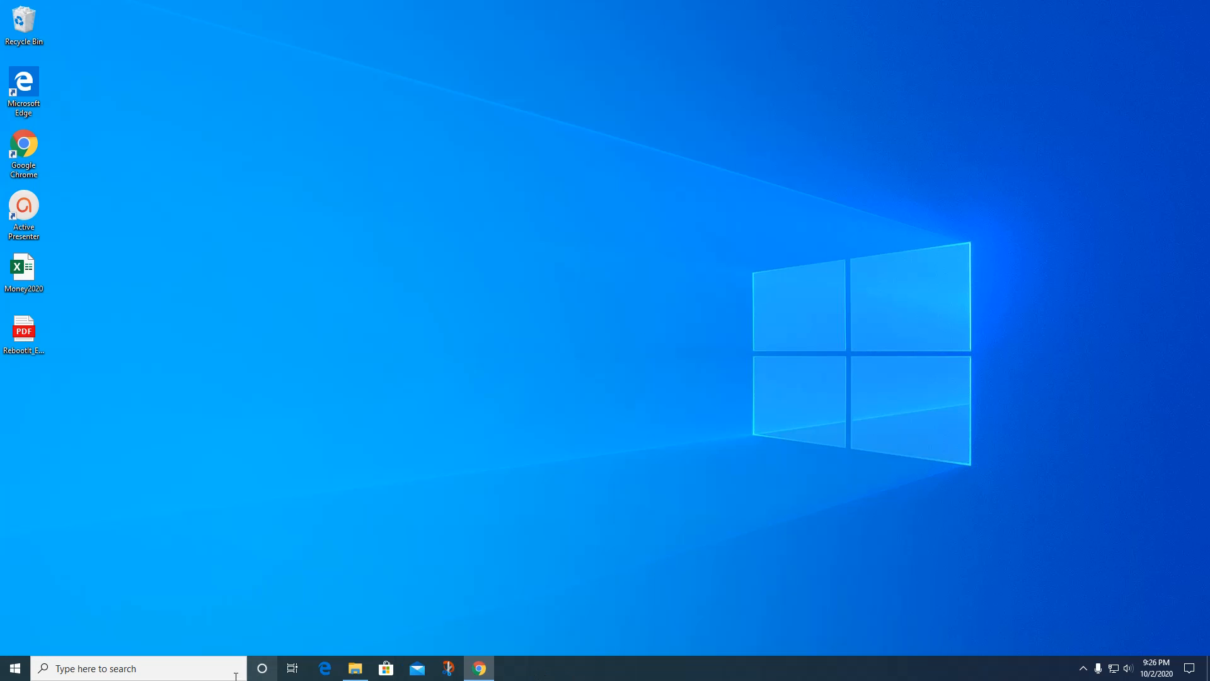
# Step: Open Word and search the online templates for "calendar"
pyautogui.click(20, 674)
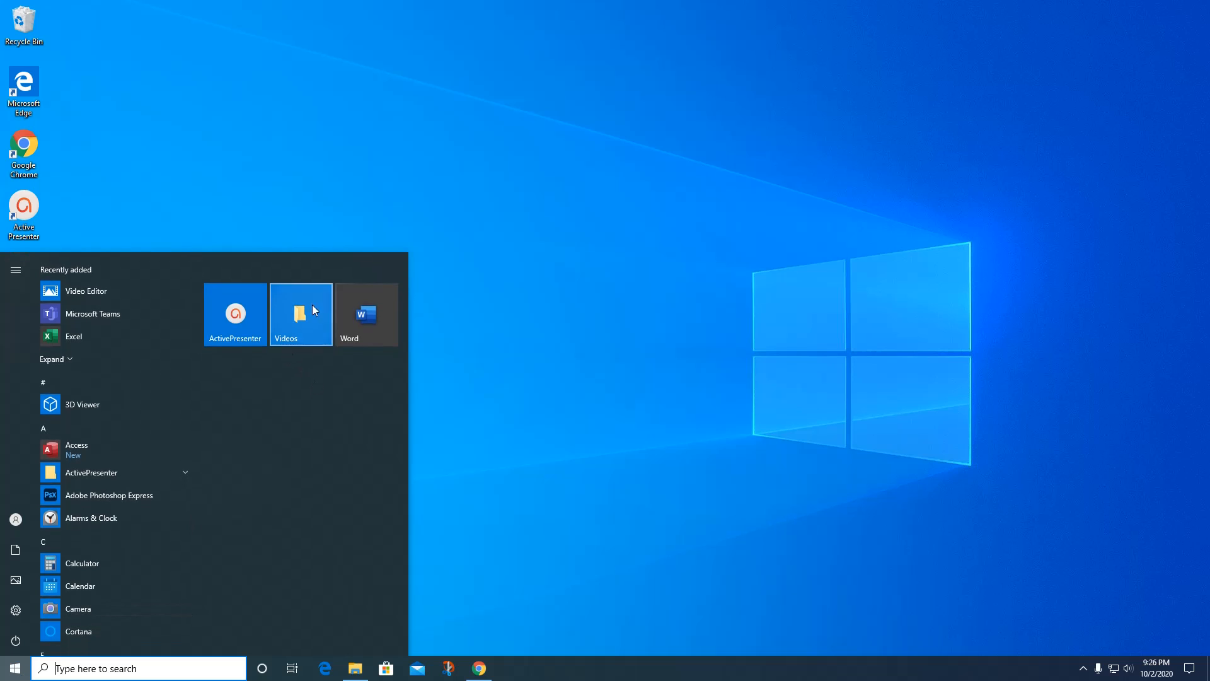
pyautogui.click(367, 313)
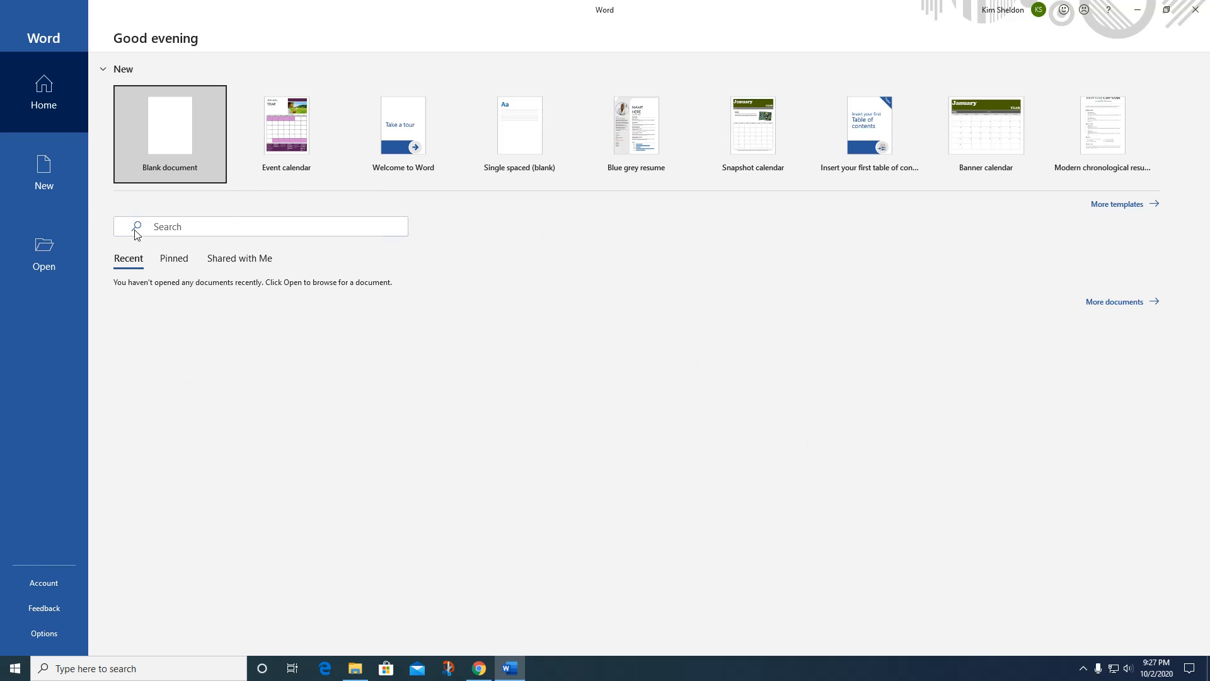
pyautogui.click(50, 171)
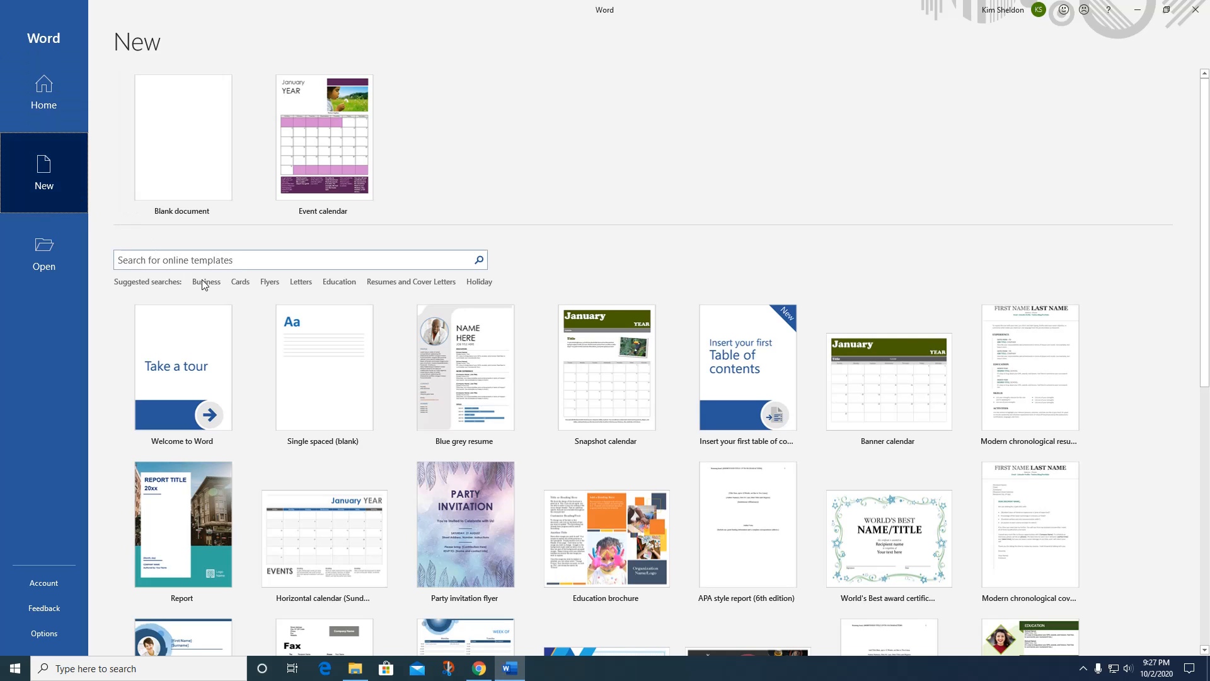
pyautogui.click(203, 260)
pyautogui.write('calendar')
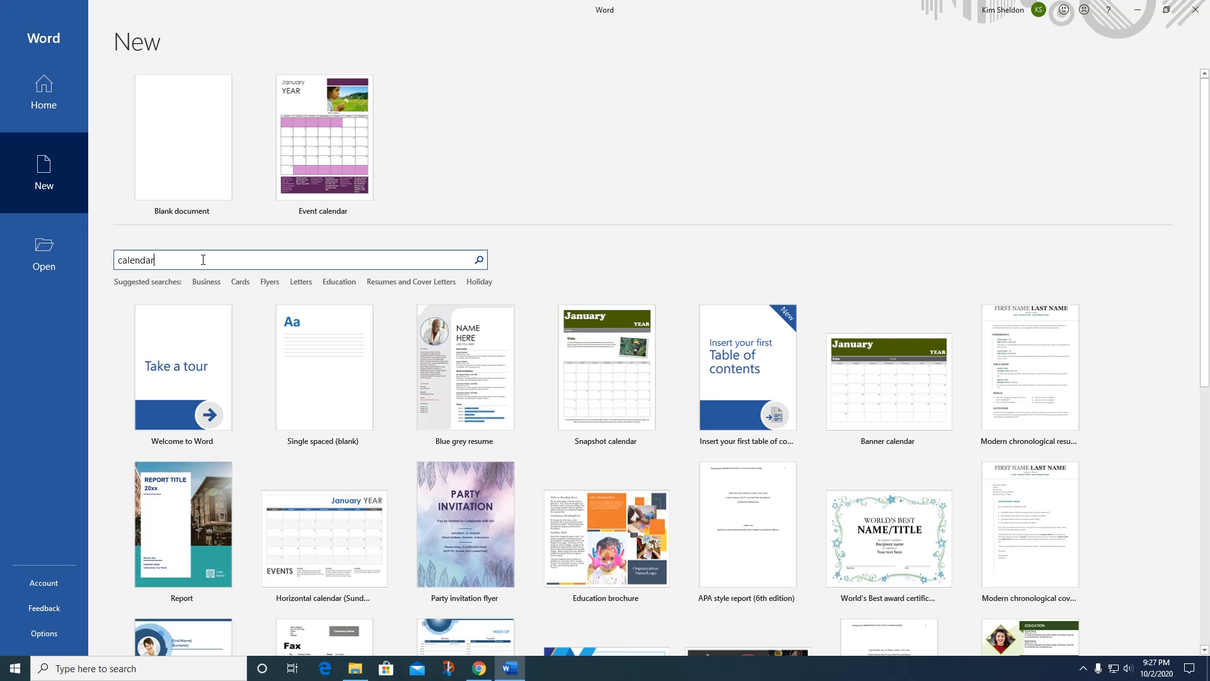
pyautogui.press('Return')
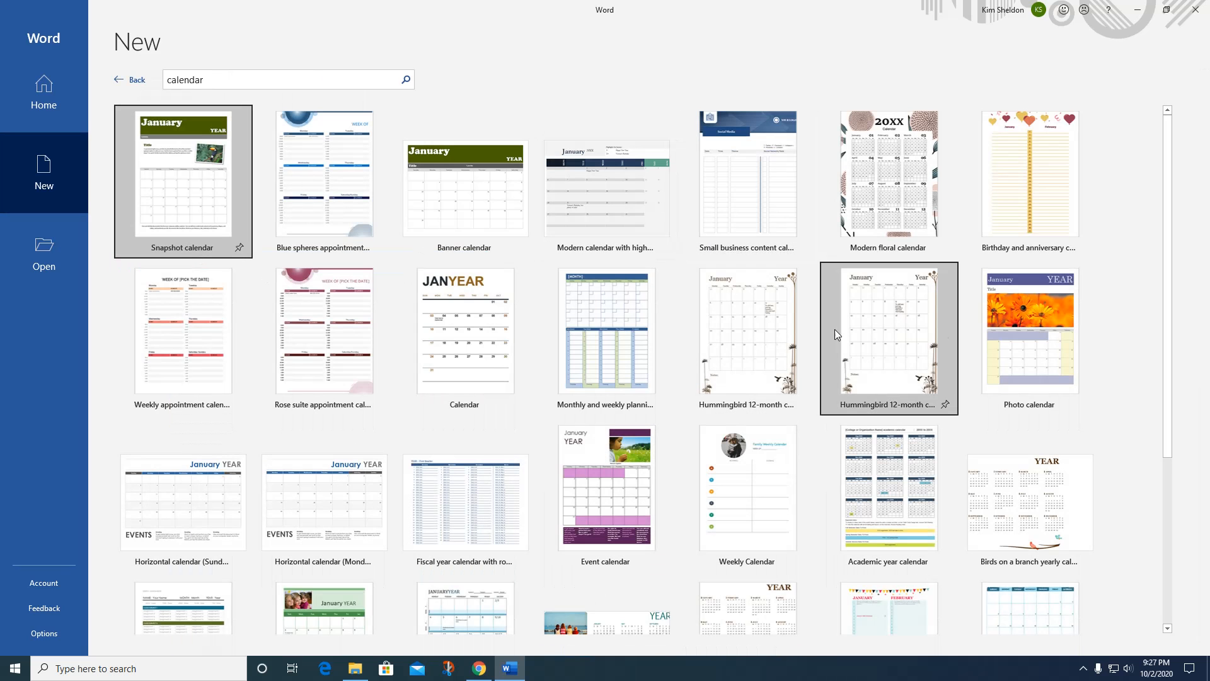
# Step: Create a new document from the green Family photo calendar (any year) template
pyautogui.scroll(-1, 1007, 319)
pyautogui.scroll(-3, 1007, 323)
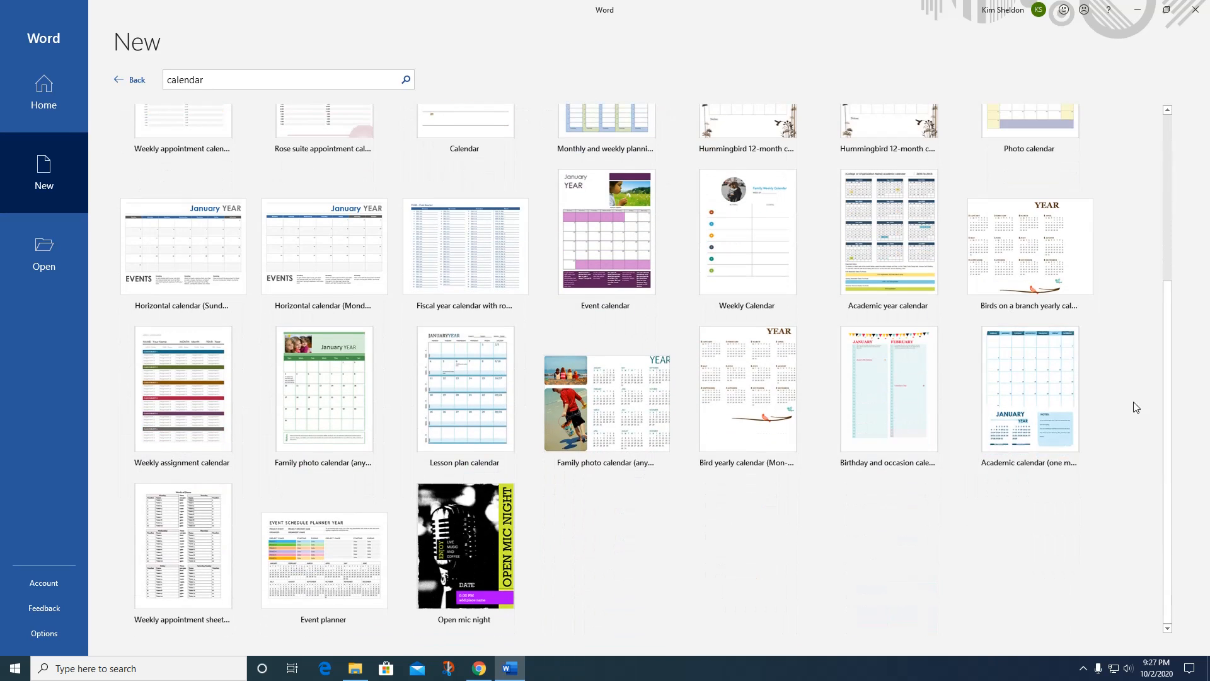
pyautogui.scroll(2, 1134, 402)
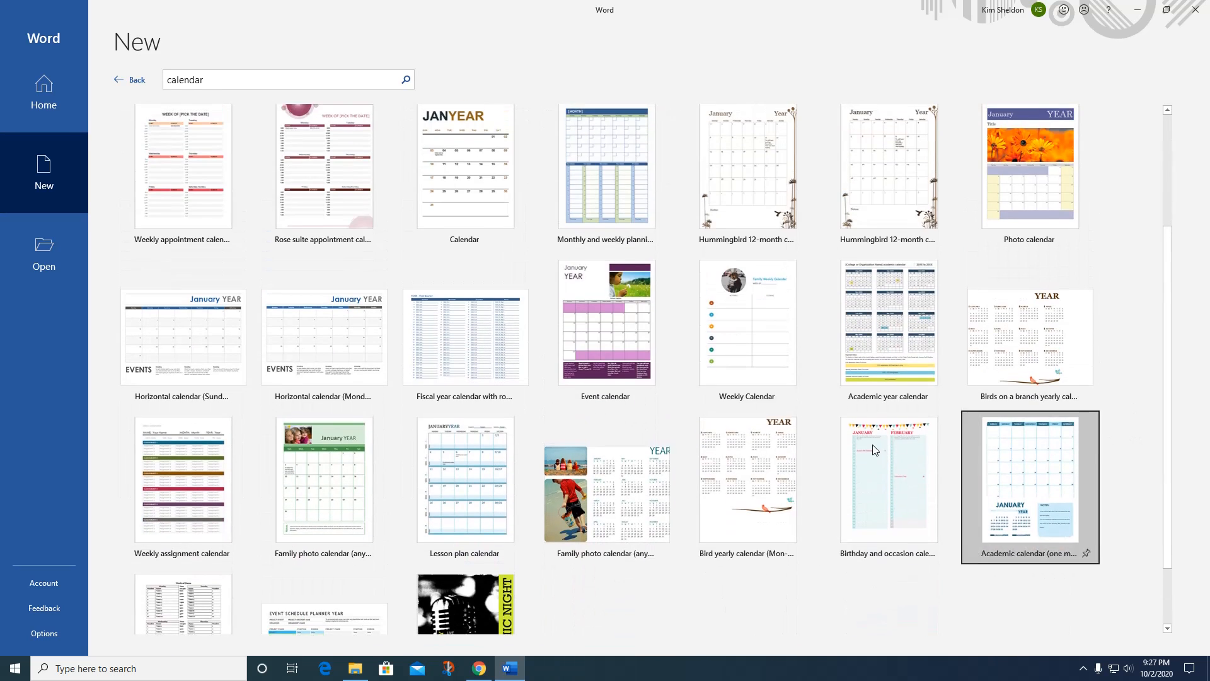
pyautogui.click(320, 465)
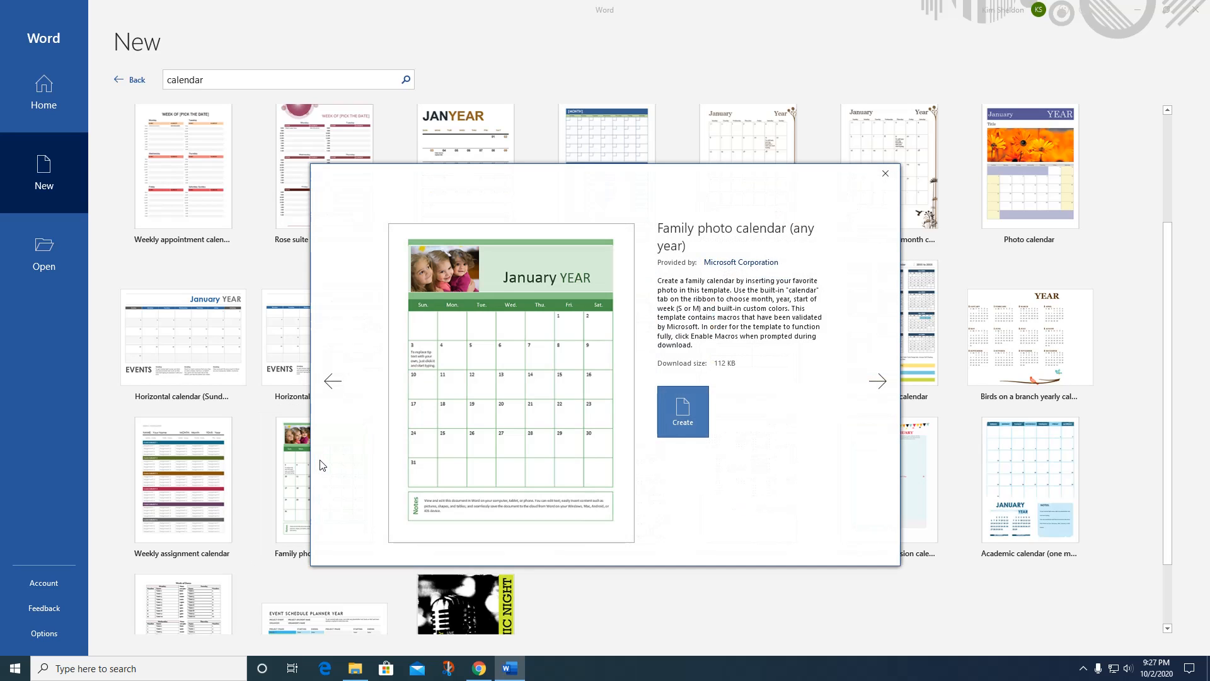
pyautogui.click(686, 423)
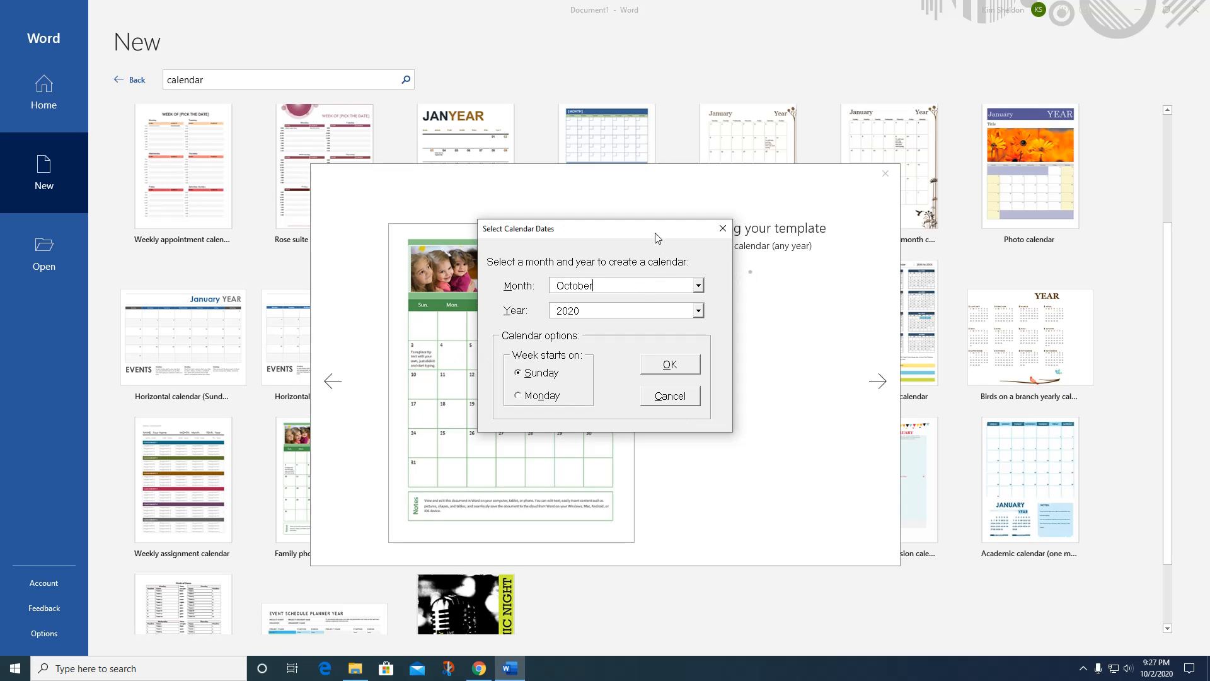
# Step: Set the calendar dates to January 2021, keep weeks starting on Sunday, and dismiss the information message
pyautogui.moveTo(621, 227); pyautogui.dragTo(882, 199)
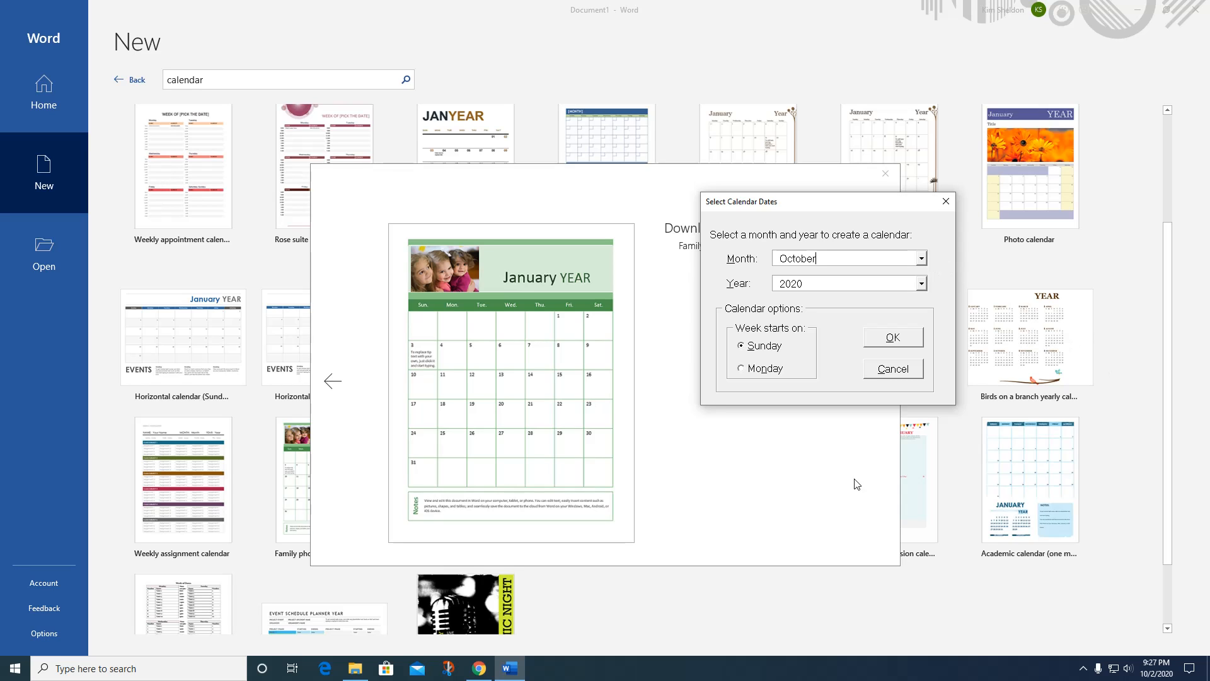
pyautogui.click(921, 259)
pyautogui.scroll(2, 911, 278)
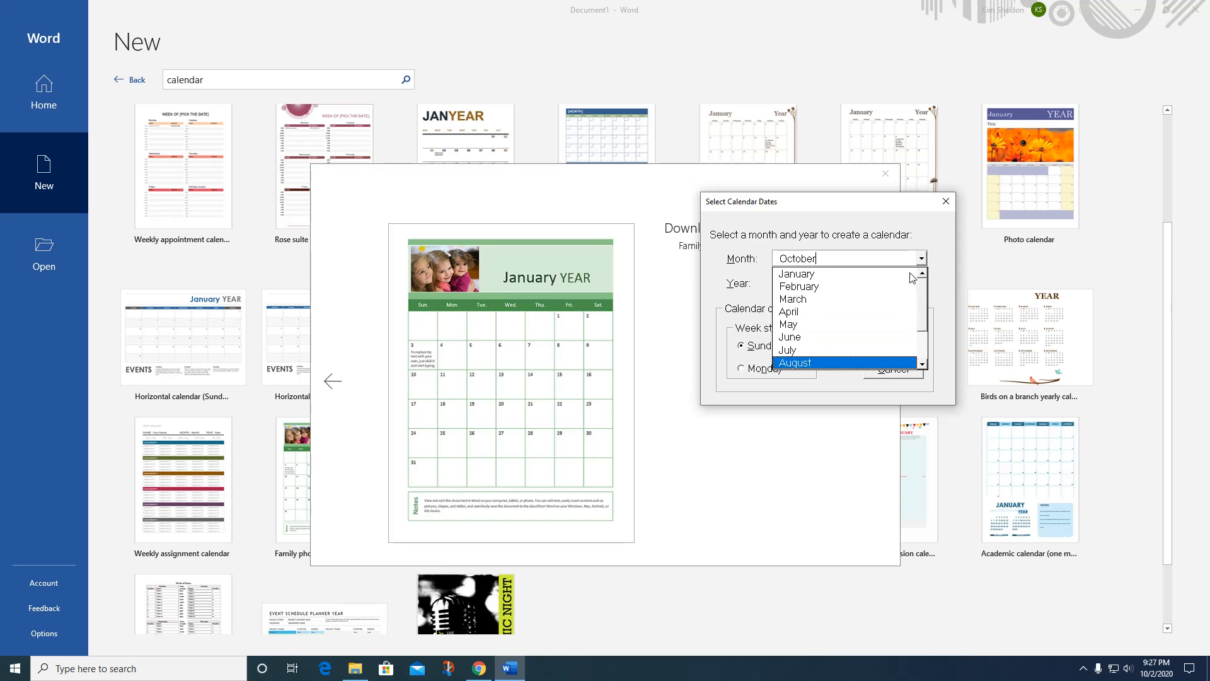
pyautogui.click(912, 275)
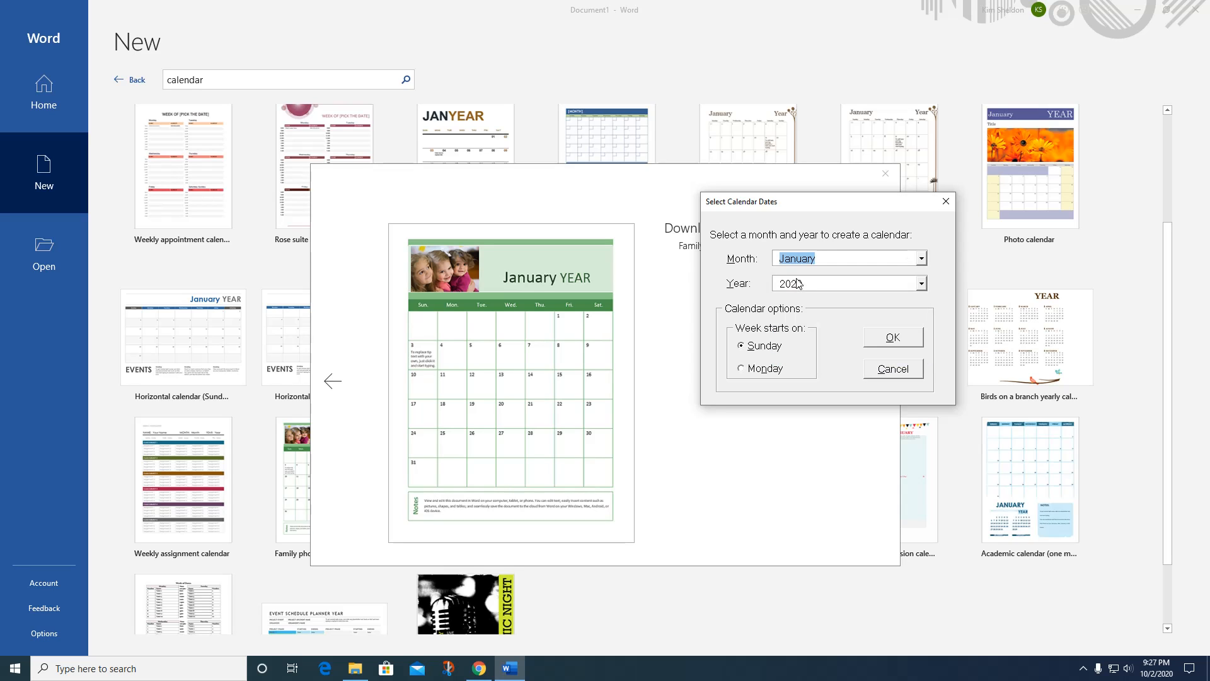
pyautogui.click(921, 283)
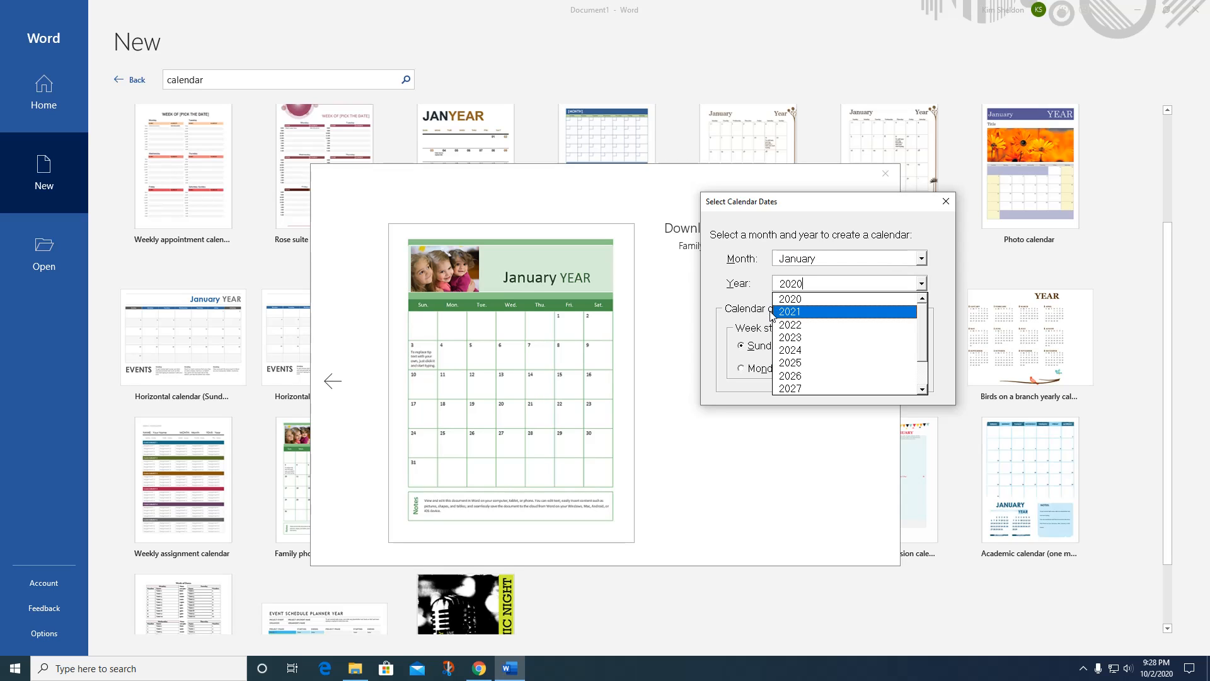
pyautogui.click(789, 312)
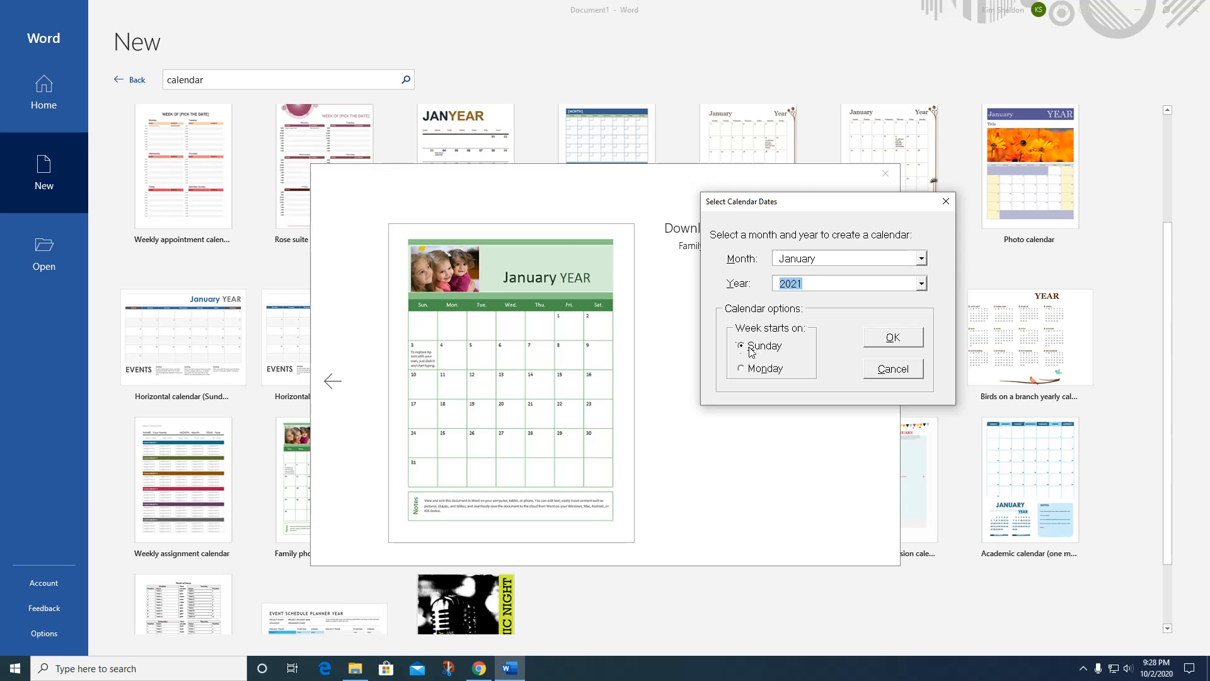
pyautogui.click(904, 342)
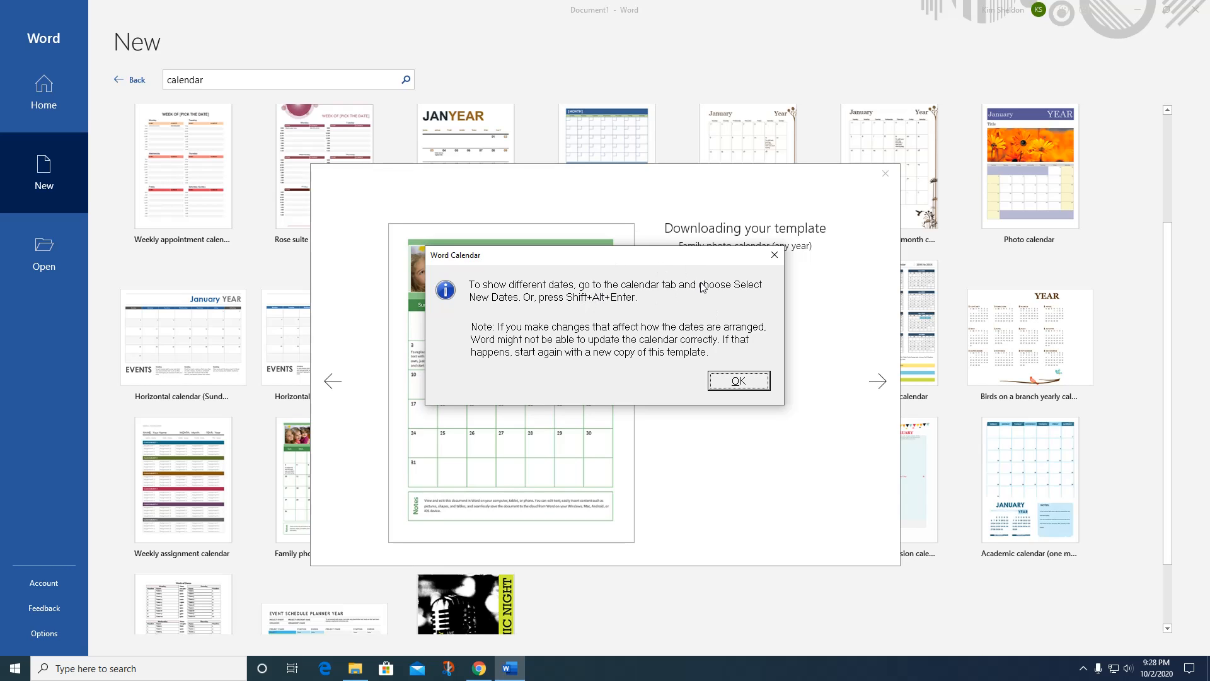
pyautogui.click(725, 381)
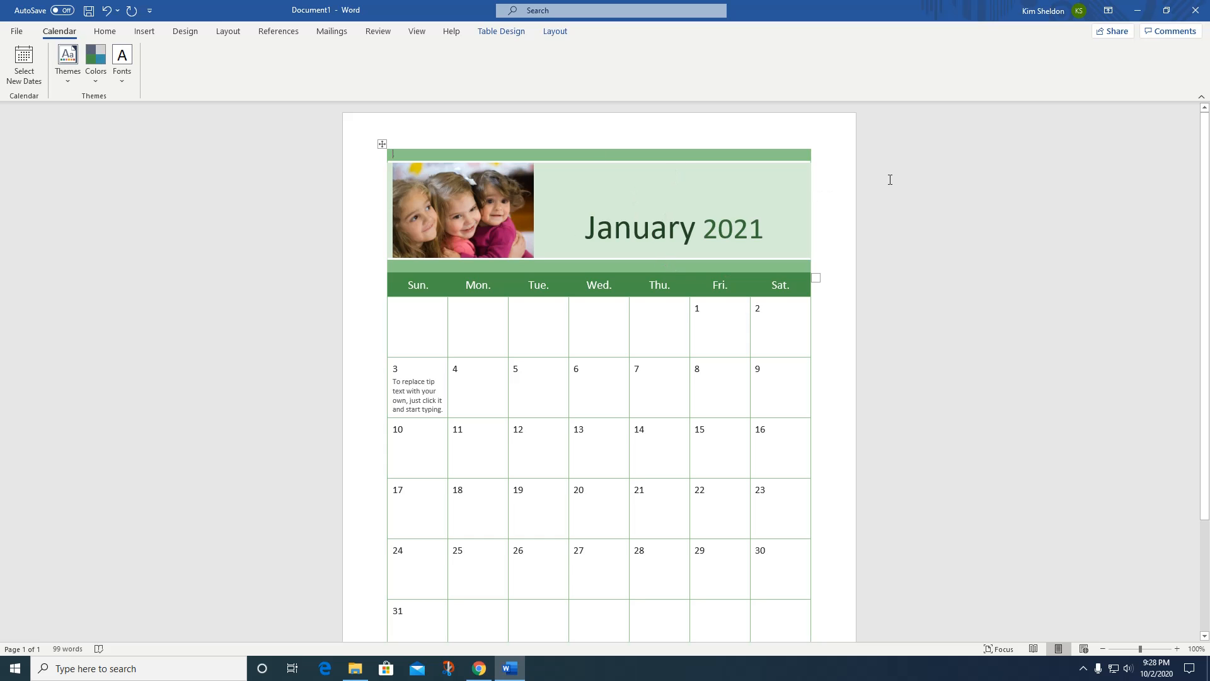
# Step: Apply the View theme to the calendar and change its color set to Blue Warm
pyautogui.scroll(-4, 954, 227)
pyautogui.scroll(4, 955, 228)
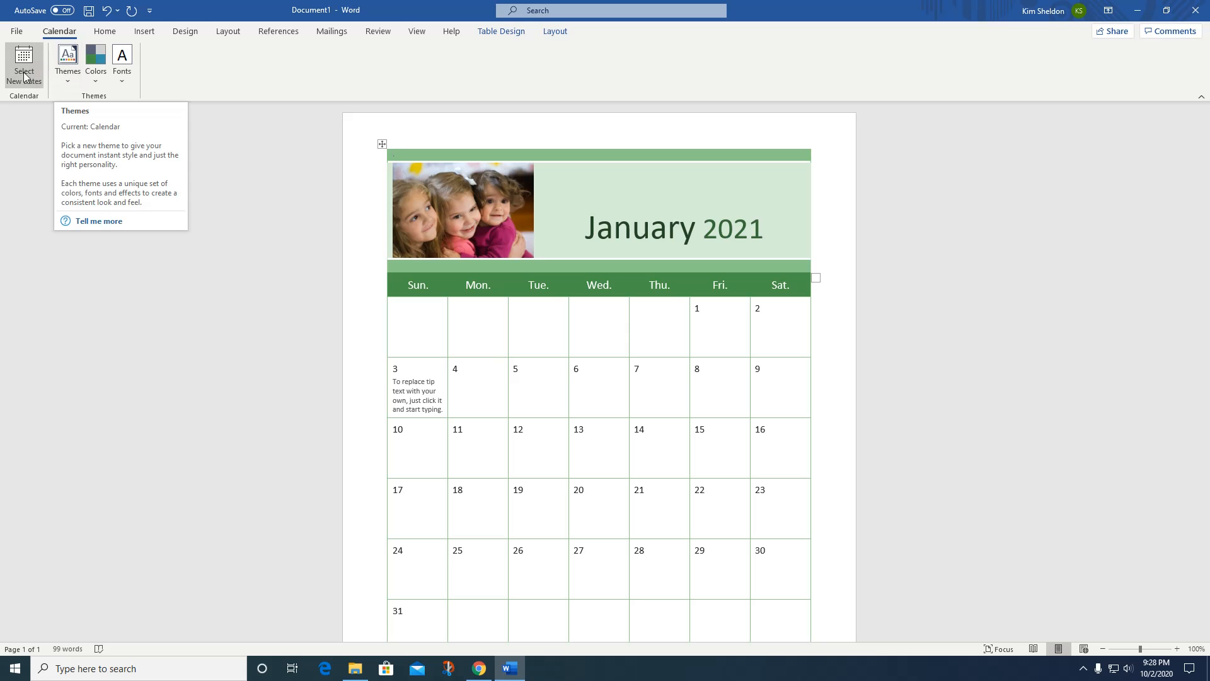
pyautogui.click(68, 68)
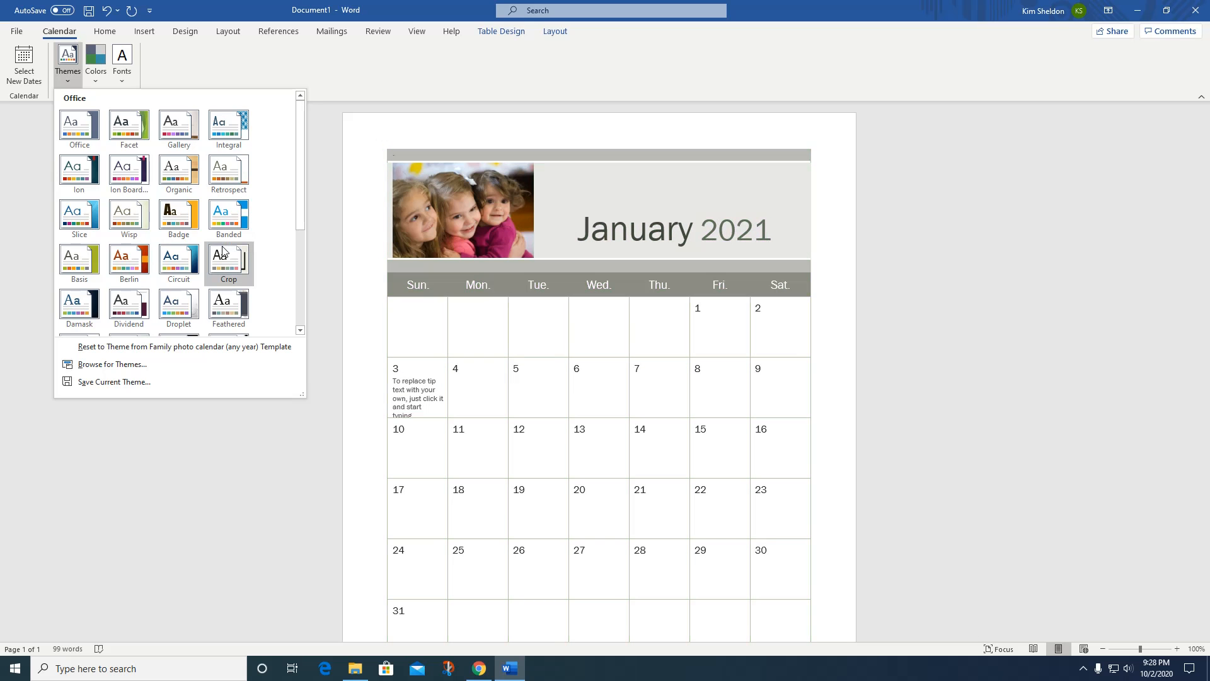
pyautogui.scroll(-4, 275, 245)
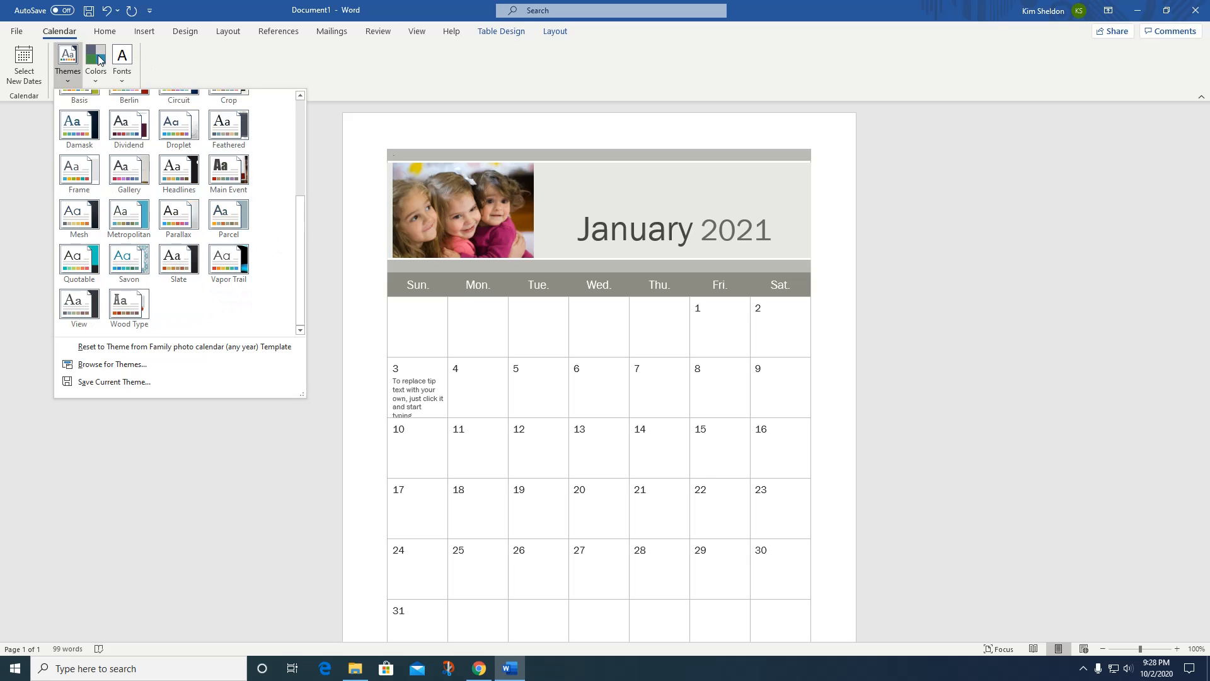
pyautogui.click(94, 306)
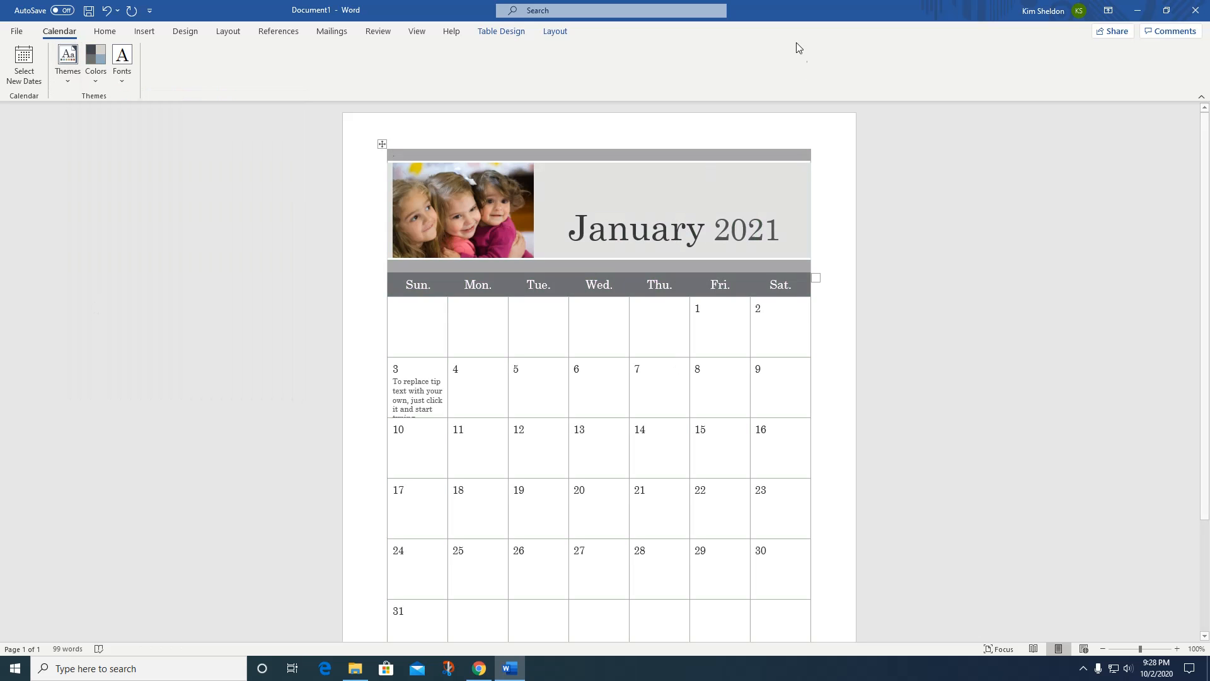
pyautogui.click(96, 57)
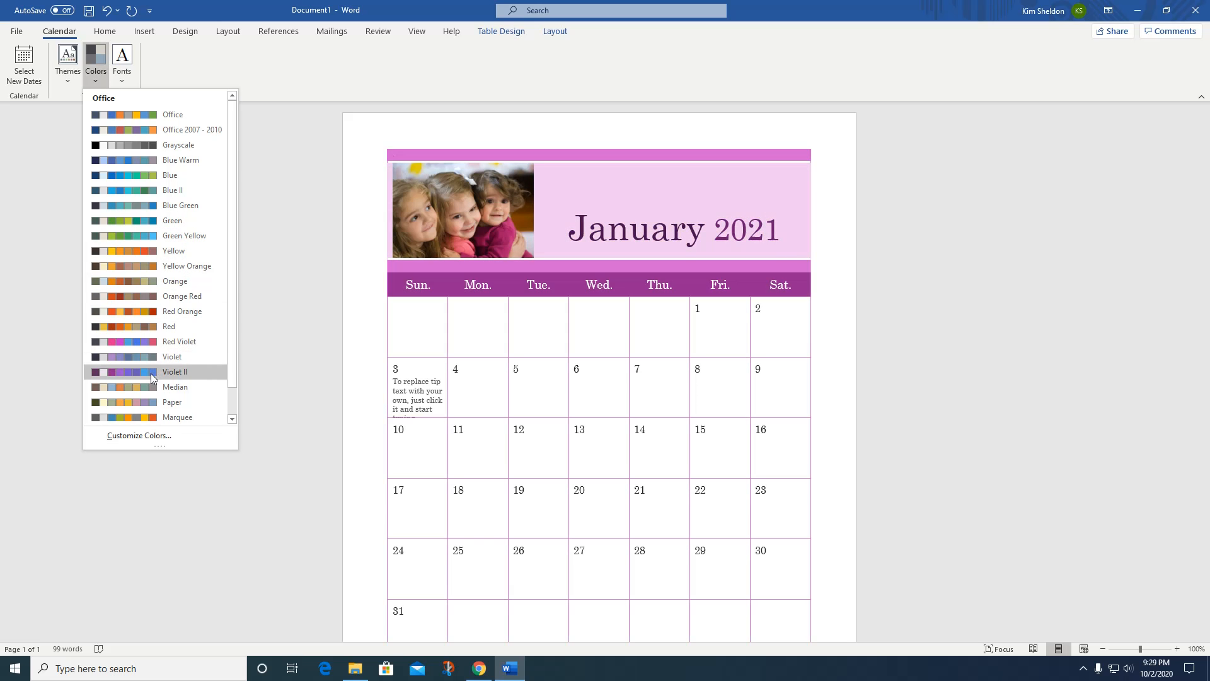
pyautogui.click(158, 161)
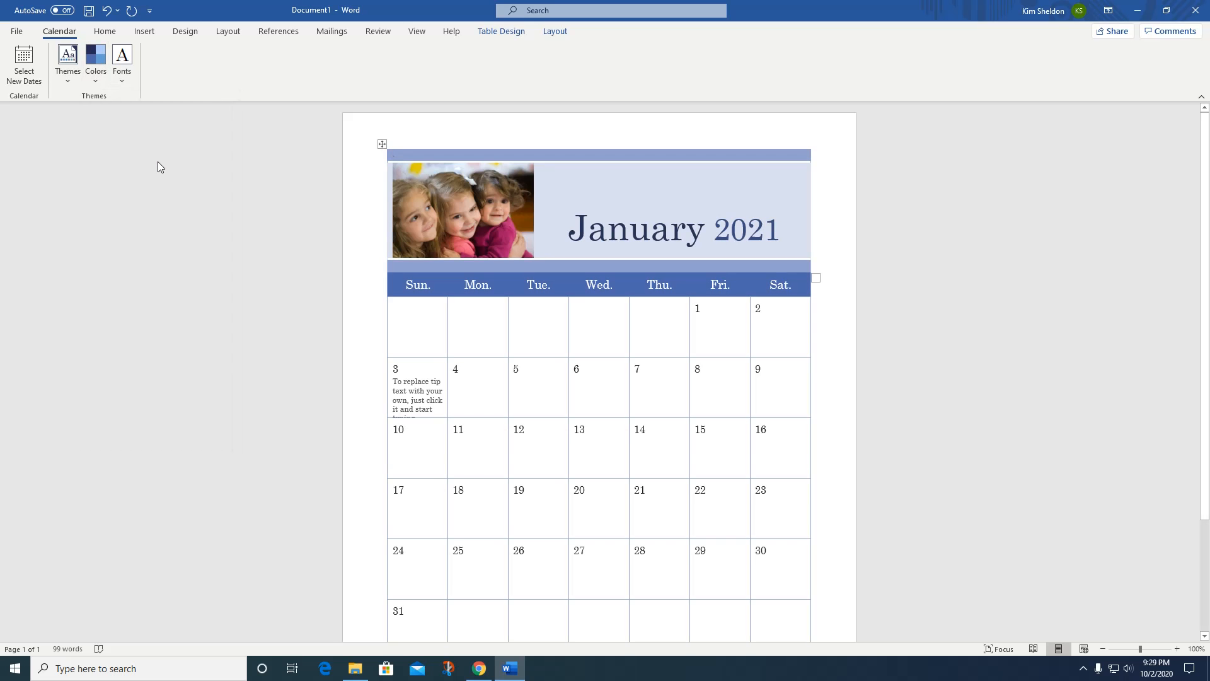
# Step: Change the calendar's theme fonts to the Consolas-Verdana set
pyautogui.click(122, 63)
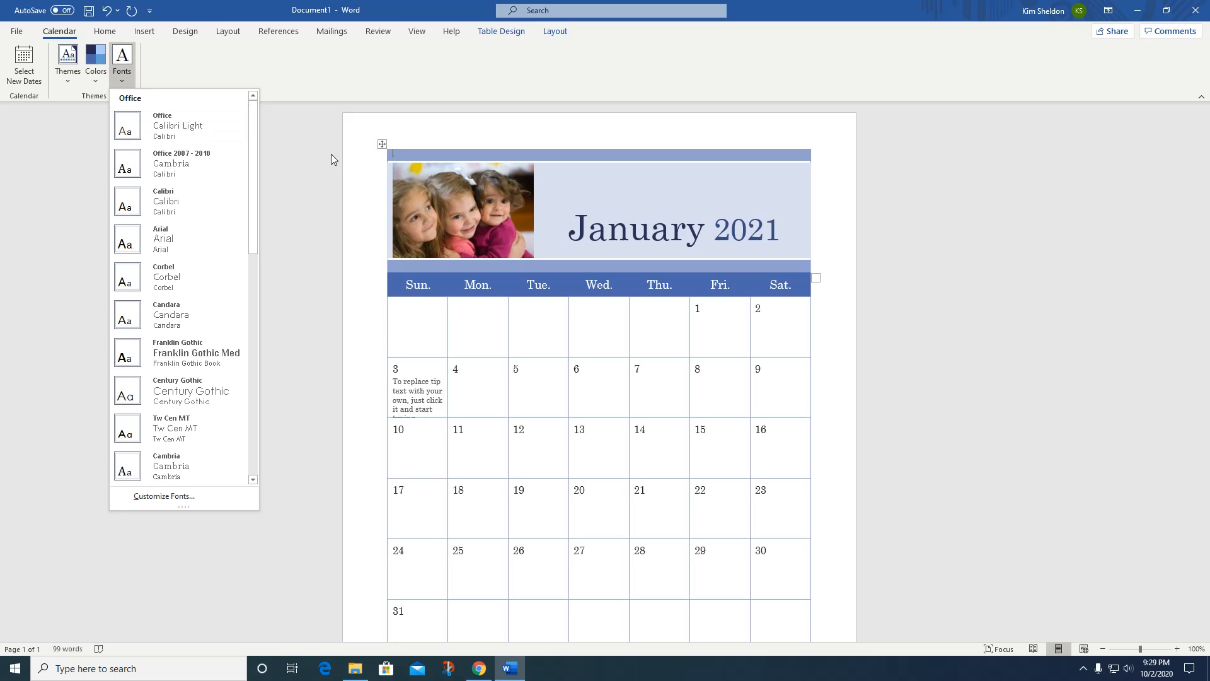
pyautogui.moveTo(254, 138); pyautogui.dragTo(260, 255)
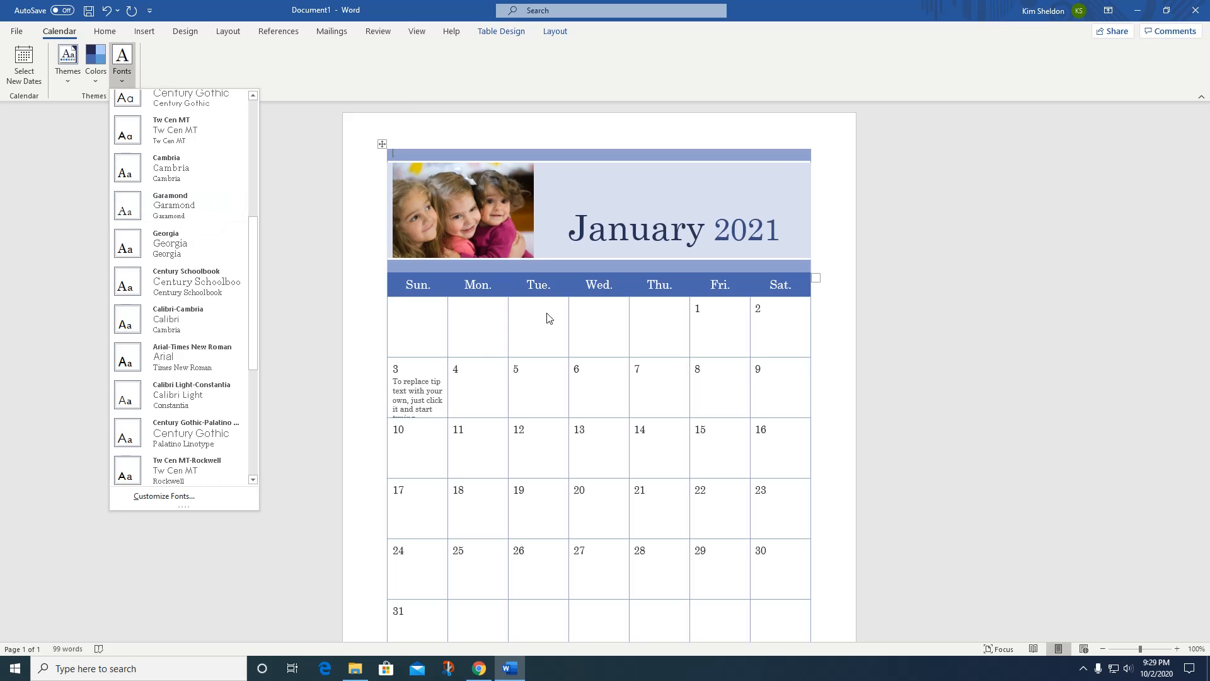
pyautogui.scroll(-3, 729, 351)
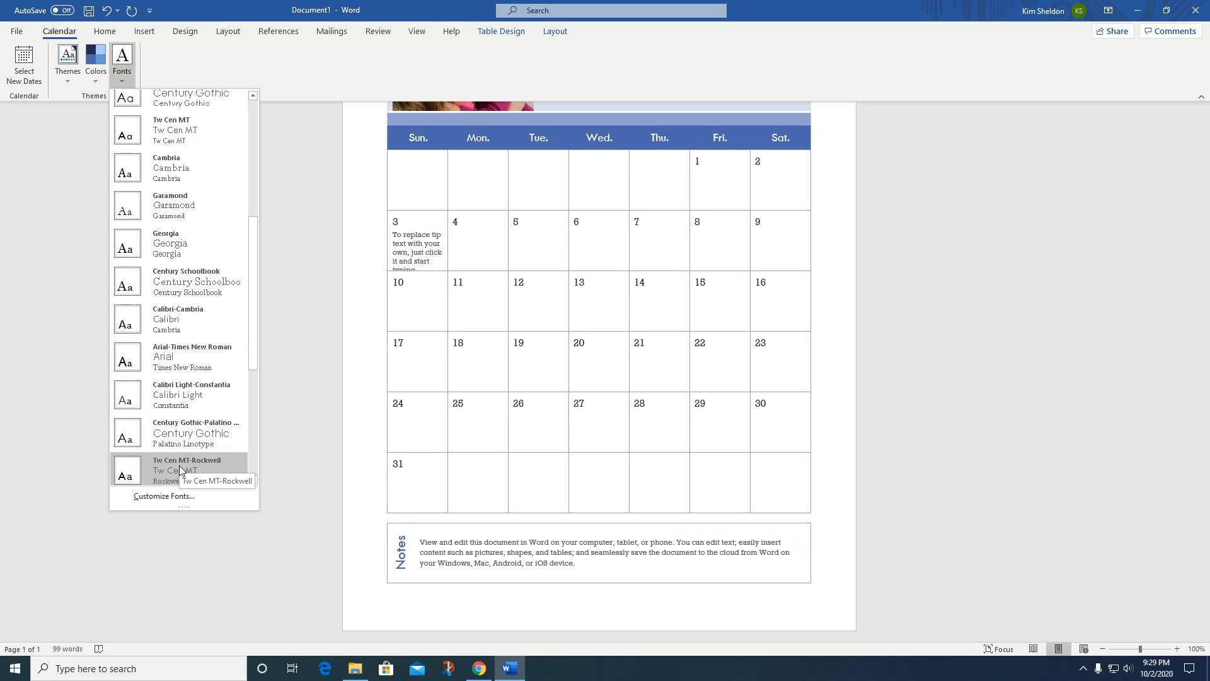
pyautogui.moveTo(256, 323); pyautogui.dragTo(259, 405)
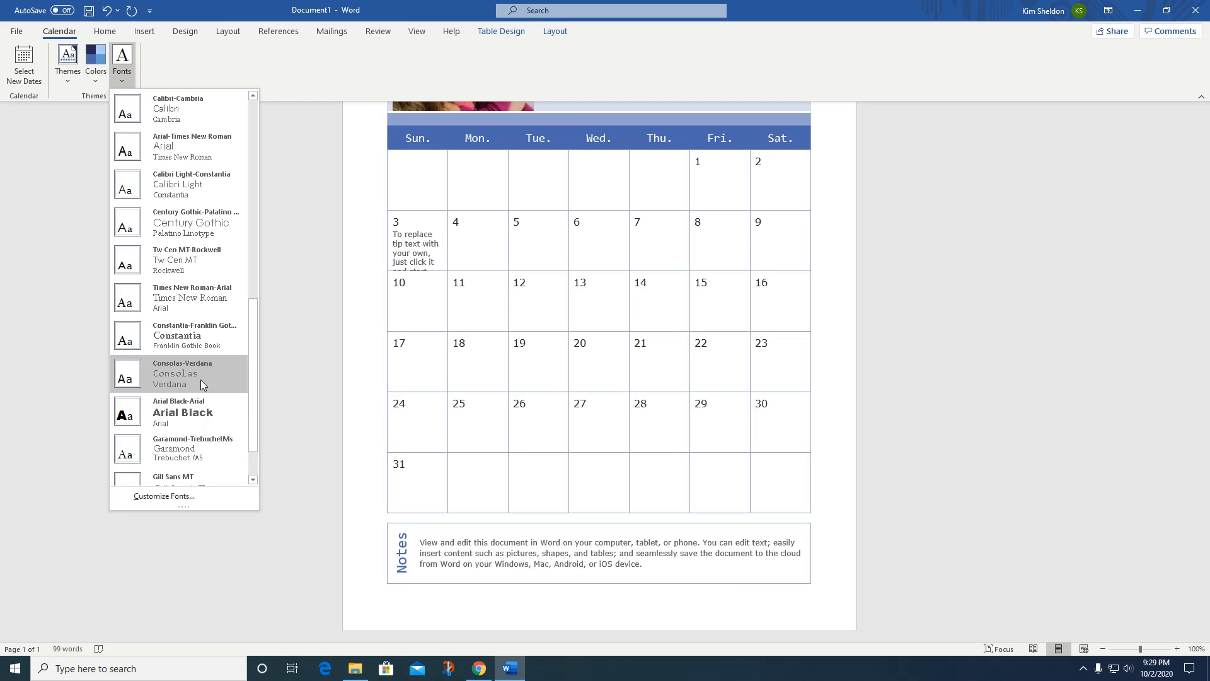
pyautogui.click(200, 379)
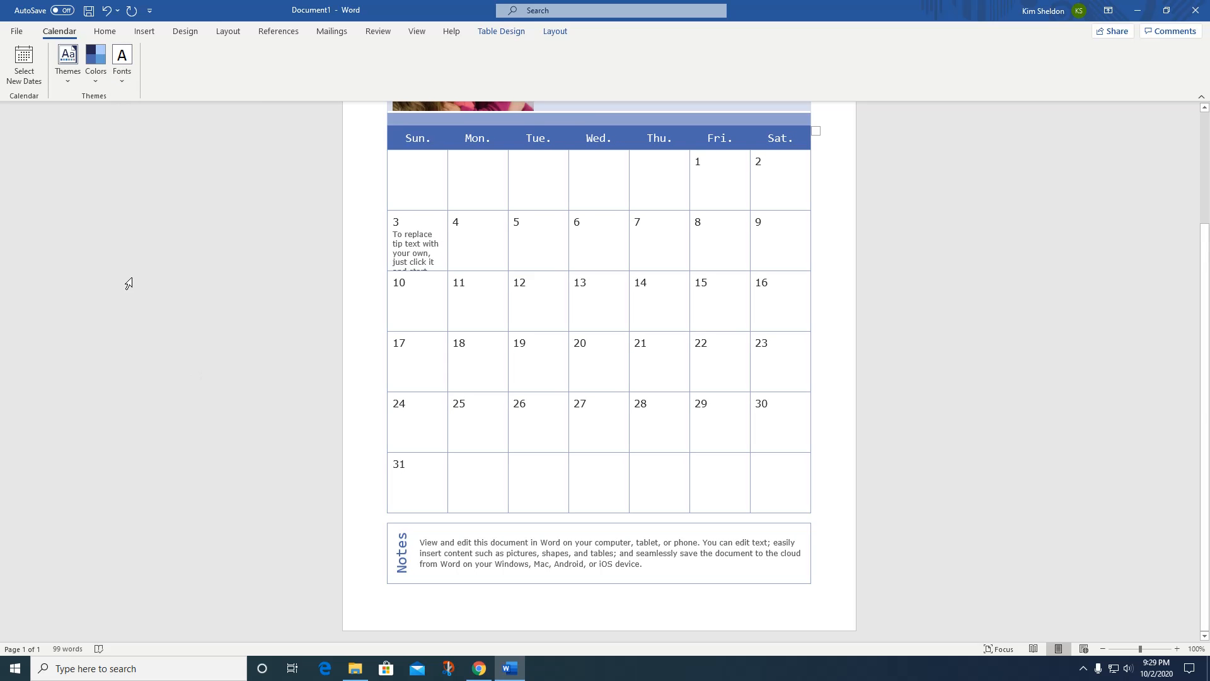
pyautogui.scroll(5, 922, 531)
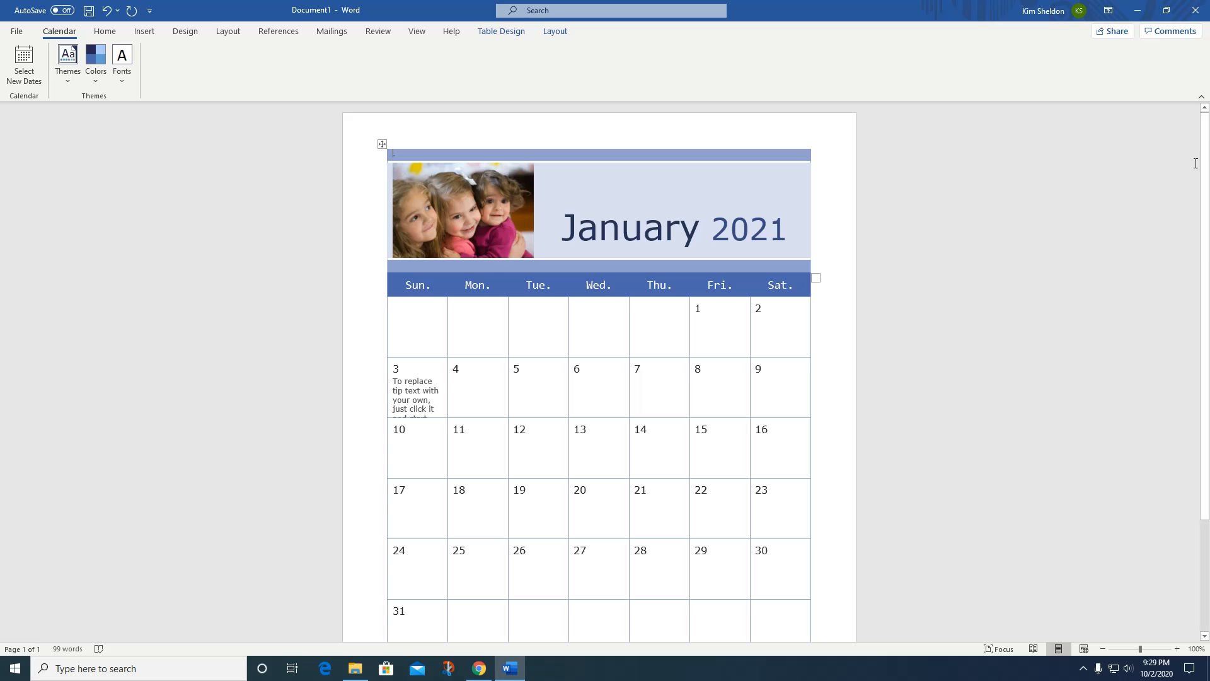
# Step: Replace the calendar's header photo with the picture file DSC_0201-sm from the Pictures folder
pyautogui.scroll(-3, 1131, 203)
pyautogui.scroll(3, 1135, 214)
pyautogui.rightClick(445, 201)
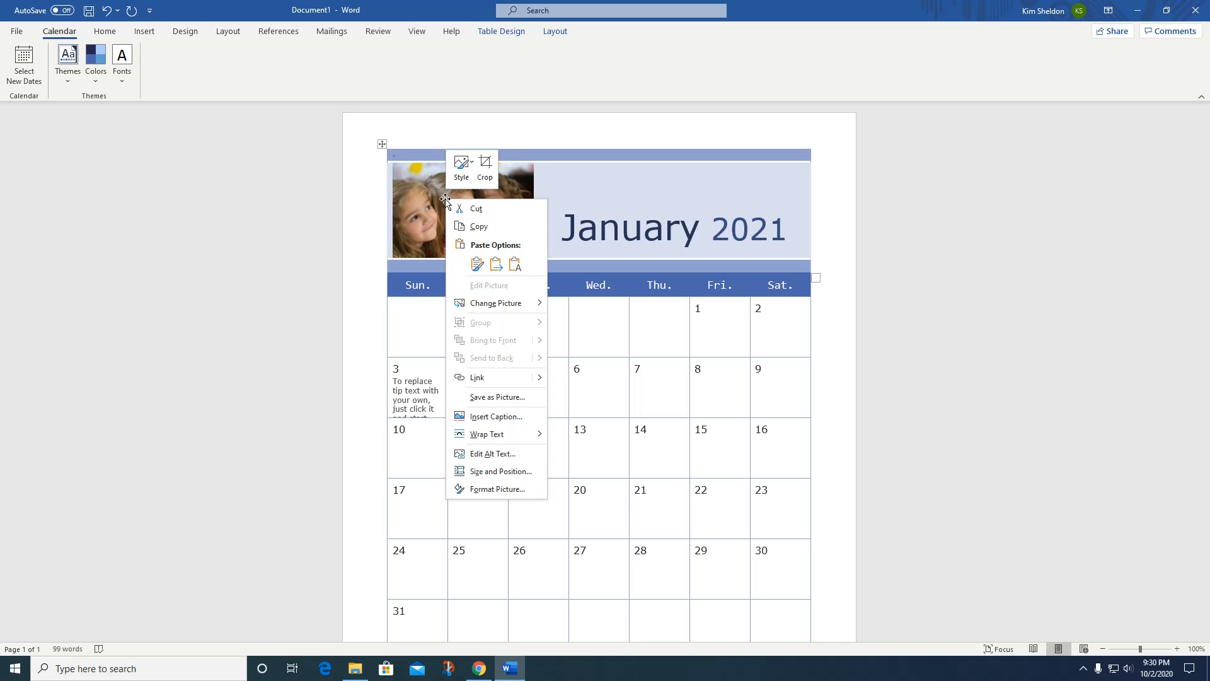
pyautogui.moveTo(500, 304)
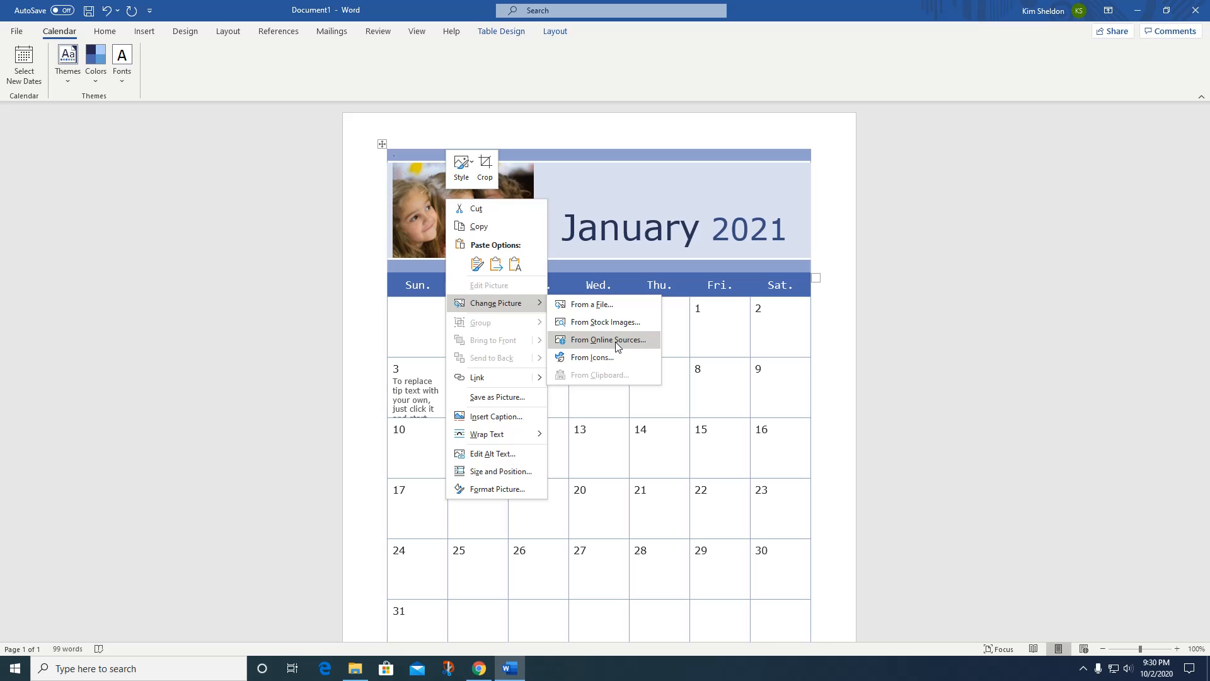
pyautogui.click(605, 304)
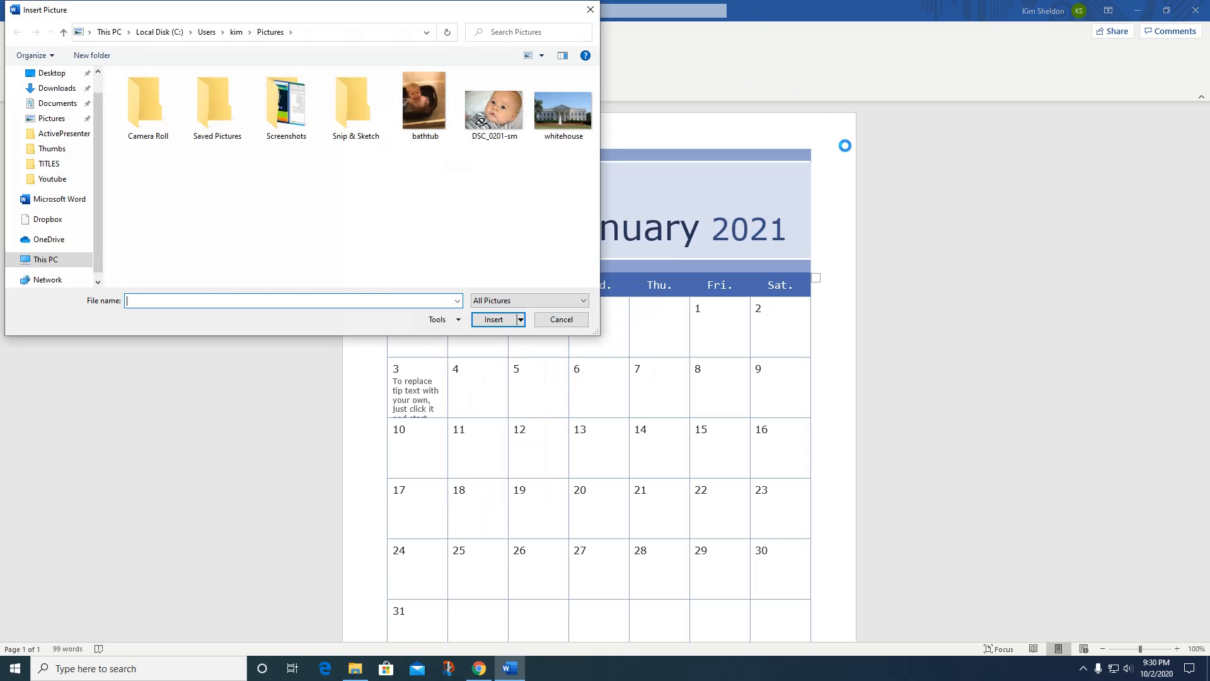
pyautogui.doubleClick(497, 115)
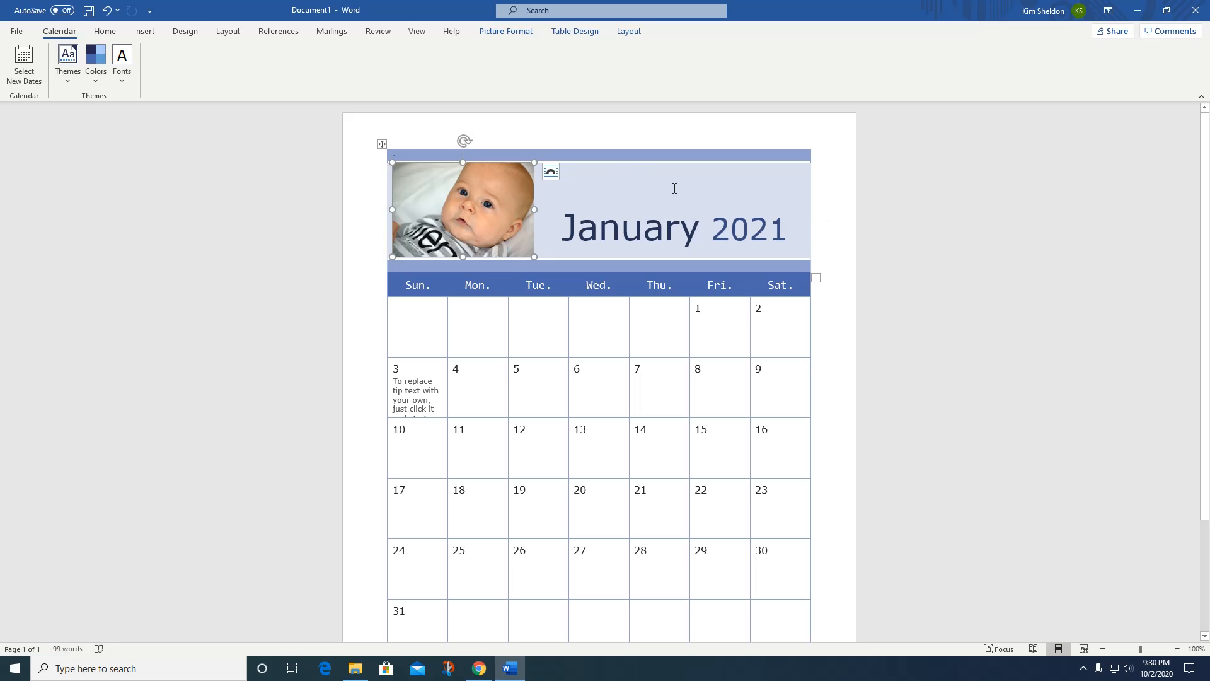
pyautogui.click(824, 172)
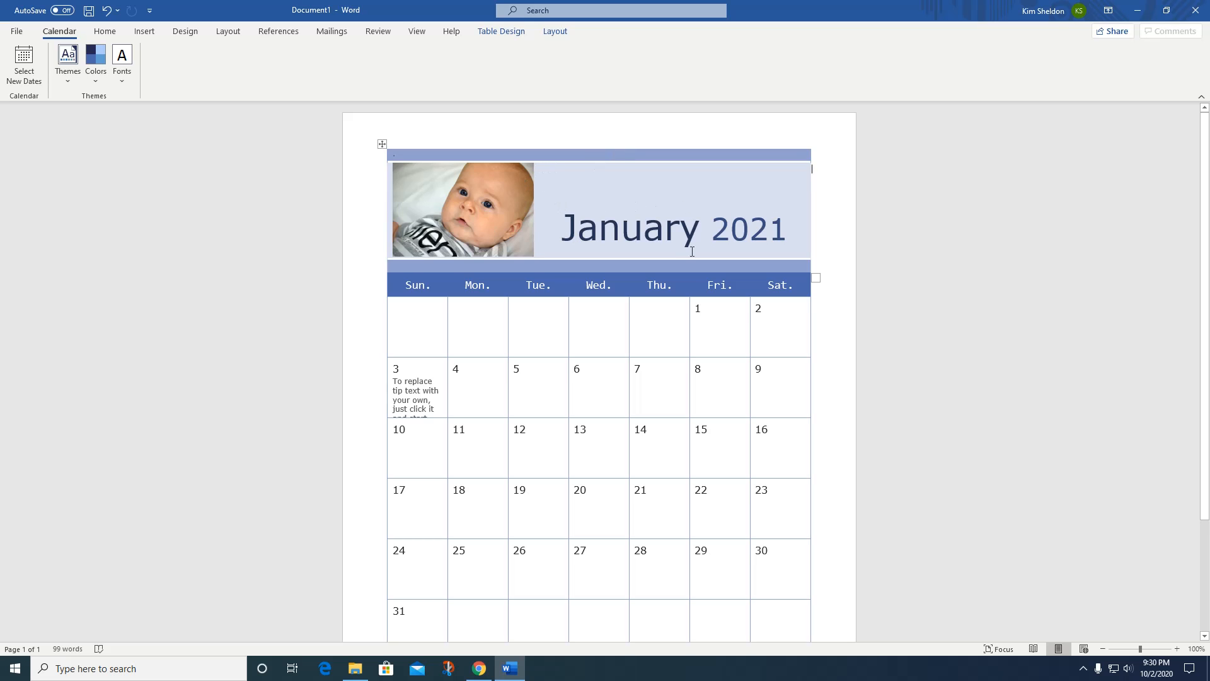
# Step: Select the baby photo in the calendar header and bring up its picture formatting options
pyautogui.click(448, 211)
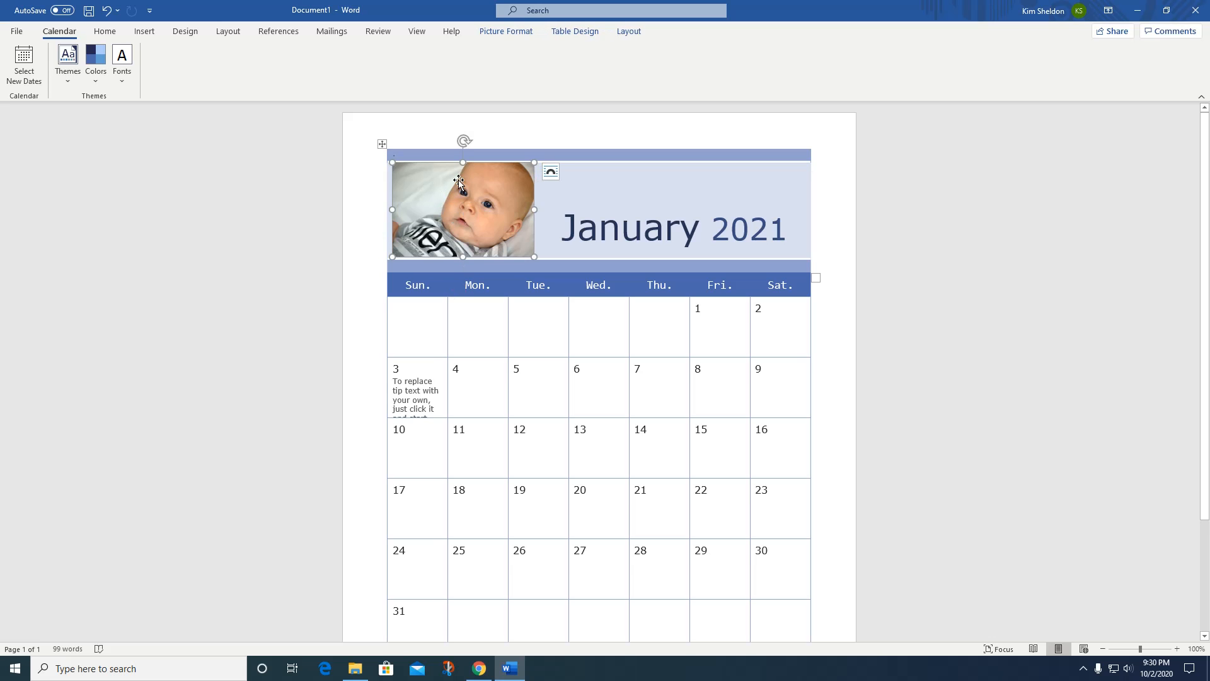
pyautogui.click(514, 37)
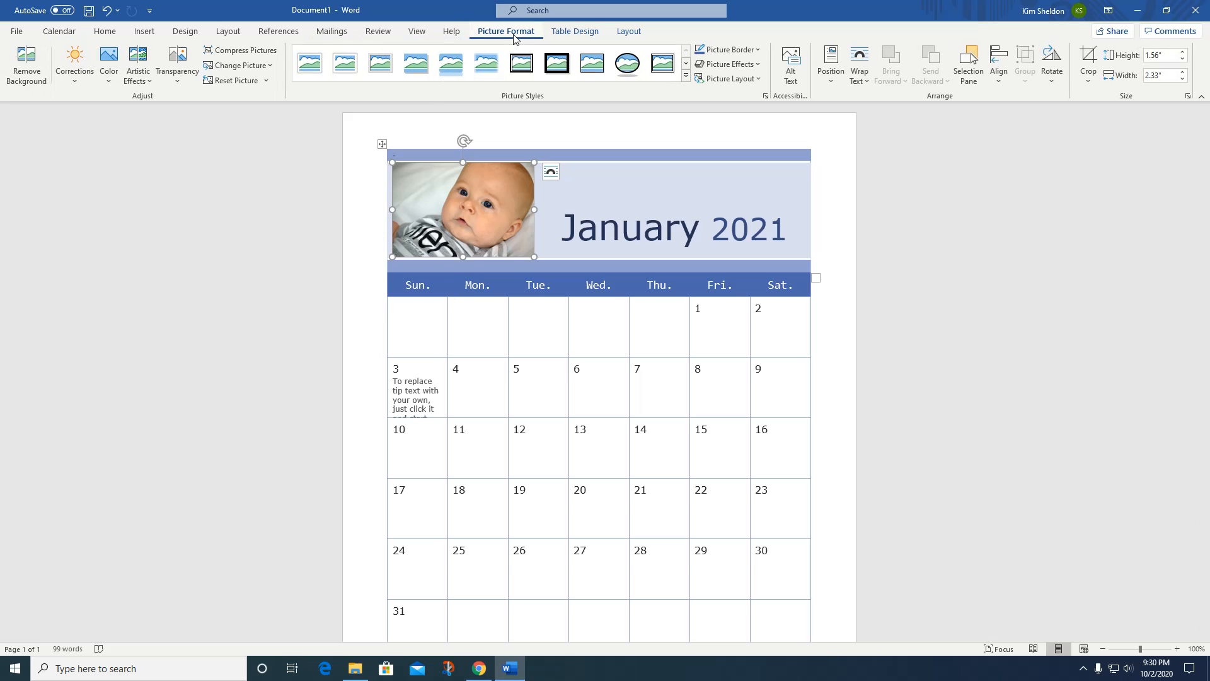
pyautogui.click(452, 32)
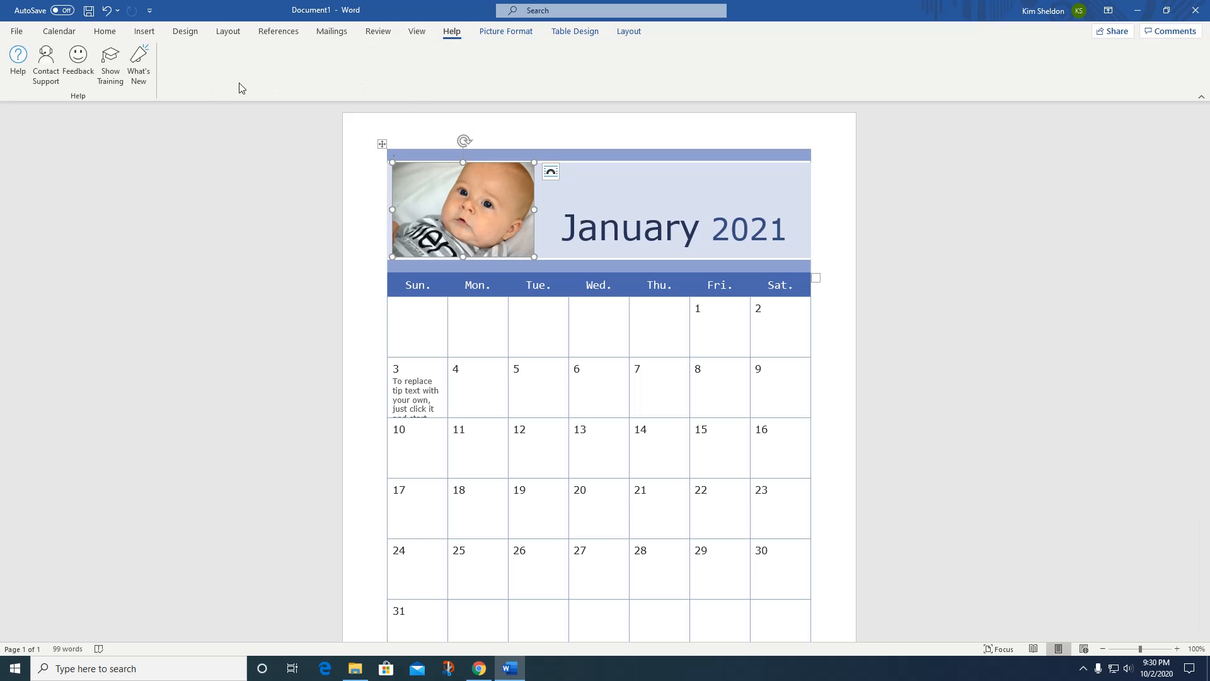
pyautogui.click(232, 33)
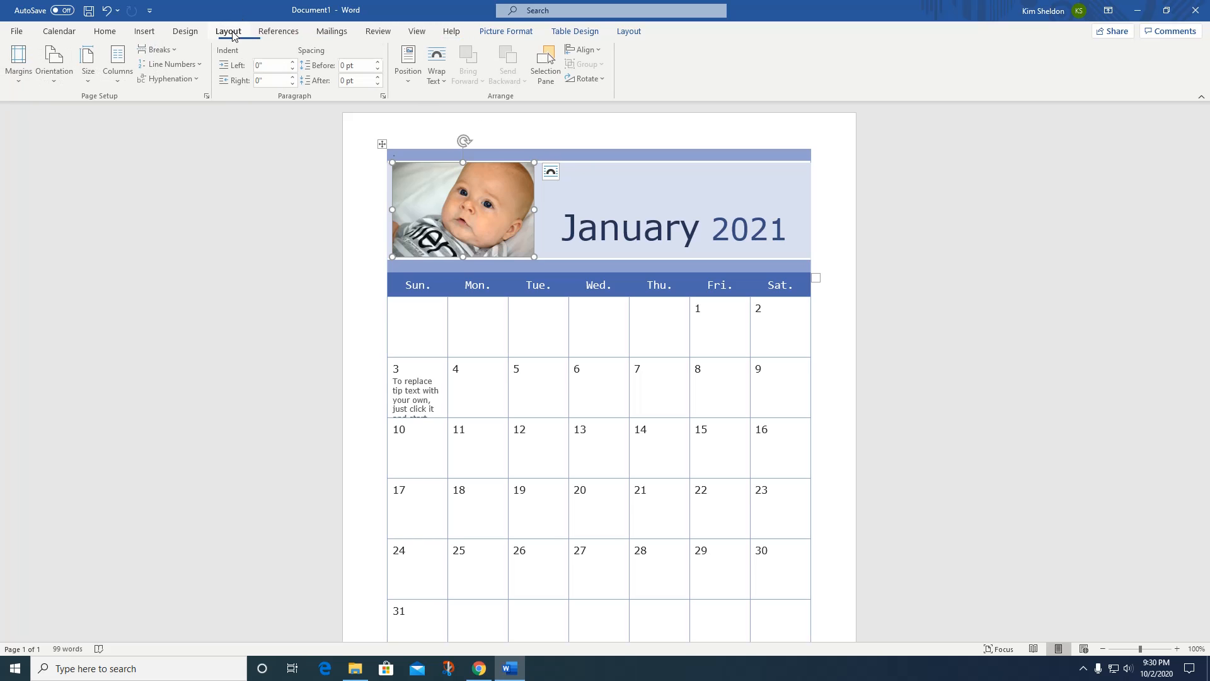
pyautogui.click(271, 34)
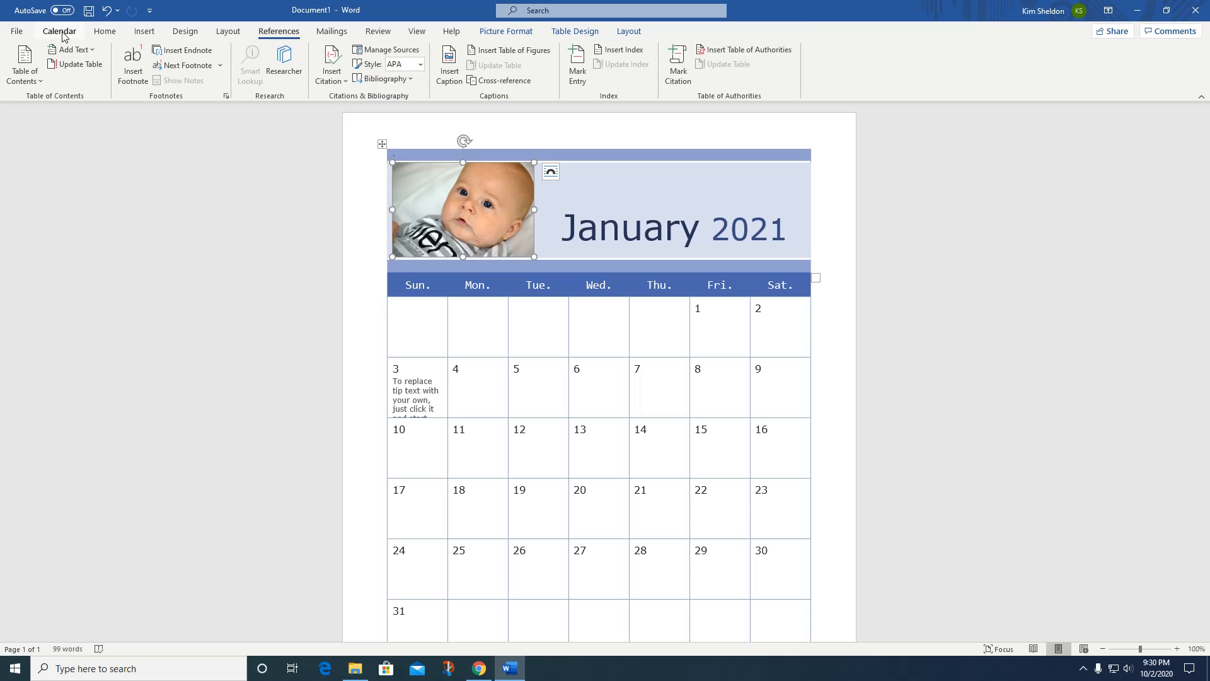
pyautogui.click(106, 31)
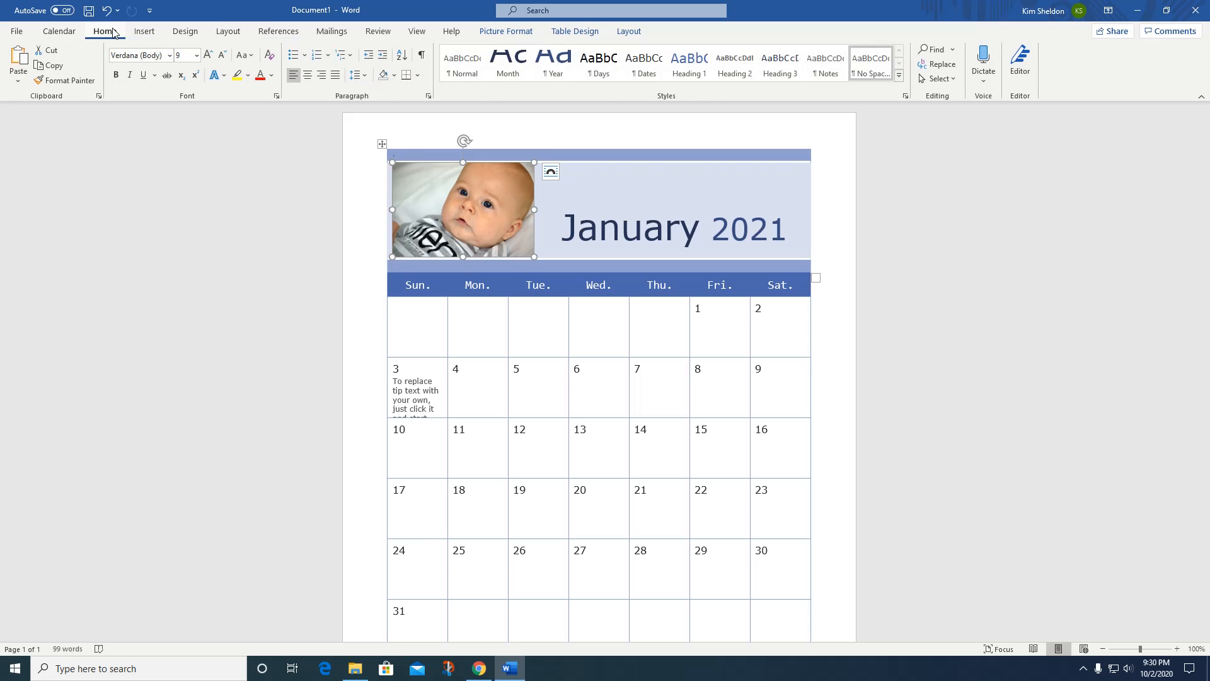
pyautogui.click(195, 34)
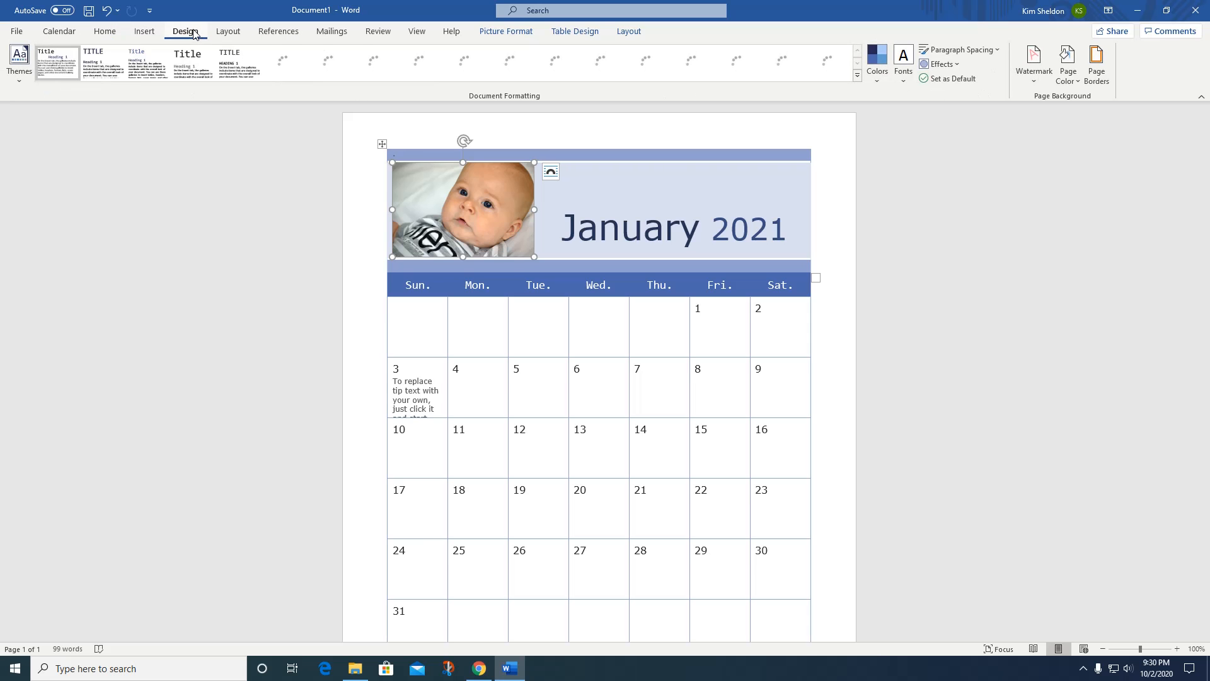
pyautogui.click(521, 37)
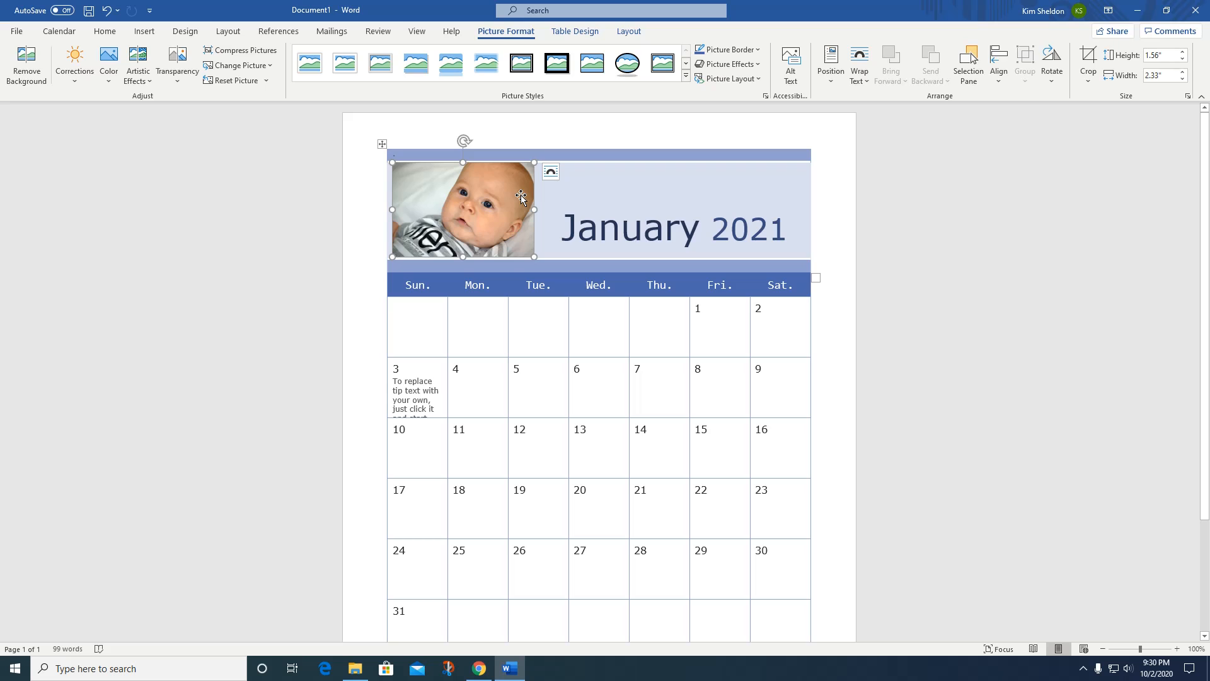
# Step: Try several preset picture styles on the header photo, and undo them all
pyautogui.click(633, 64)
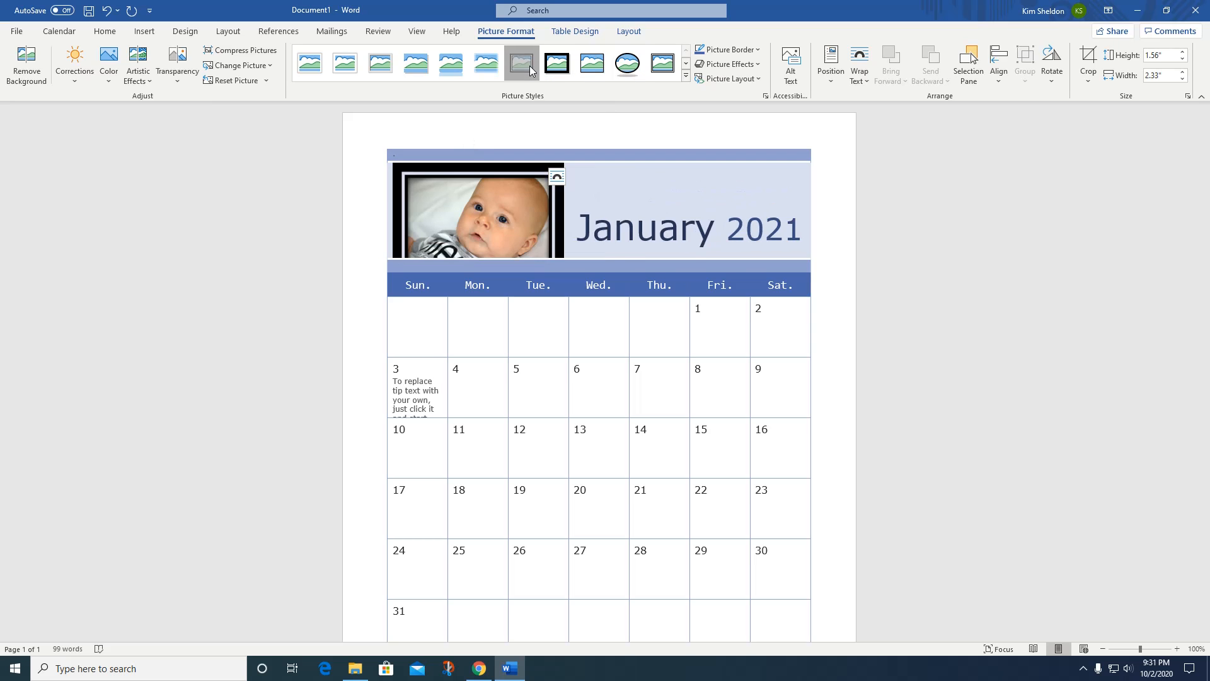
pyautogui.click(380, 64)
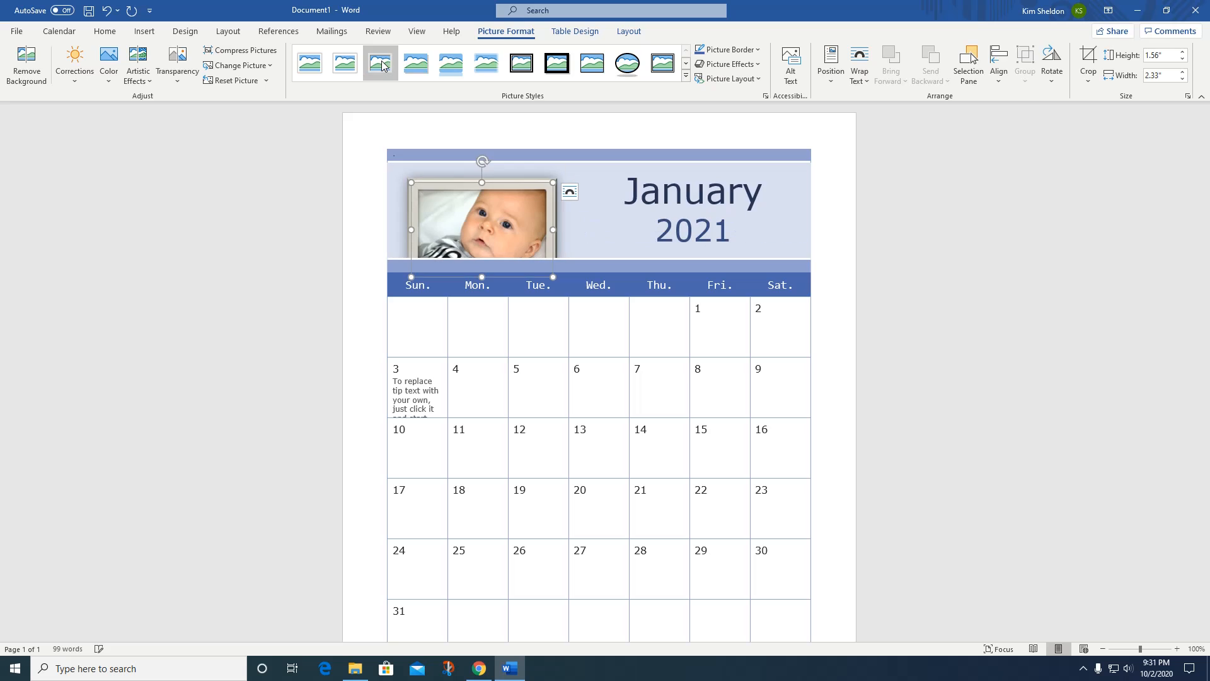
pyautogui.click(303, 74)
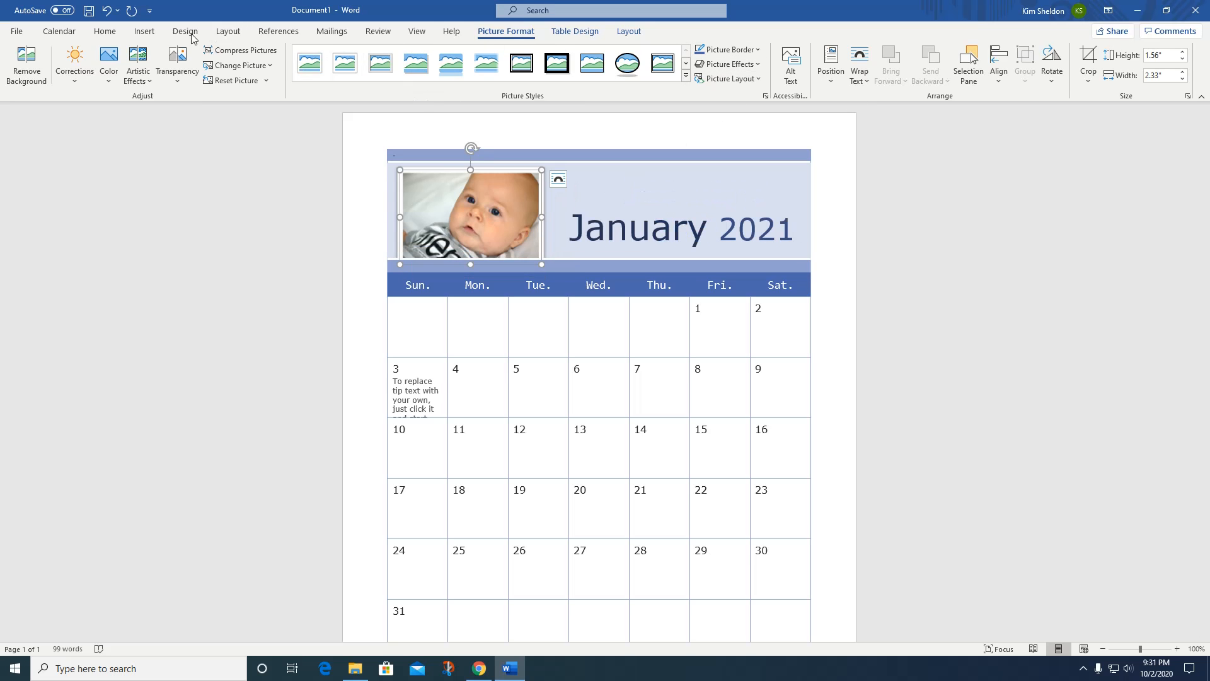
pyautogui.click(107, 11)
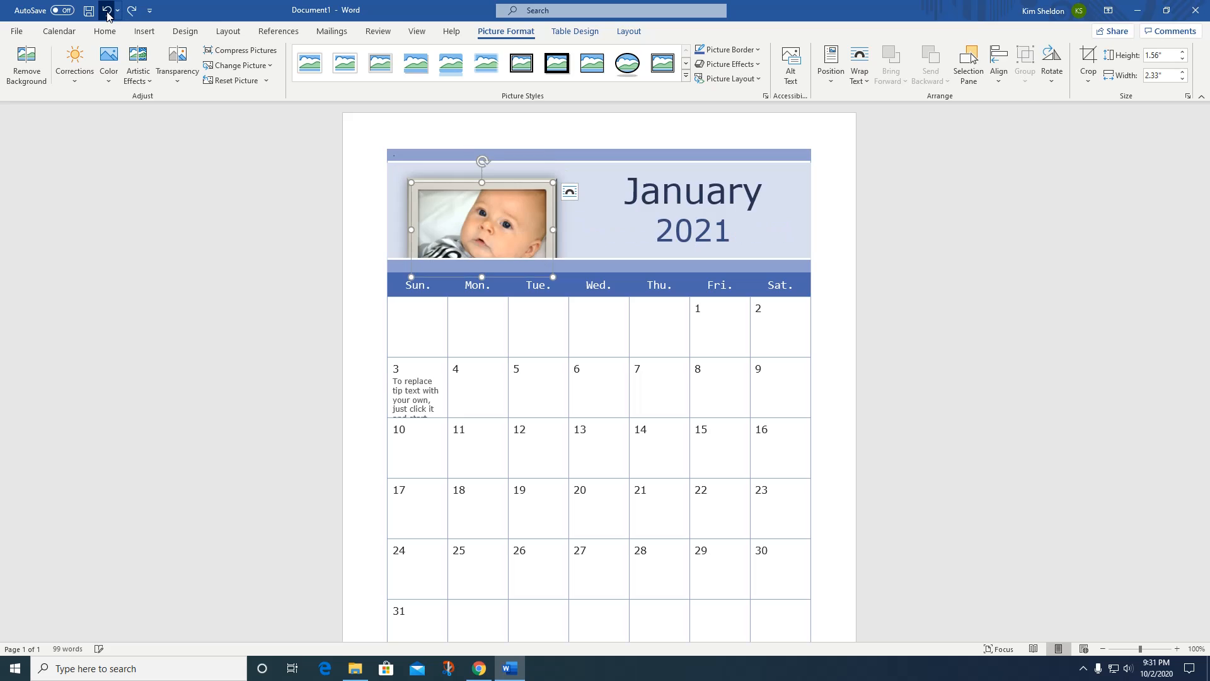
pyautogui.click(107, 11)
pyautogui.click(108, 11)
pyautogui.click(107, 10)
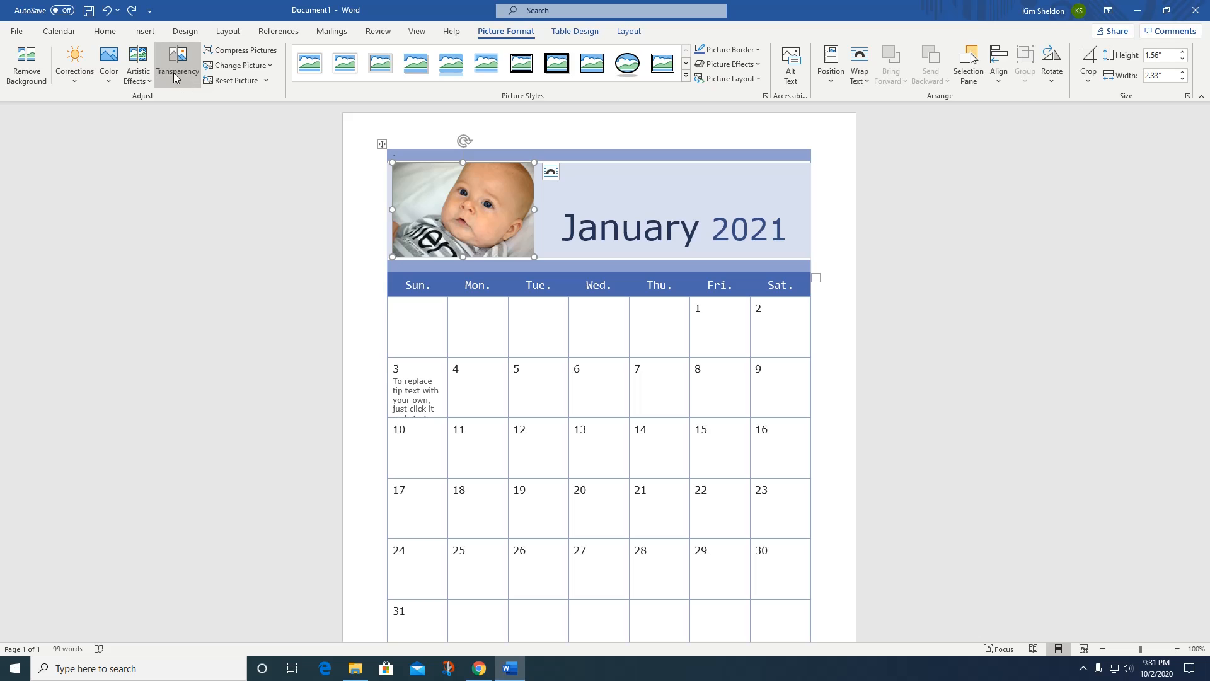
pyautogui.click(137, 84)
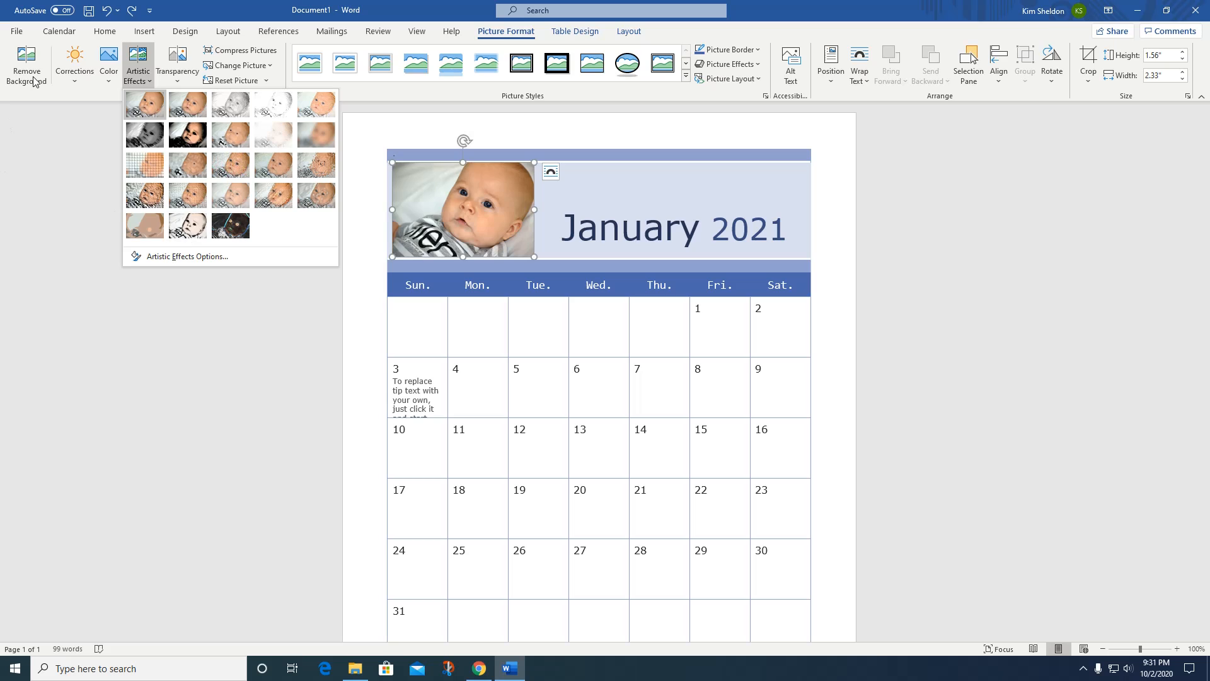
pyautogui.click(58, 149)
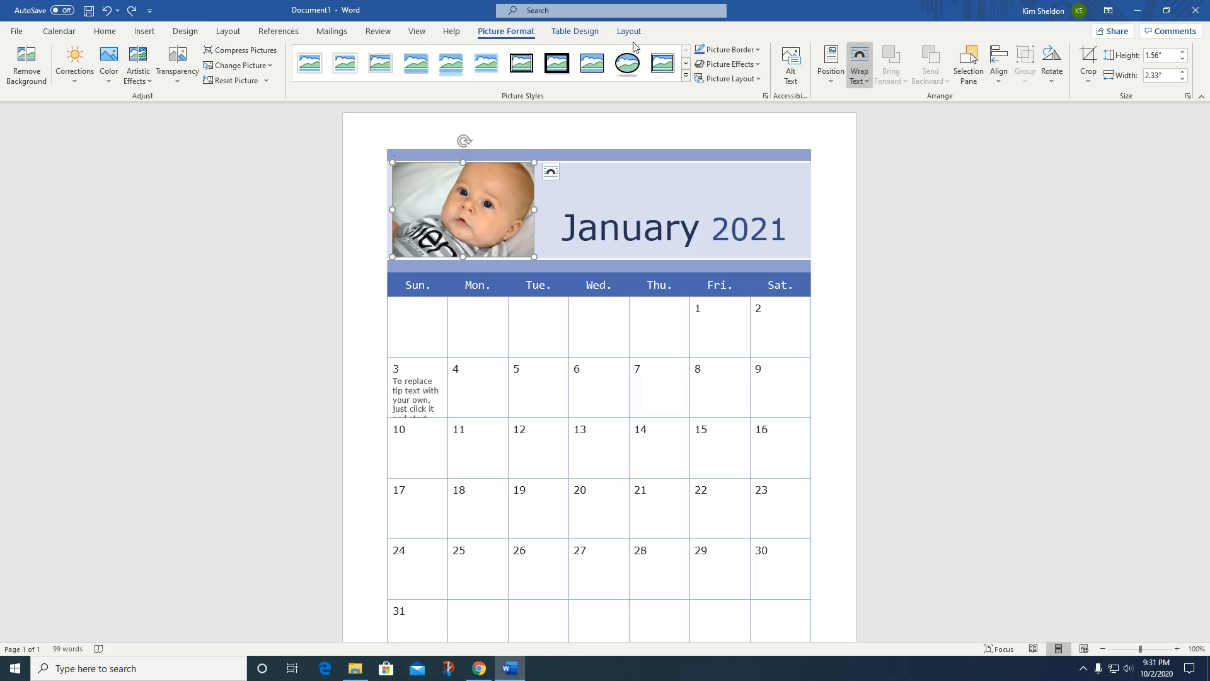
# Step: Add a ¼ pt border to the header photo and deselect it
pyautogui.click(758, 51)
pyautogui.moveTo(767, 225)
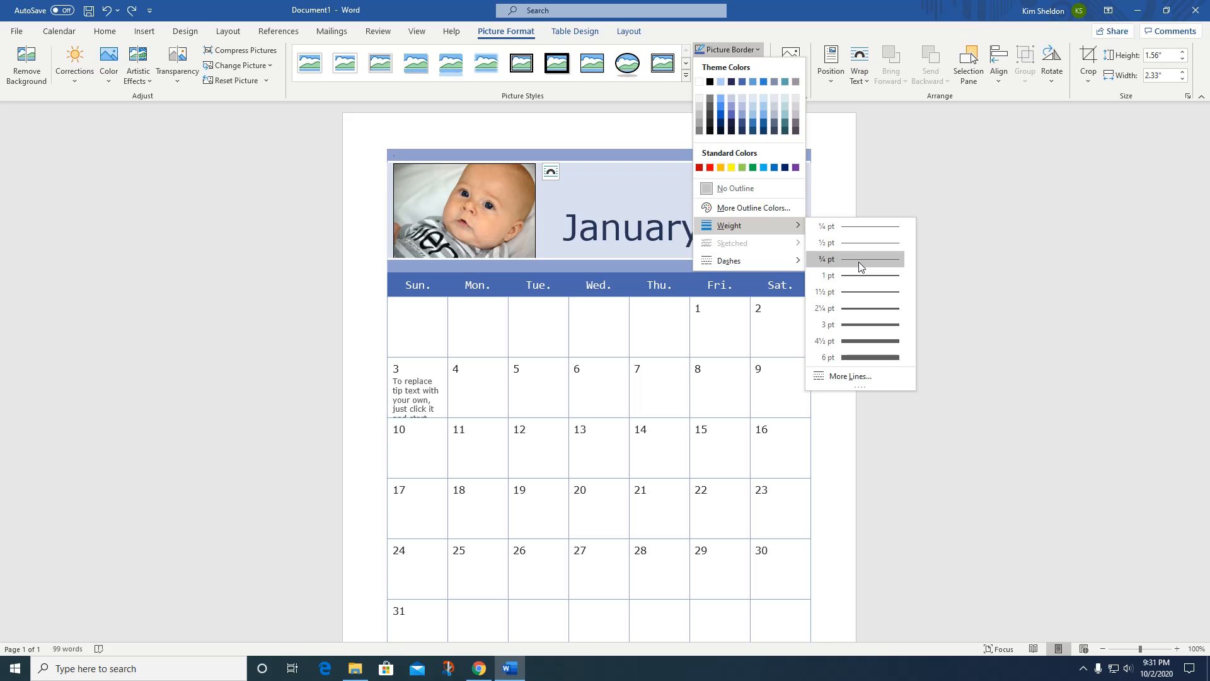
pyautogui.click(856, 225)
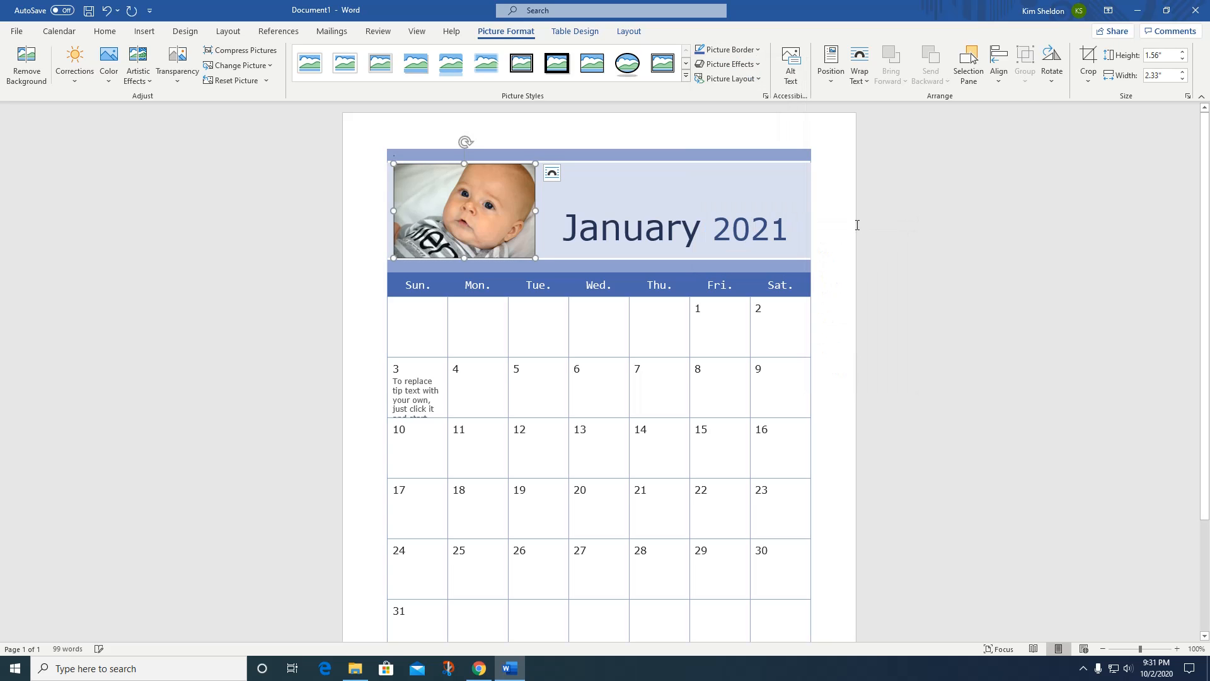
pyautogui.click(889, 219)
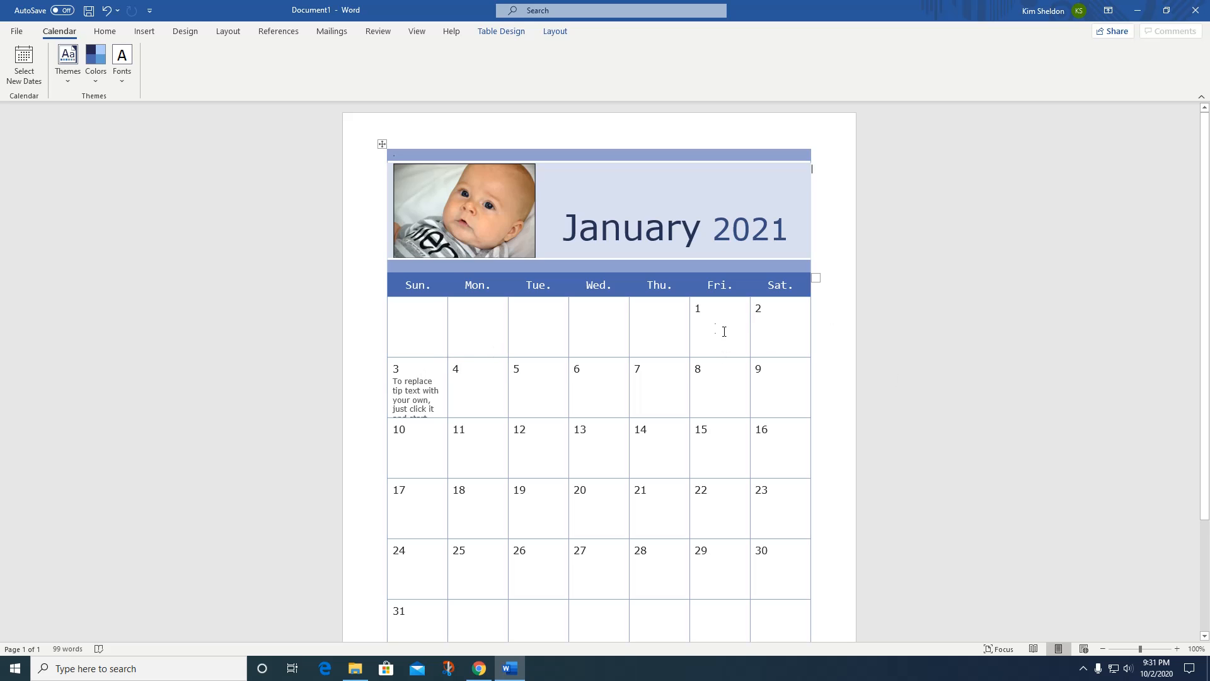
# Step: Replace the tip text under January 3 with a birthday note that includes the person's first name
pyautogui.click(416, 400)
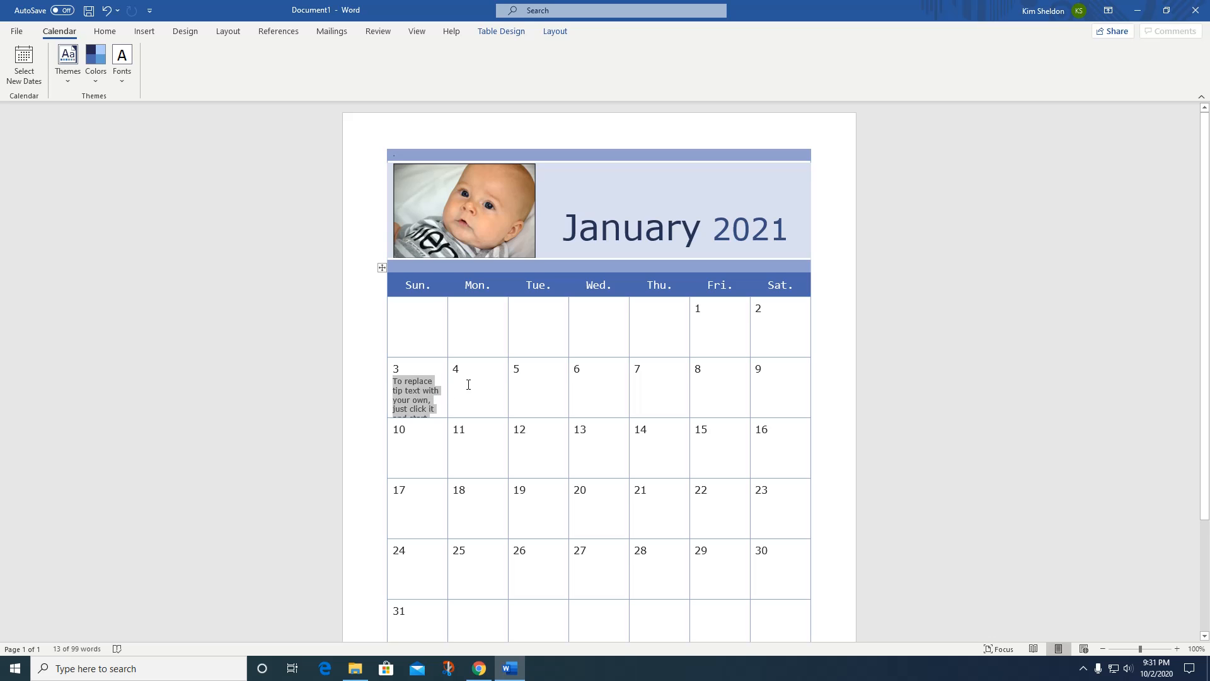
pyautogui.write('M')
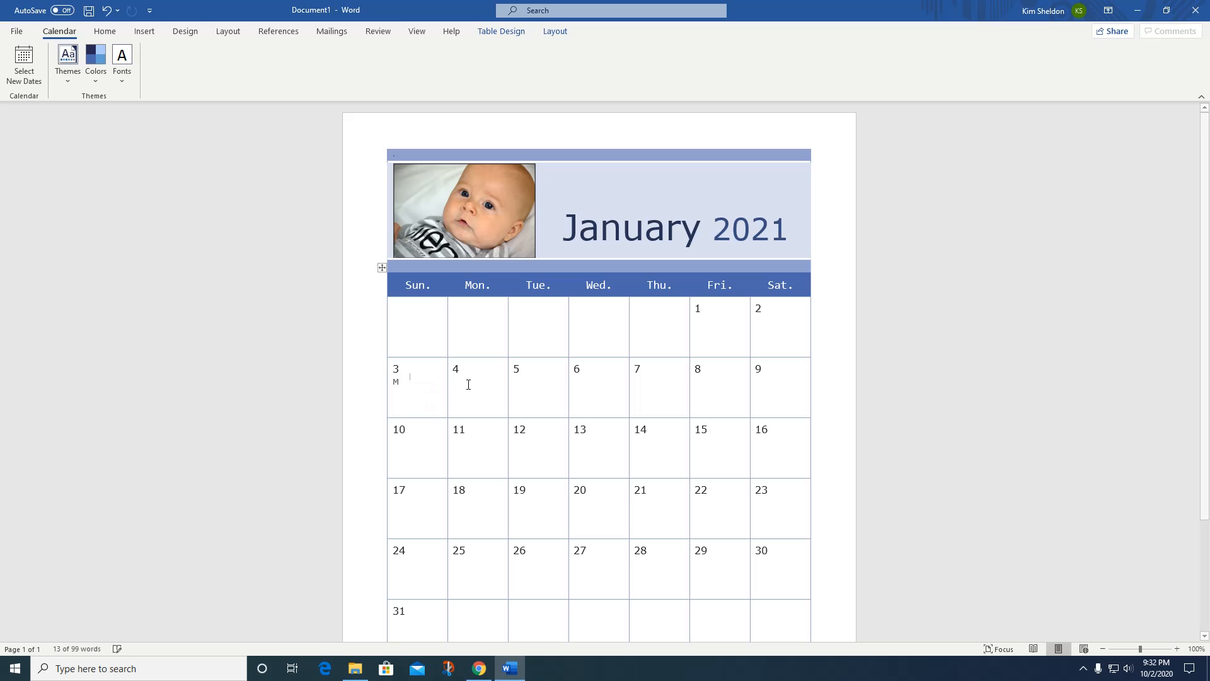
pyautogui.write("ary's b")
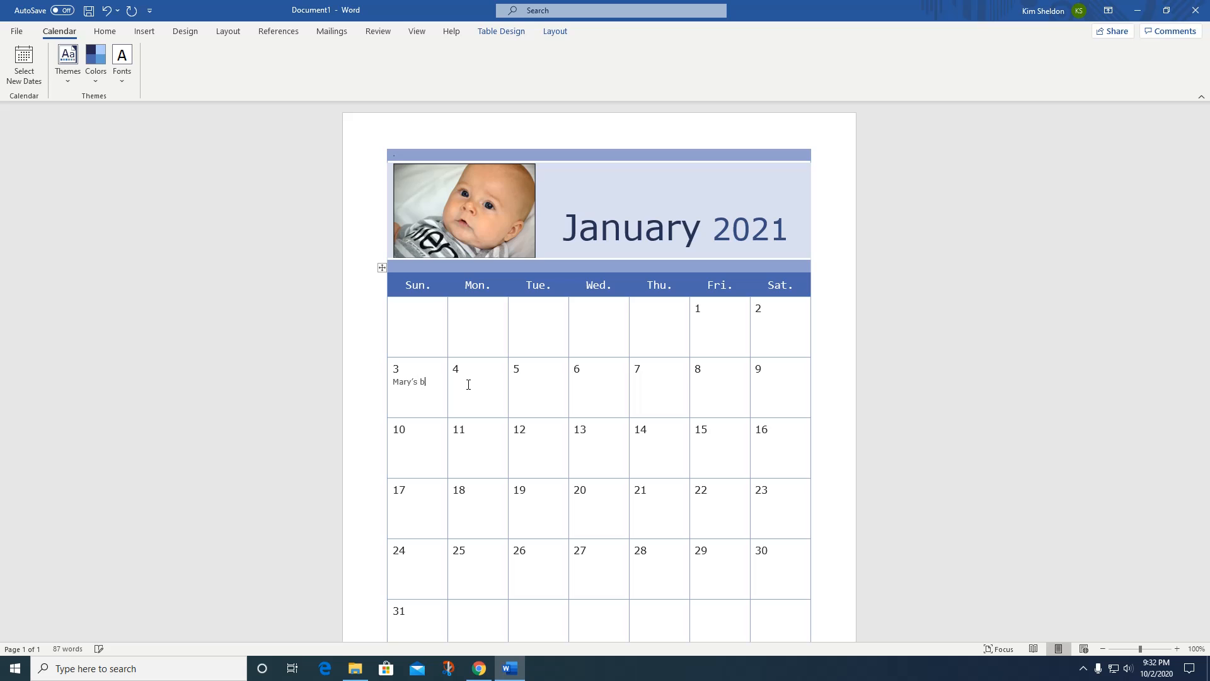
pyautogui.write('irthday')
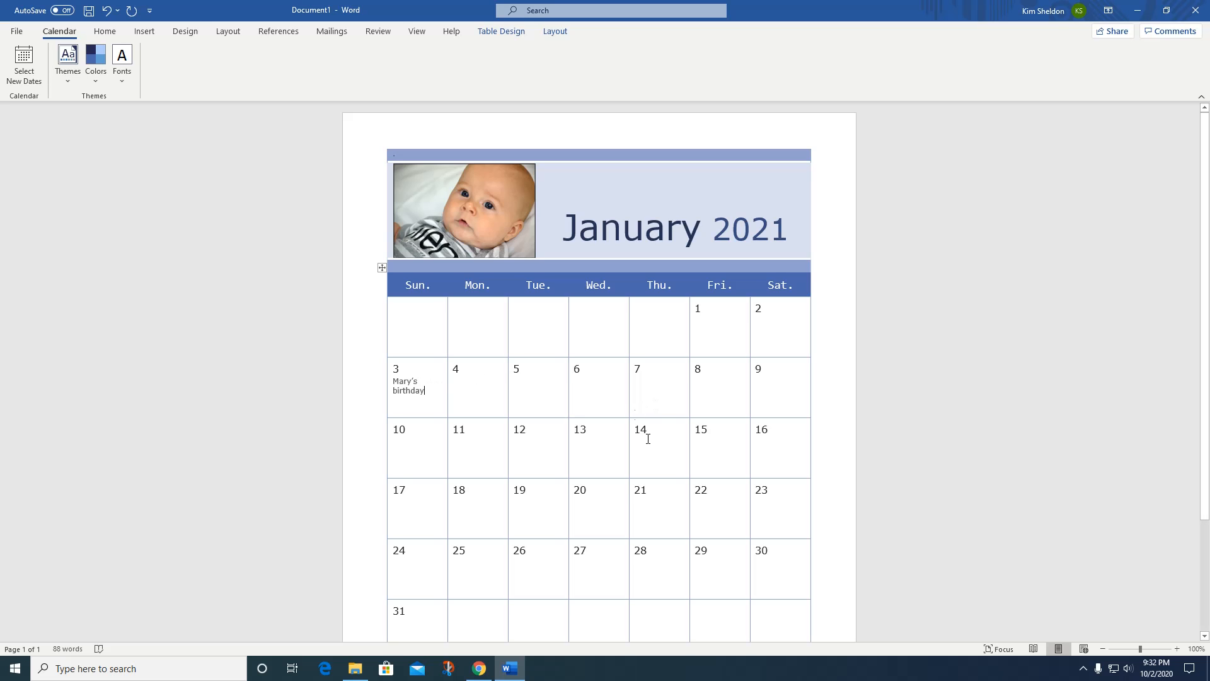
# Step: Enter an anniversary note with the couple's first names in the January 22 cell
pyautogui.click(730, 501)
pyautogui.write('Jim')
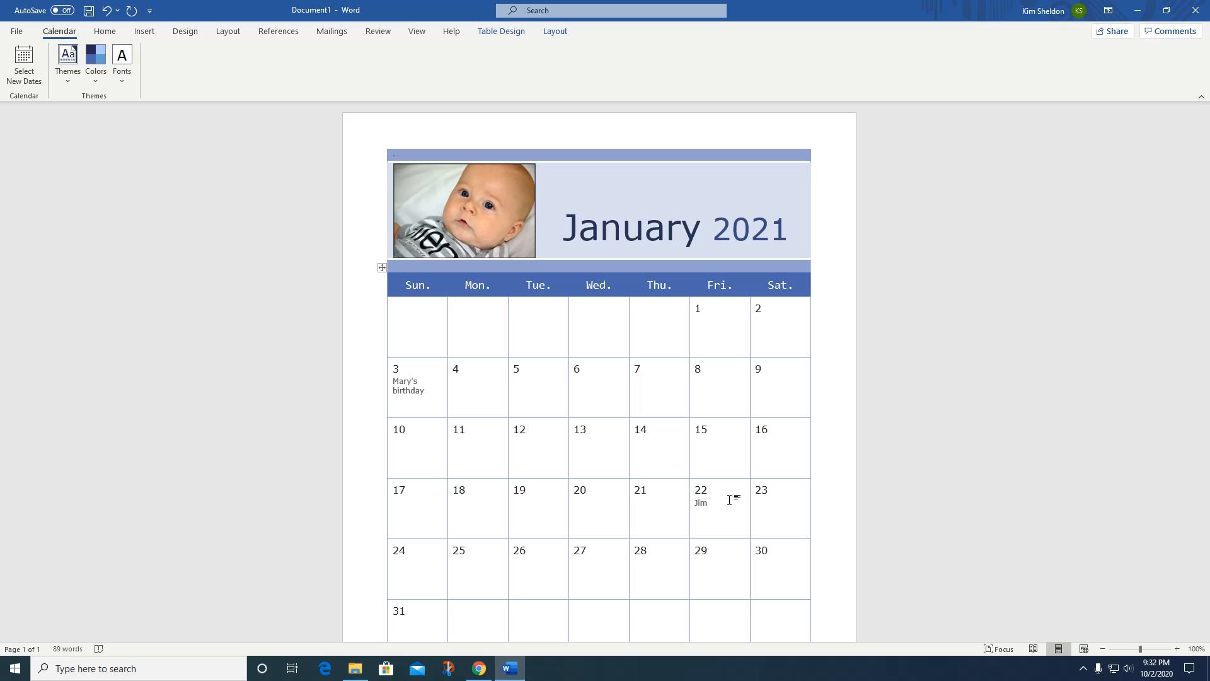
pyautogui.write(" & Stacey's Anniversary")
# Step: Replace the placeholder text in the Notes box with "We love you grandma and we cant wait to talk to you on Facetime."
pyautogui.scroll(-3, 734, 430)
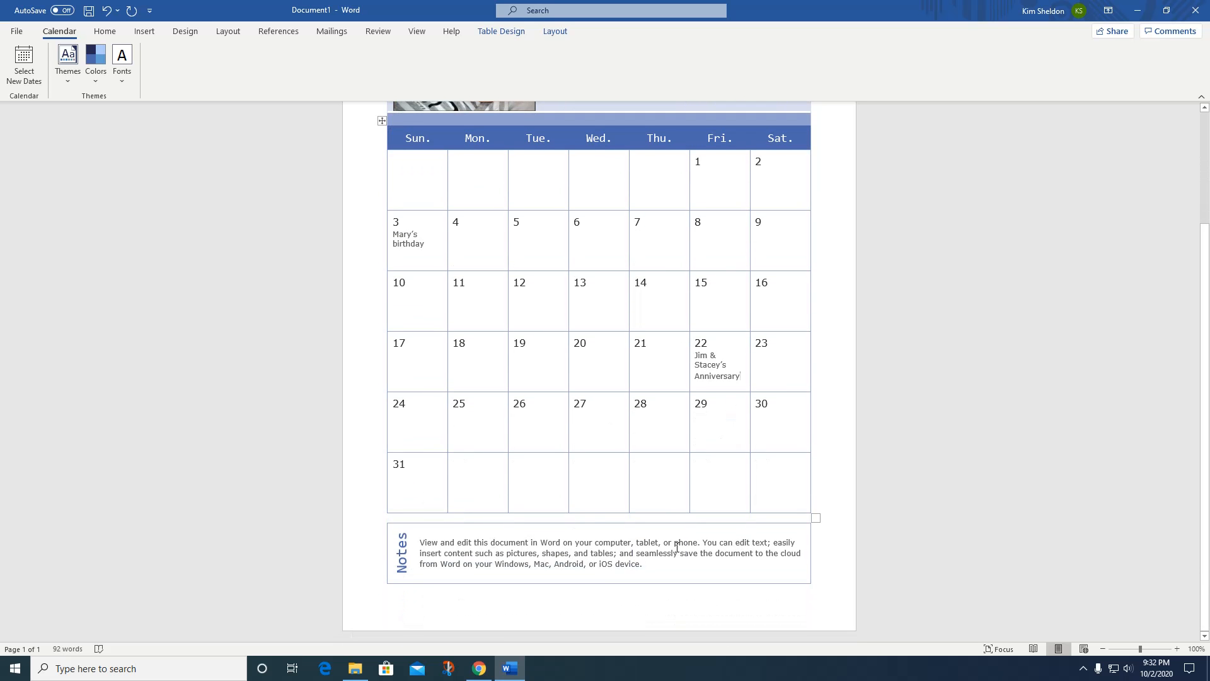
pyautogui.tripleClick(643, 564)
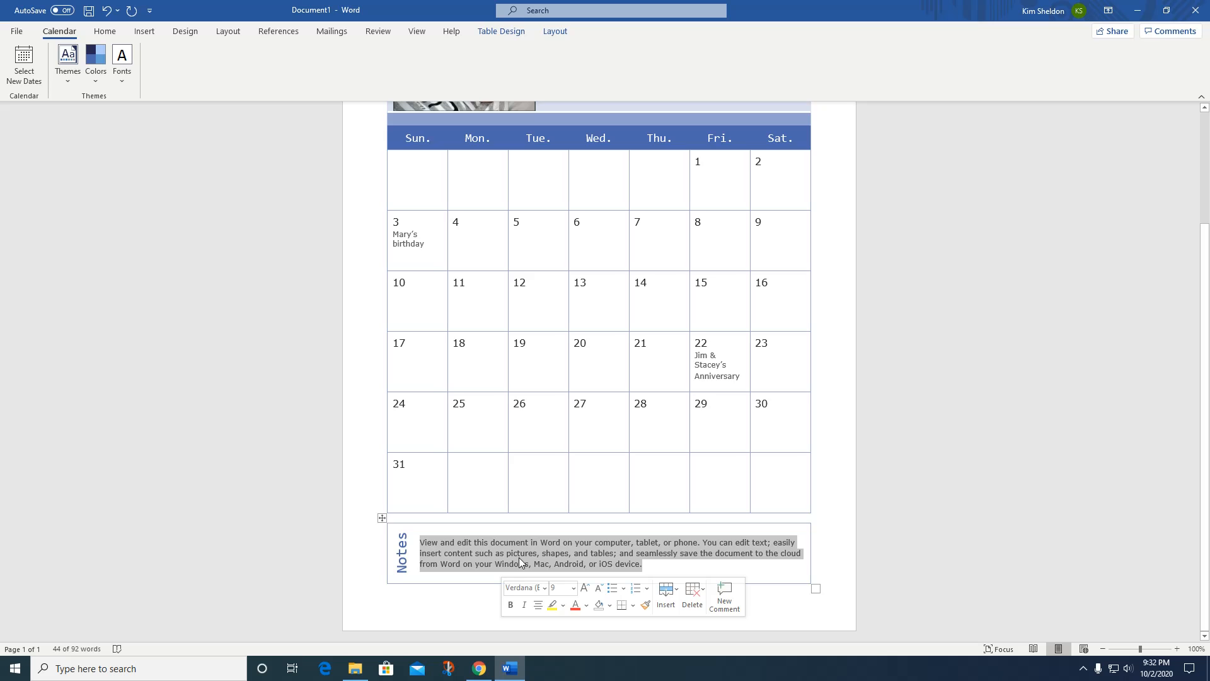
pyautogui.press('Delete')
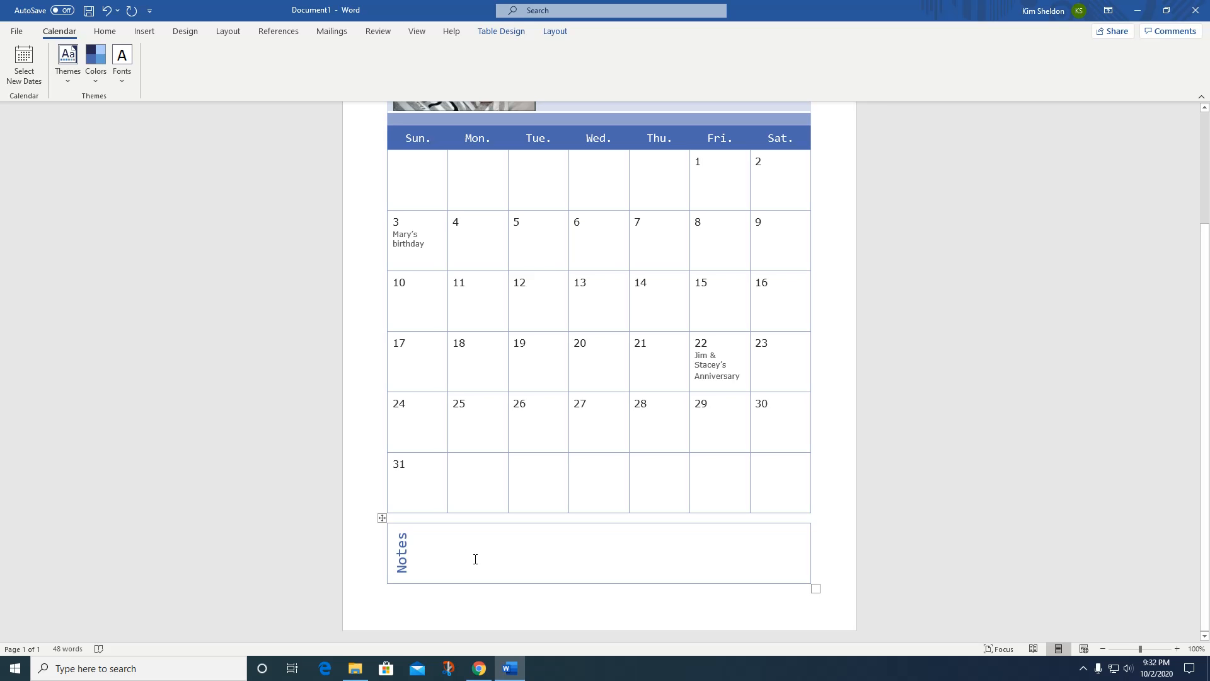
pyautogui.write('We')
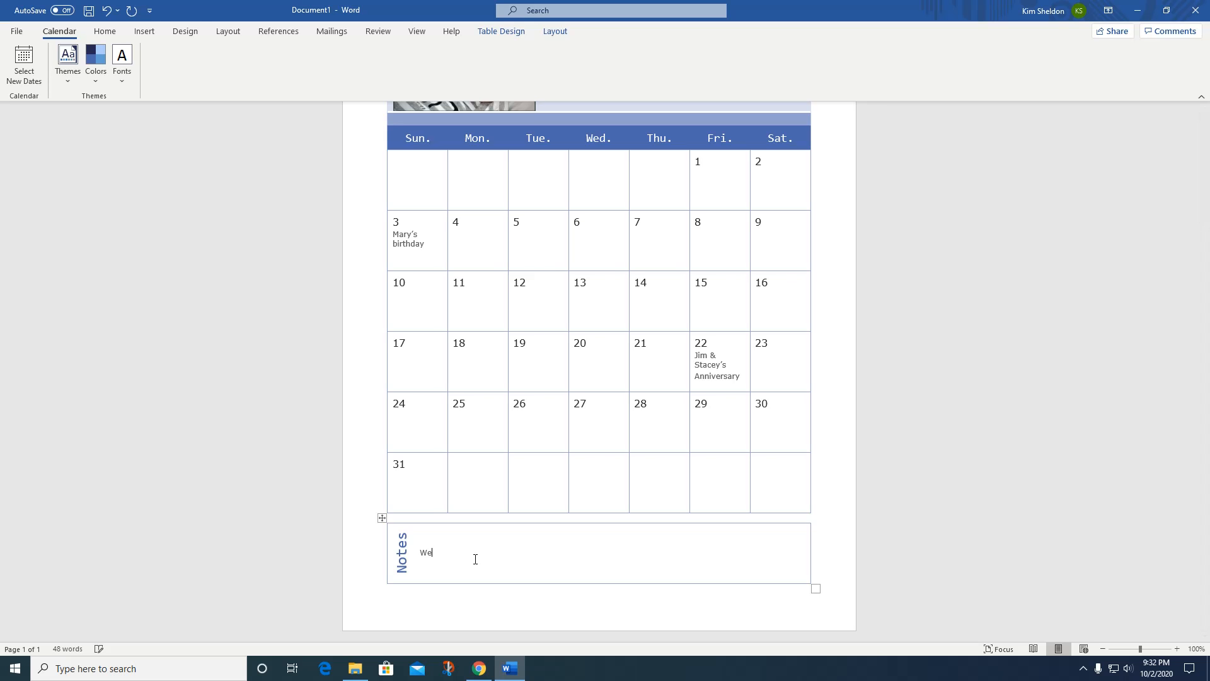
pyautogui.write(' love you grandma and we cant wait to tal')
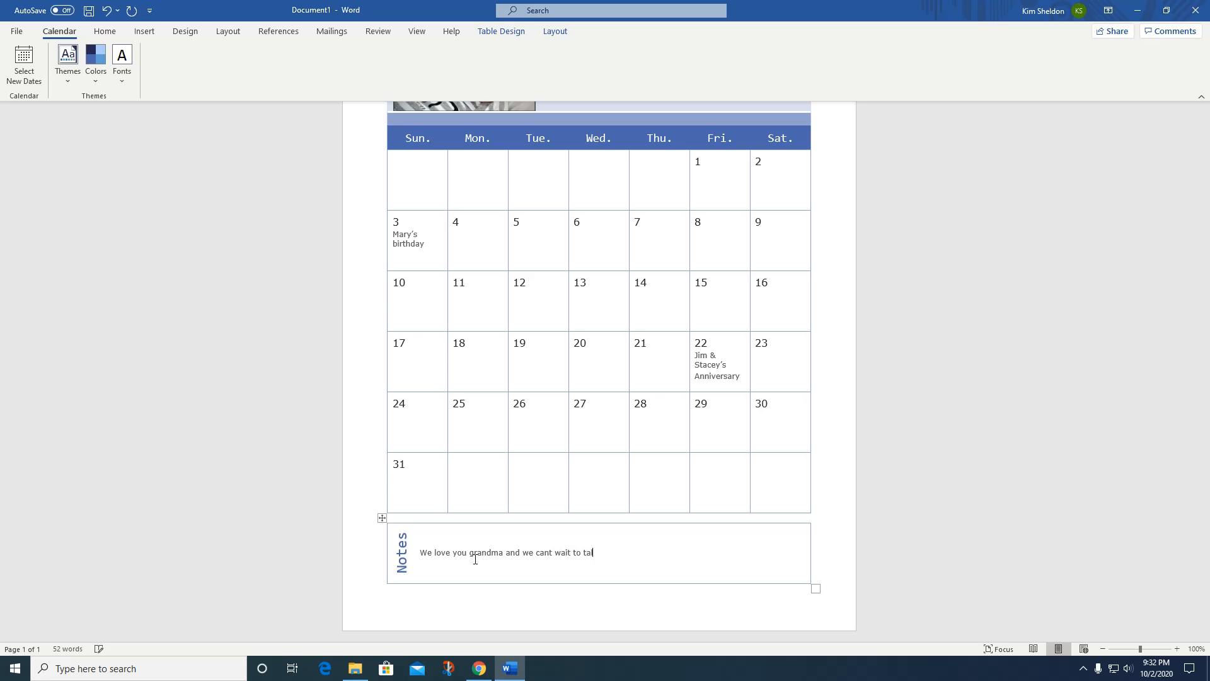
pyautogui.write('k to you on Facetime.')
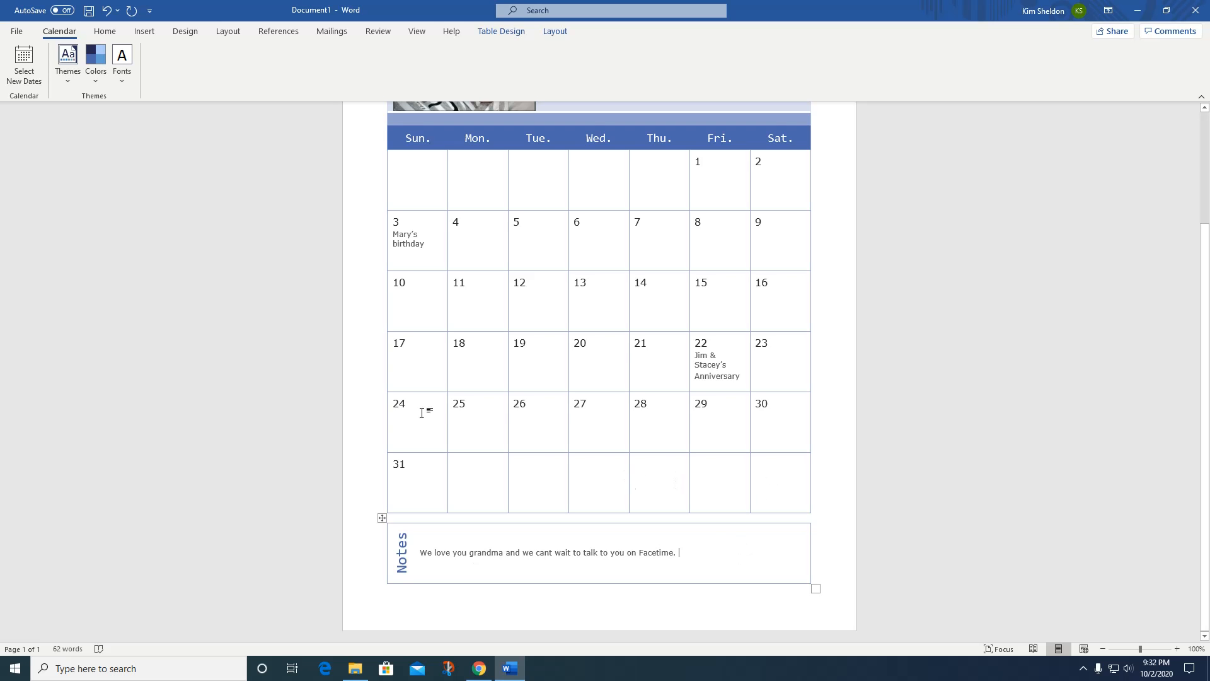
pyautogui.scroll(5, 1075, 237)
pyautogui.scroll(1, 970, 255)
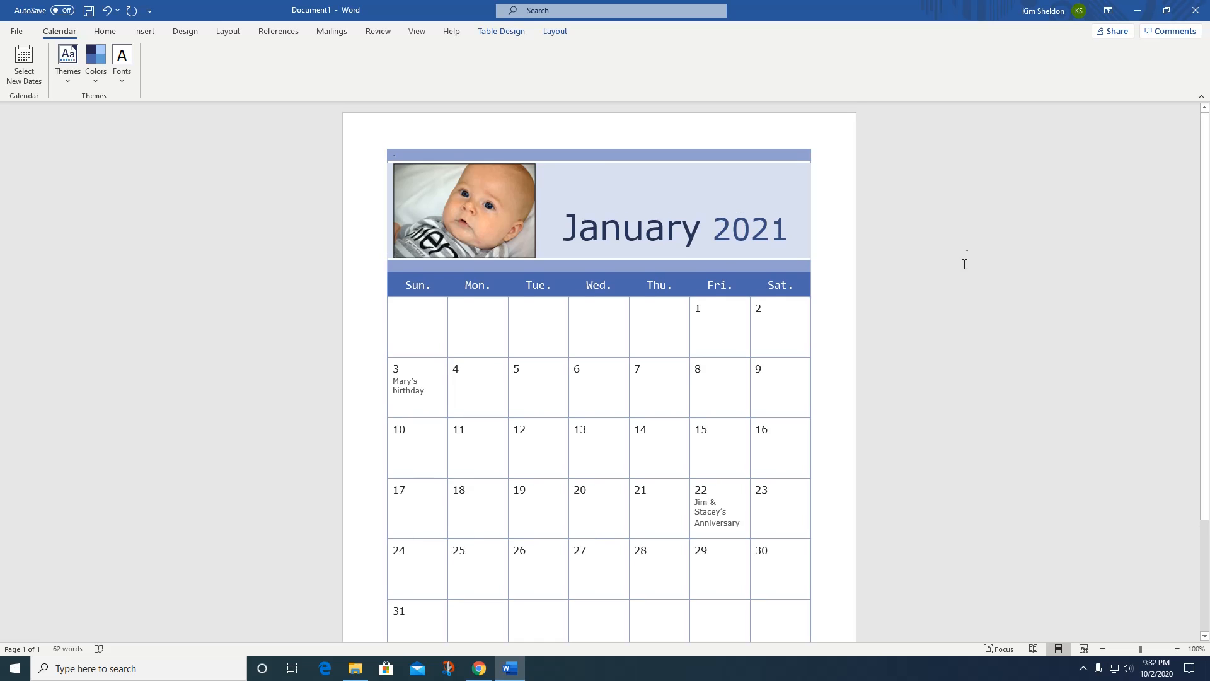
pyautogui.scroll(-2, 963, 340)
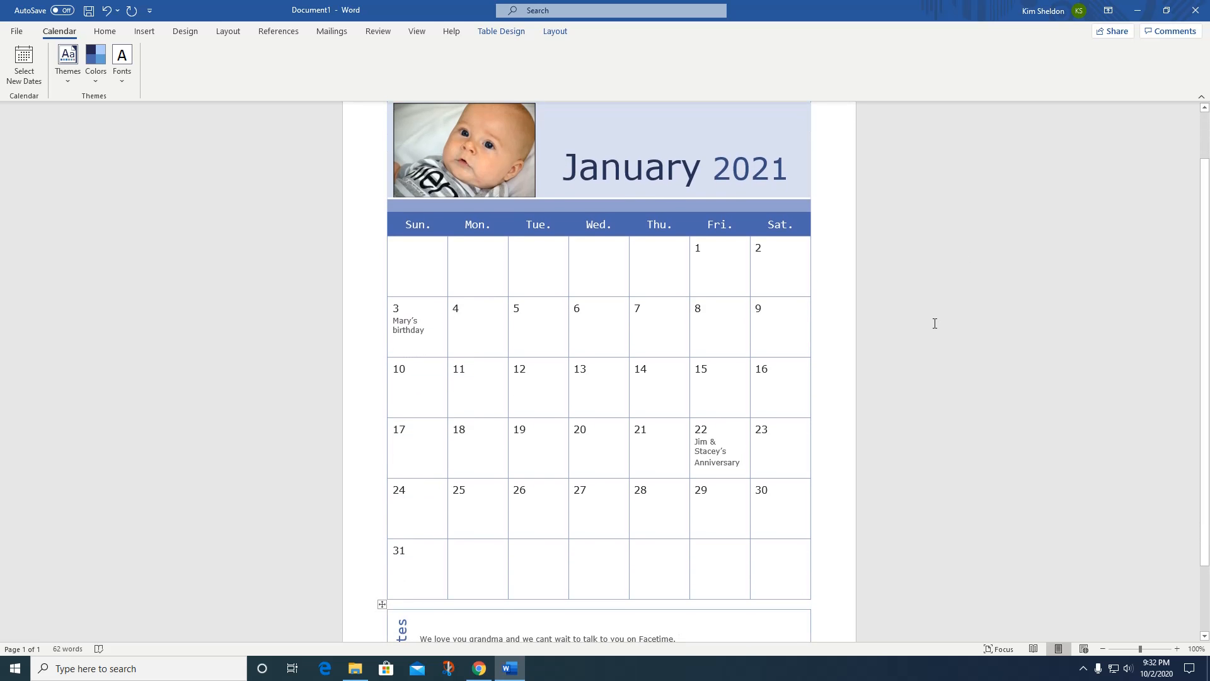
# Step: Save the calendar to the Desktop as a Word document named "January 2021"
pyautogui.click(16, 31)
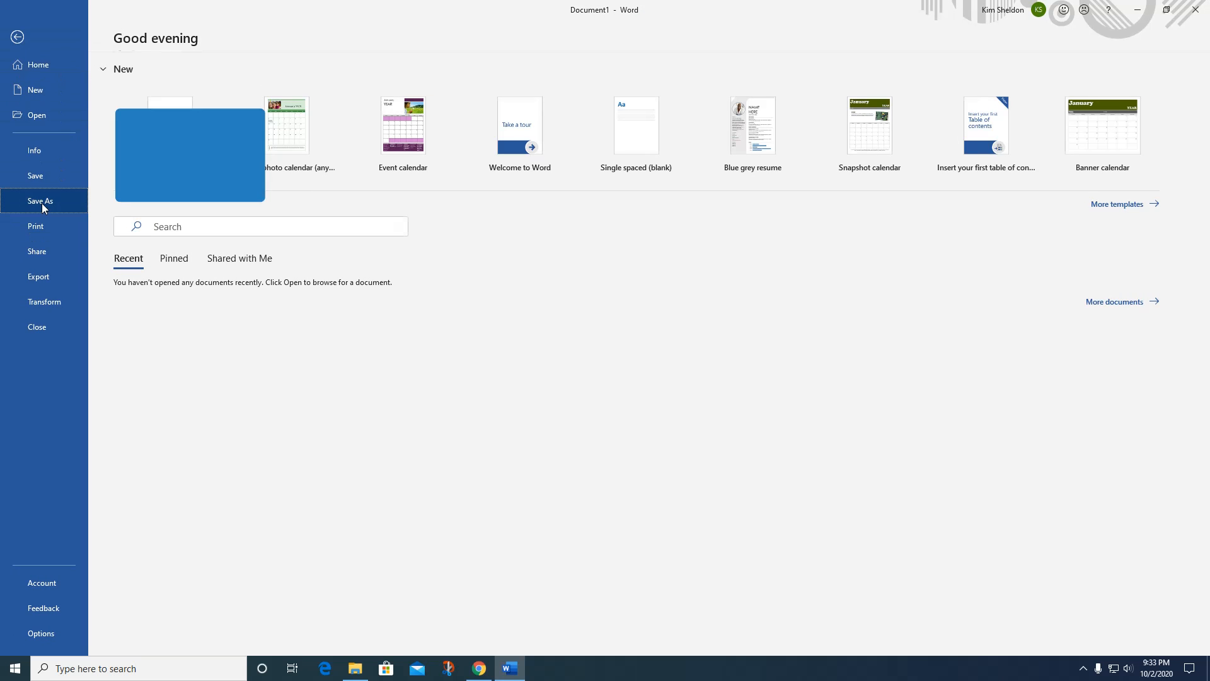
pyautogui.click(41, 202)
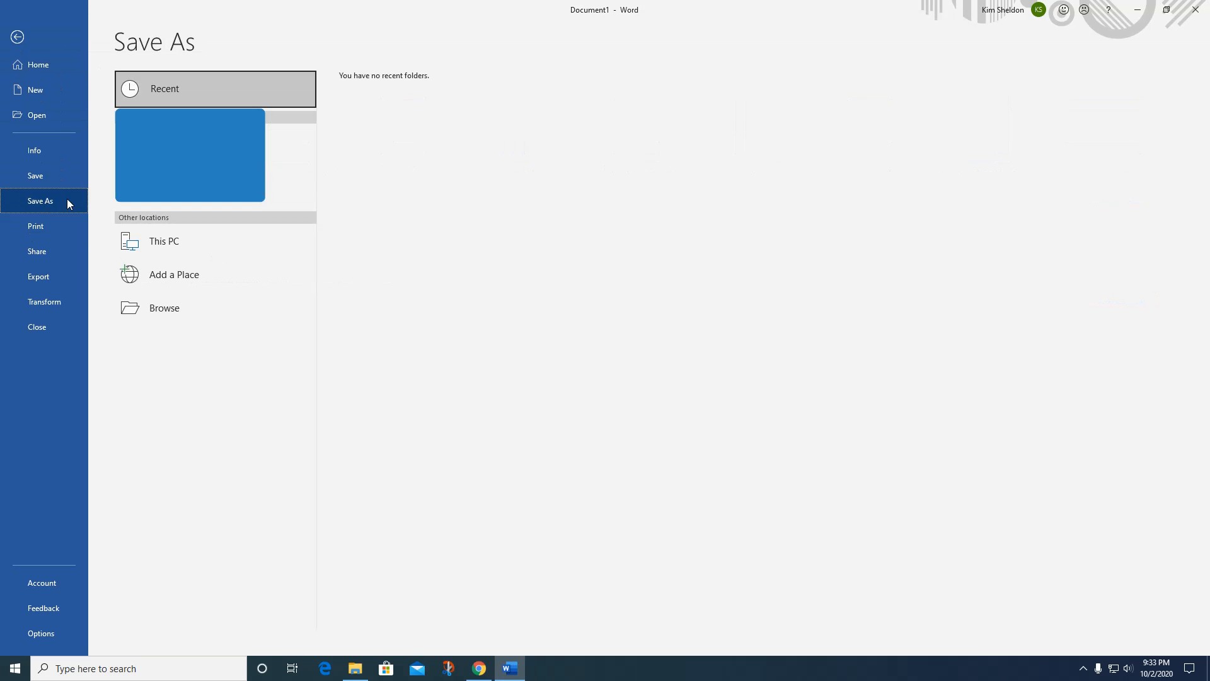
pyautogui.click(185, 308)
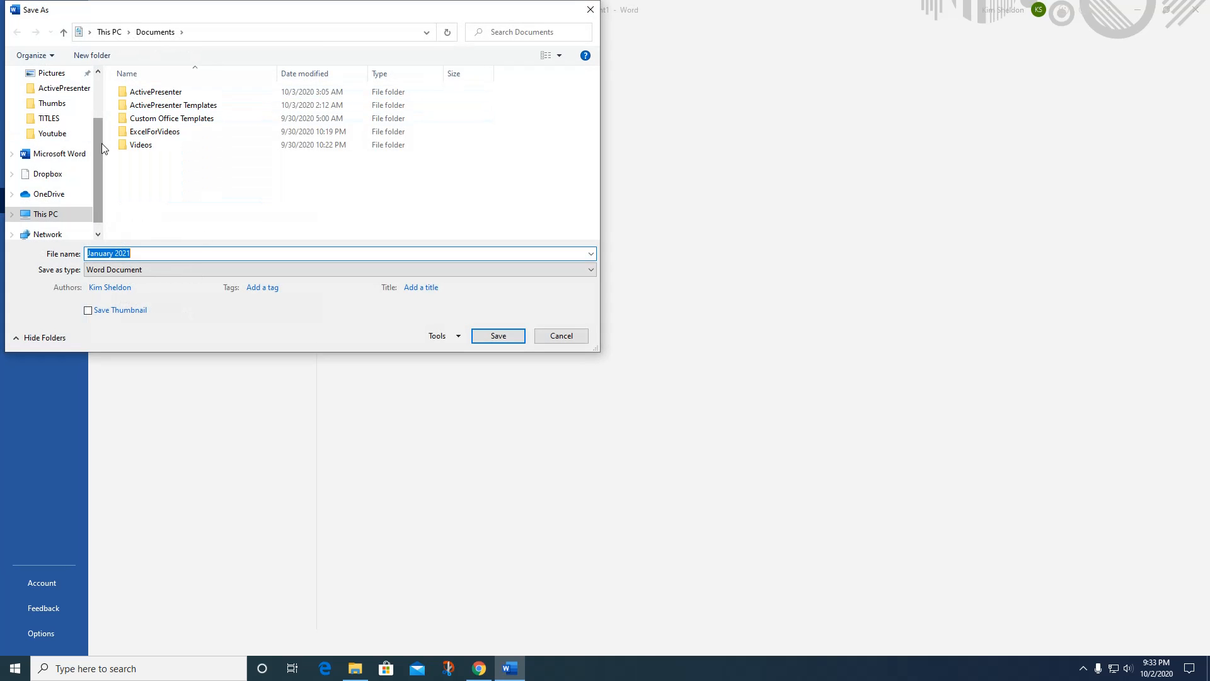
pyautogui.scroll(2, 100, 142)
pyautogui.click(70, 99)
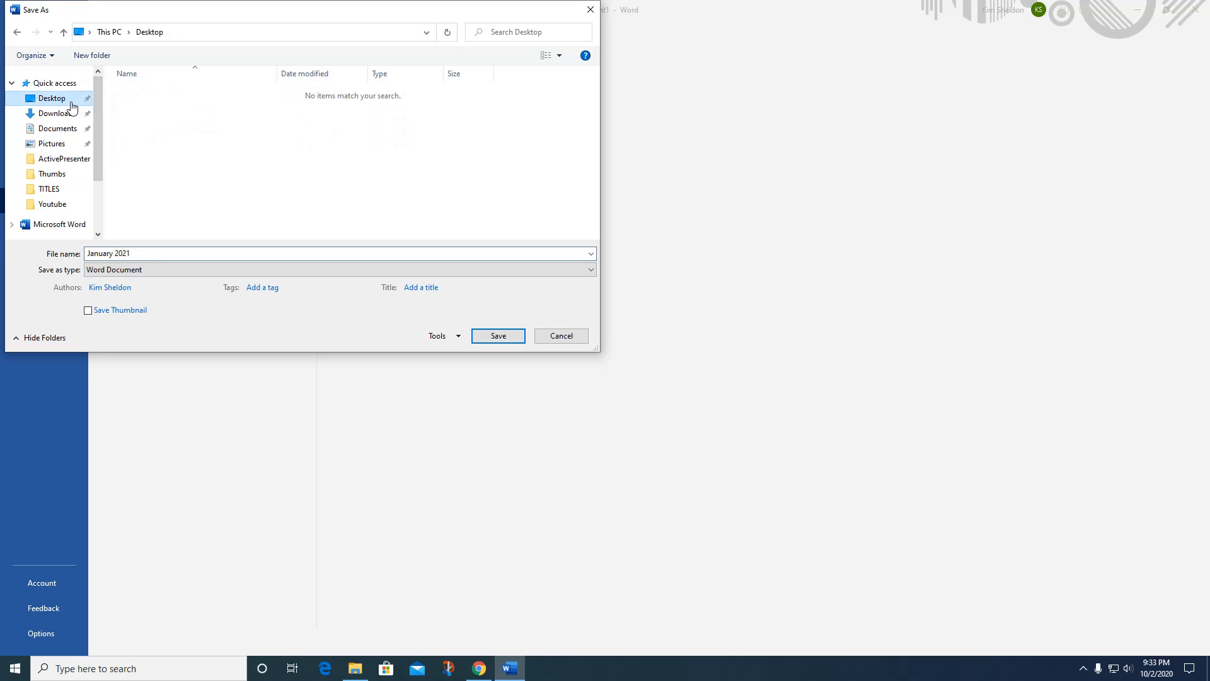
pyautogui.click(116, 254)
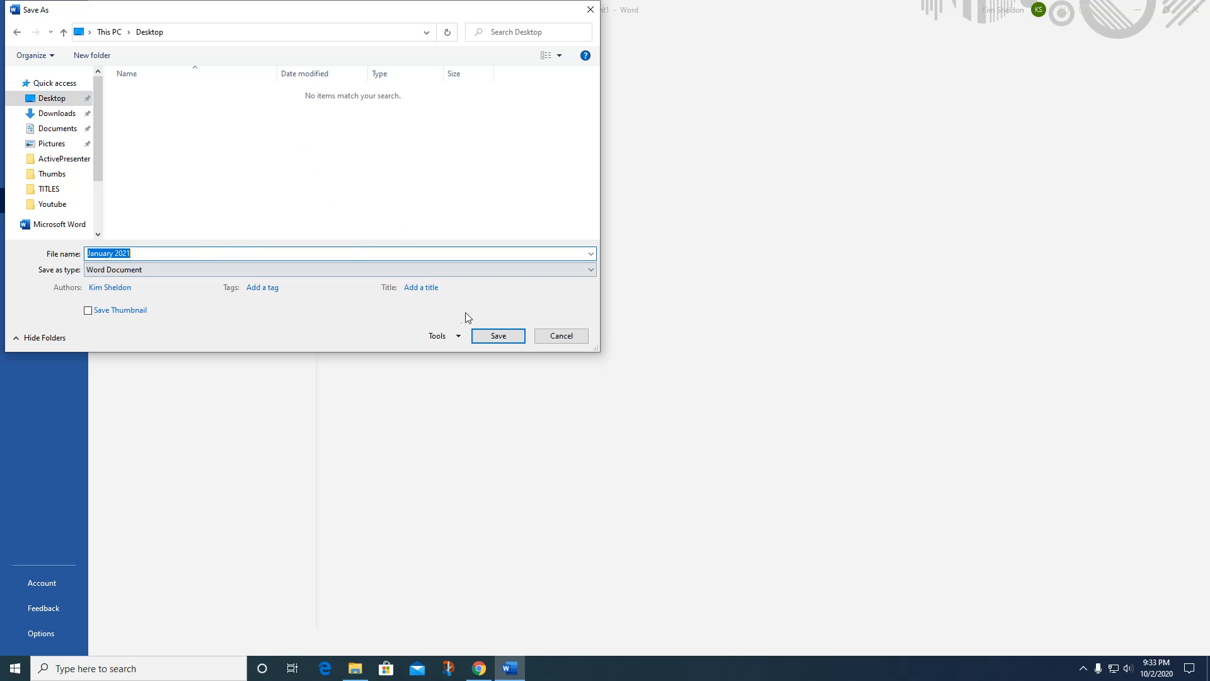
pyautogui.click(480, 336)
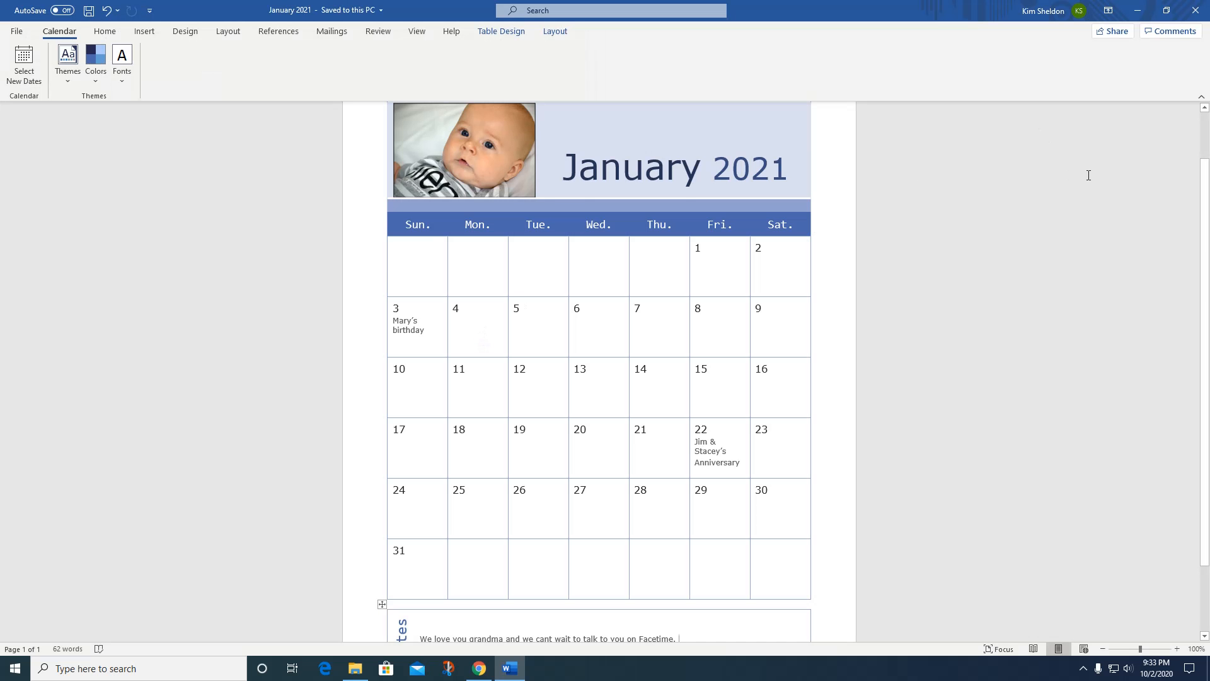
# Step: Change the calendar dates to February 2021, with weeks starting on Sunday, and dismiss the information message
pyautogui.scroll(2, 1089, 176)
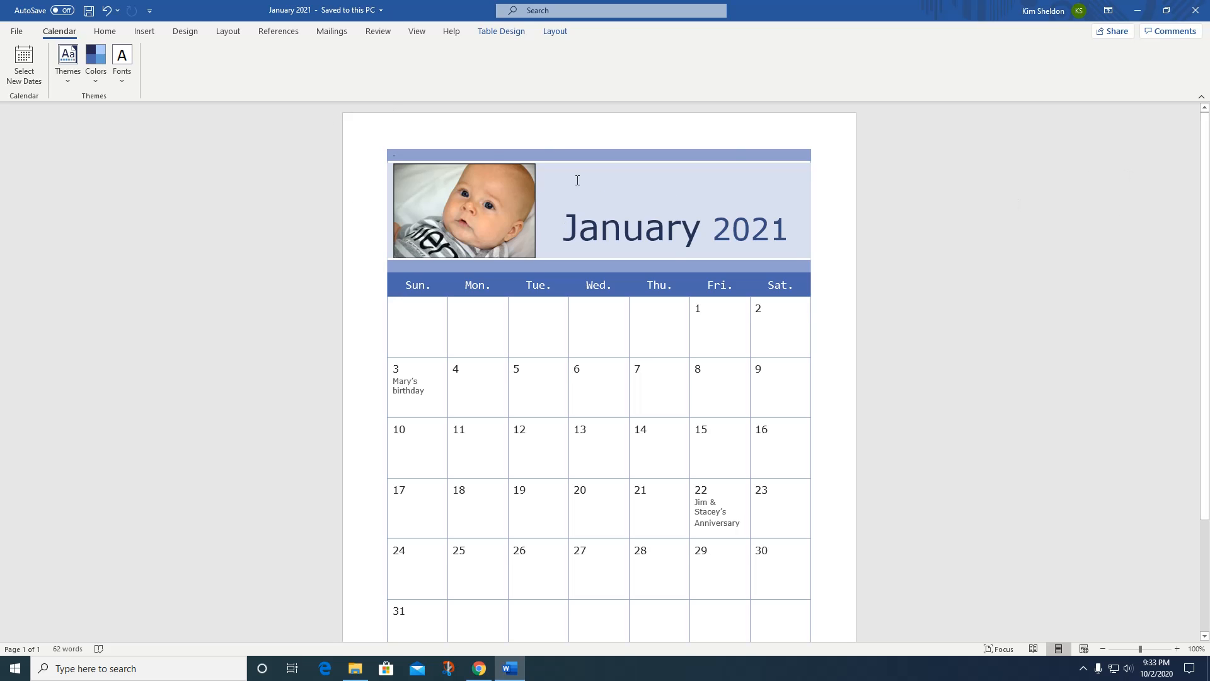
pyautogui.click(30, 54)
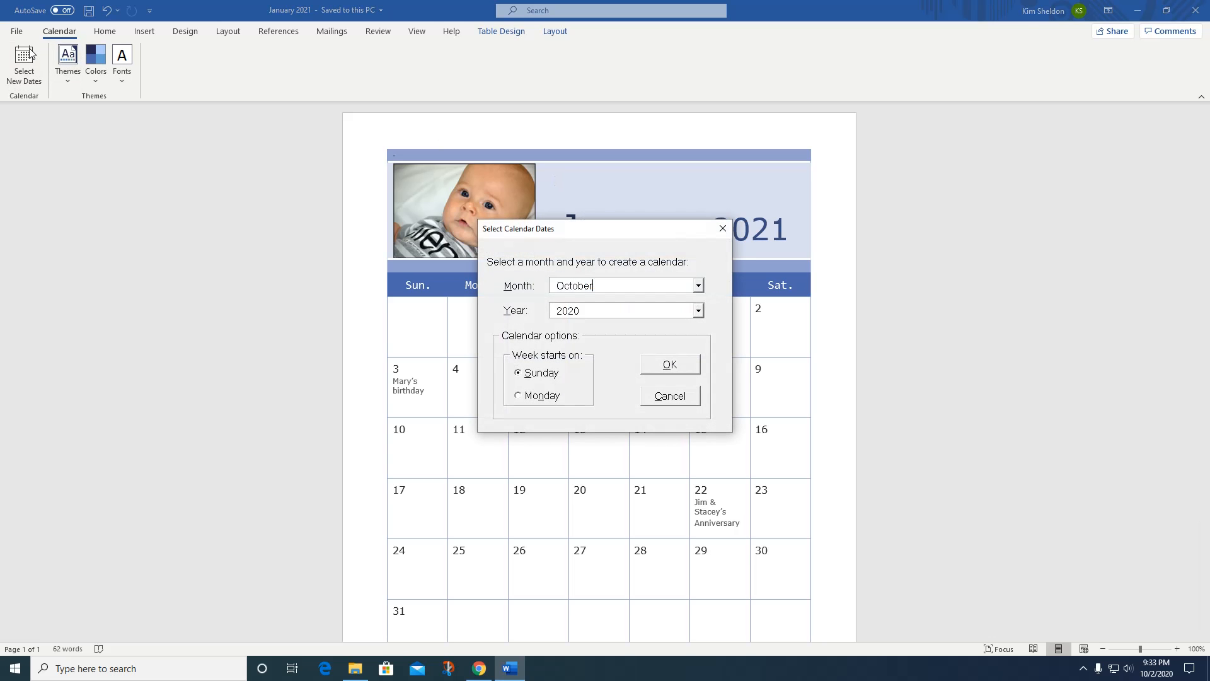
pyautogui.click(698, 286)
pyautogui.moveTo(701, 345); pyautogui.dragTo(701, 316)
pyautogui.click(655, 314)
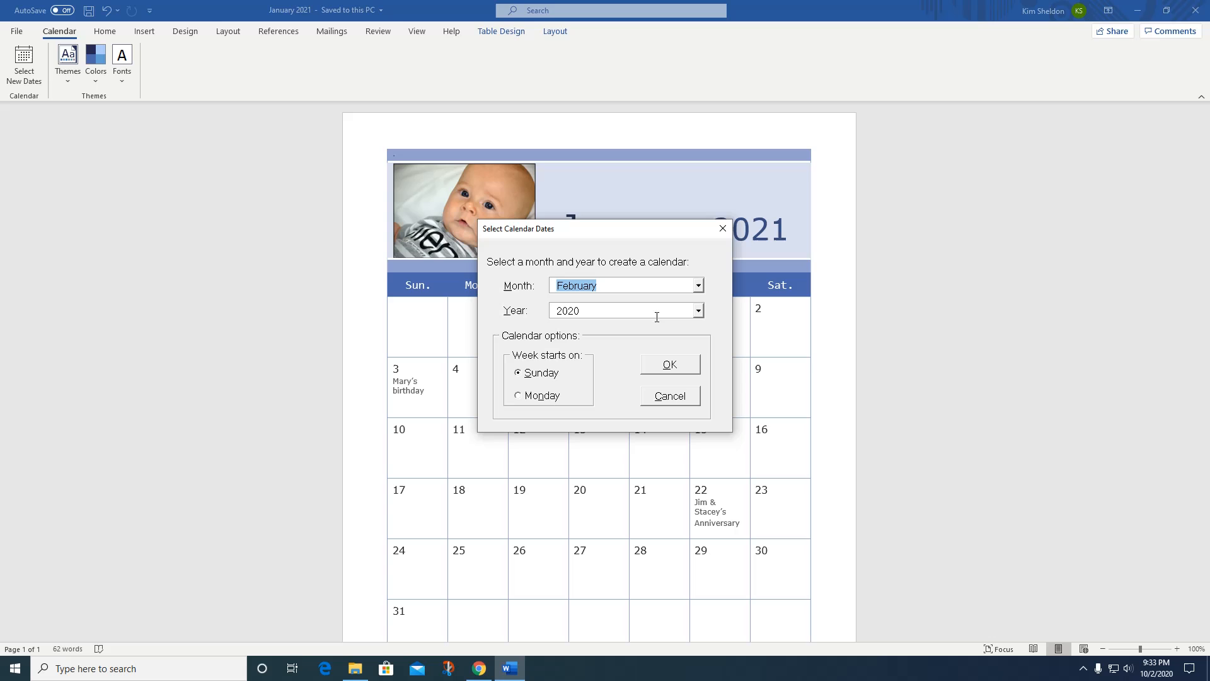
pyautogui.click(700, 310)
pyautogui.click(605, 335)
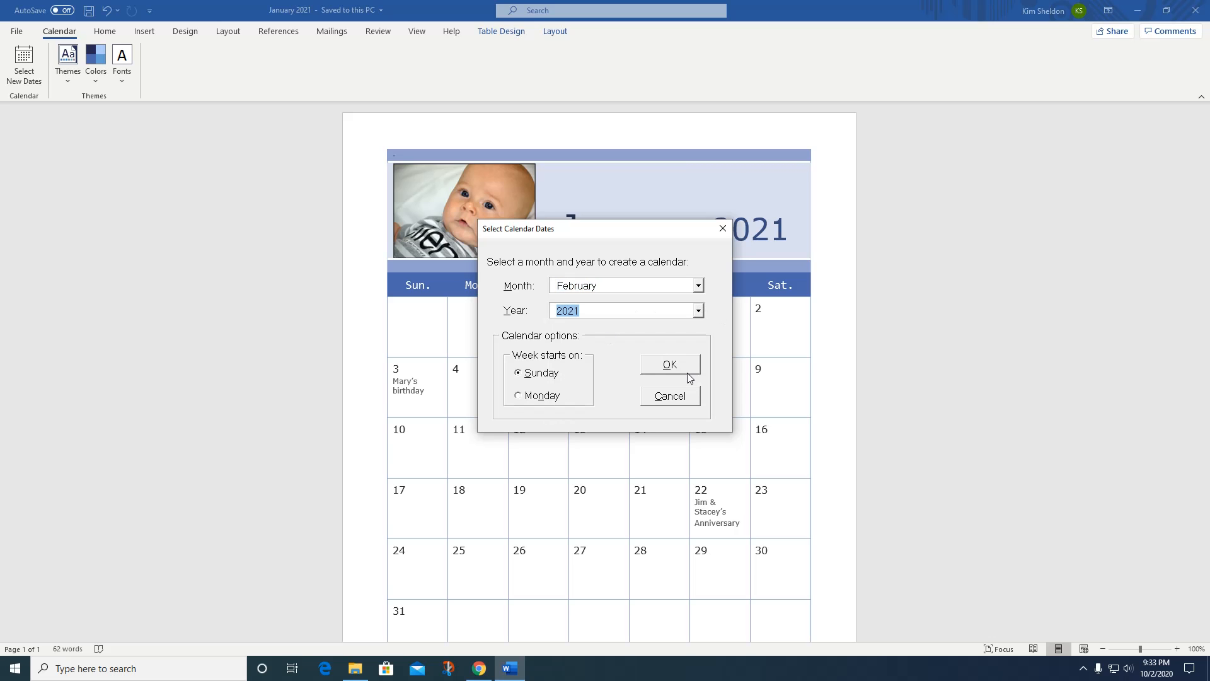
pyautogui.click(657, 369)
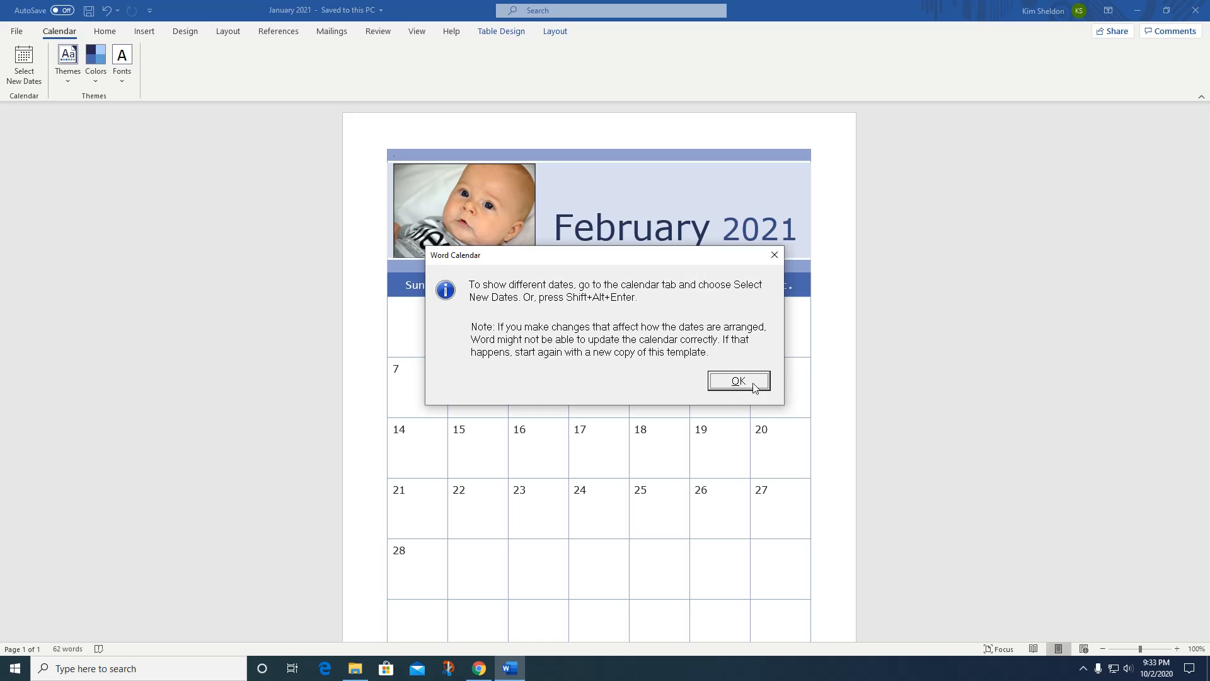
pyautogui.click(755, 387)
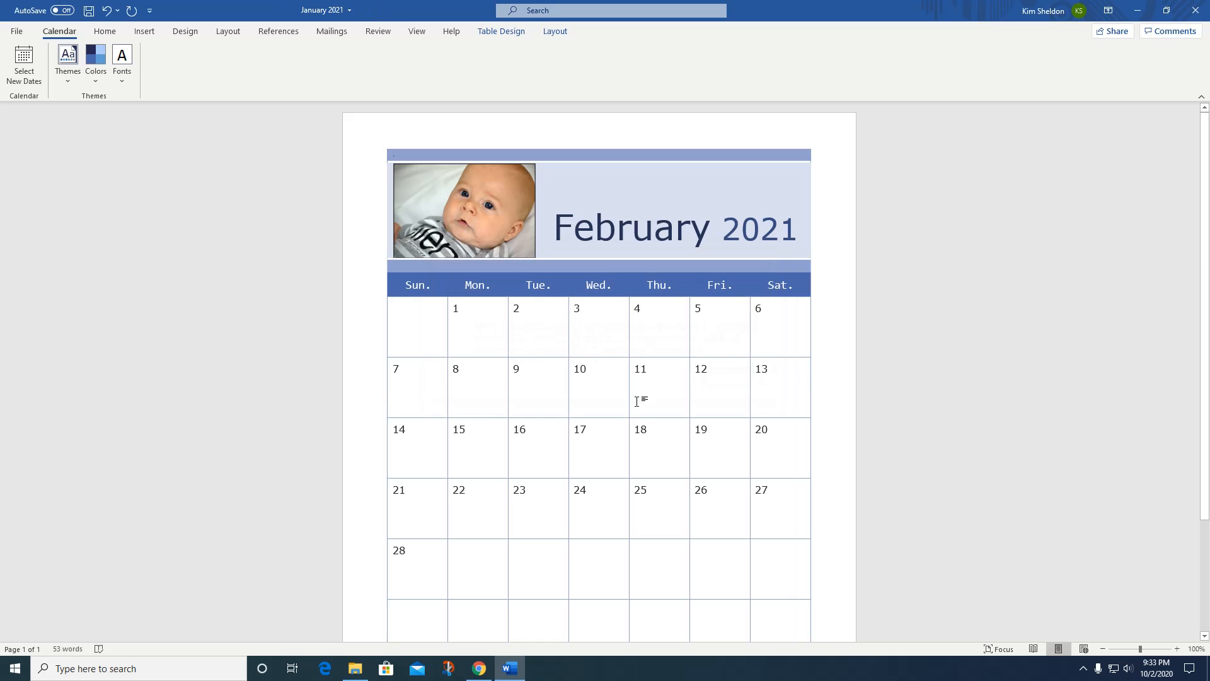
# Step: Replace the baby photo in the calendar header with the White House picture and deselect it
pyautogui.click(495, 212)
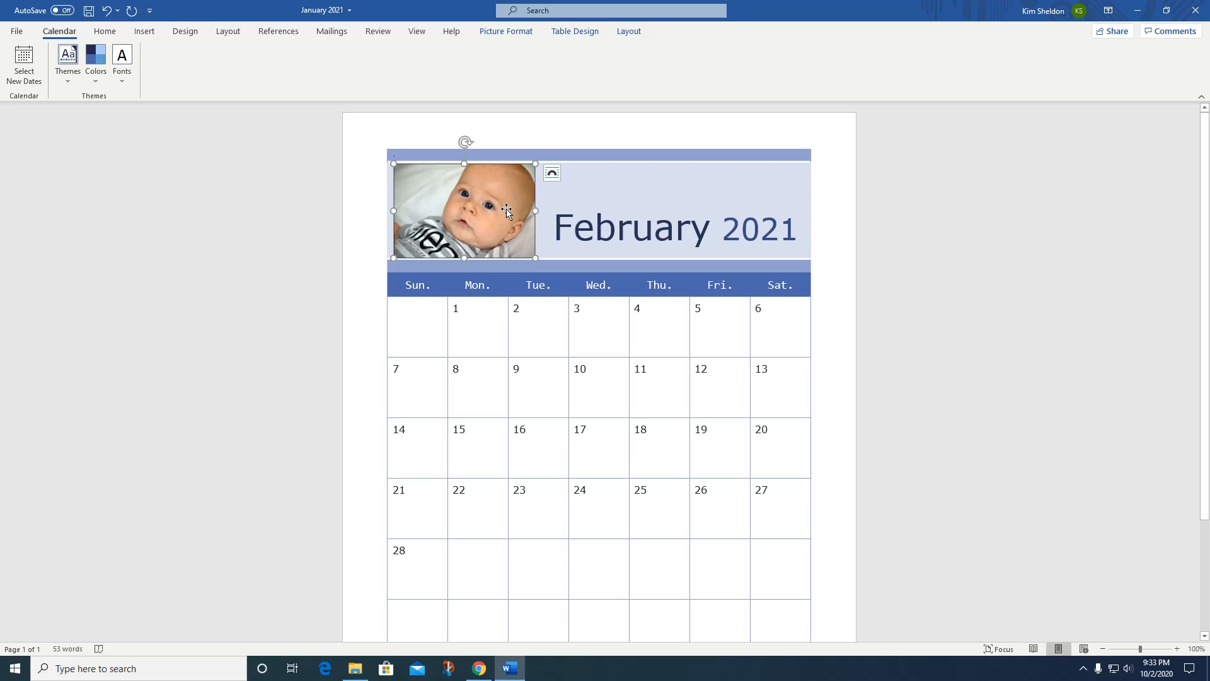
pyautogui.rightClick(498, 192)
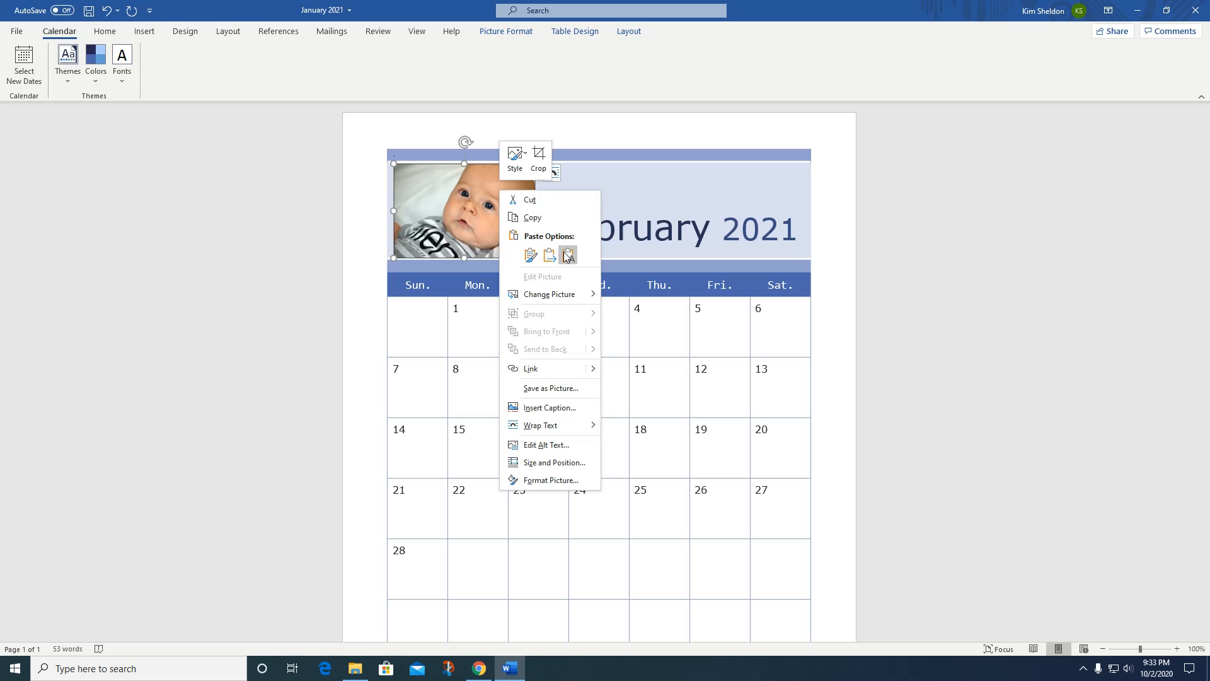
pyautogui.moveTo(566, 305)
pyautogui.click(627, 295)
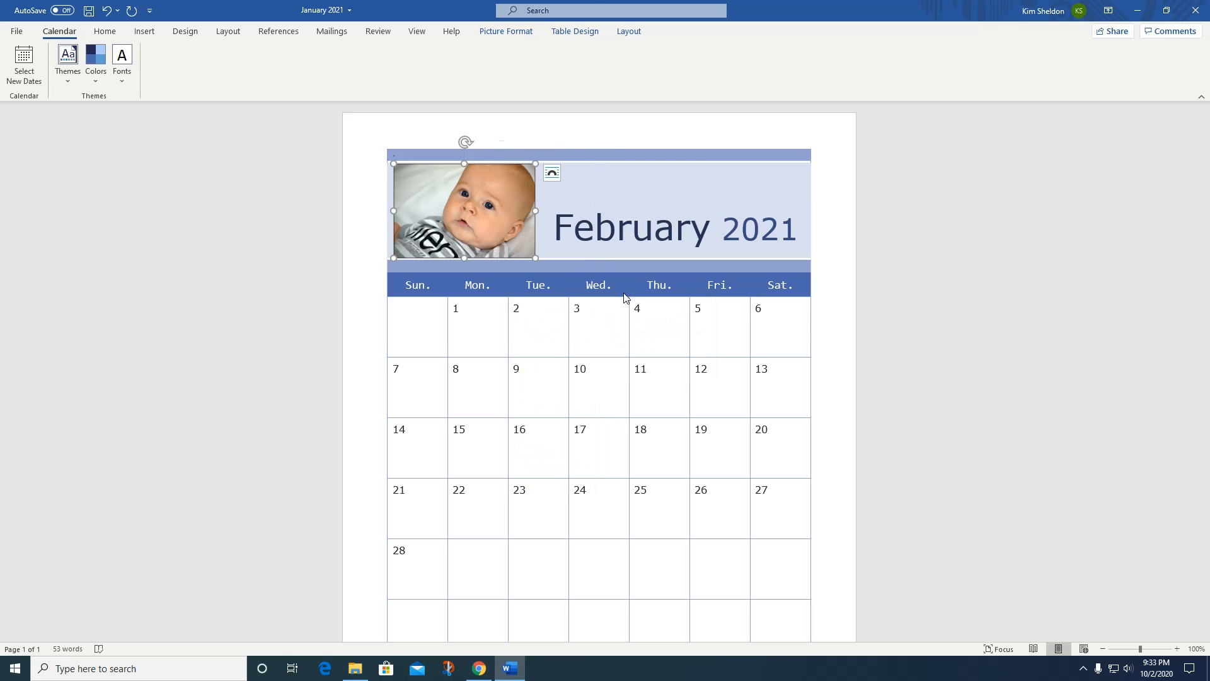
pyautogui.doubleClick(562, 112)
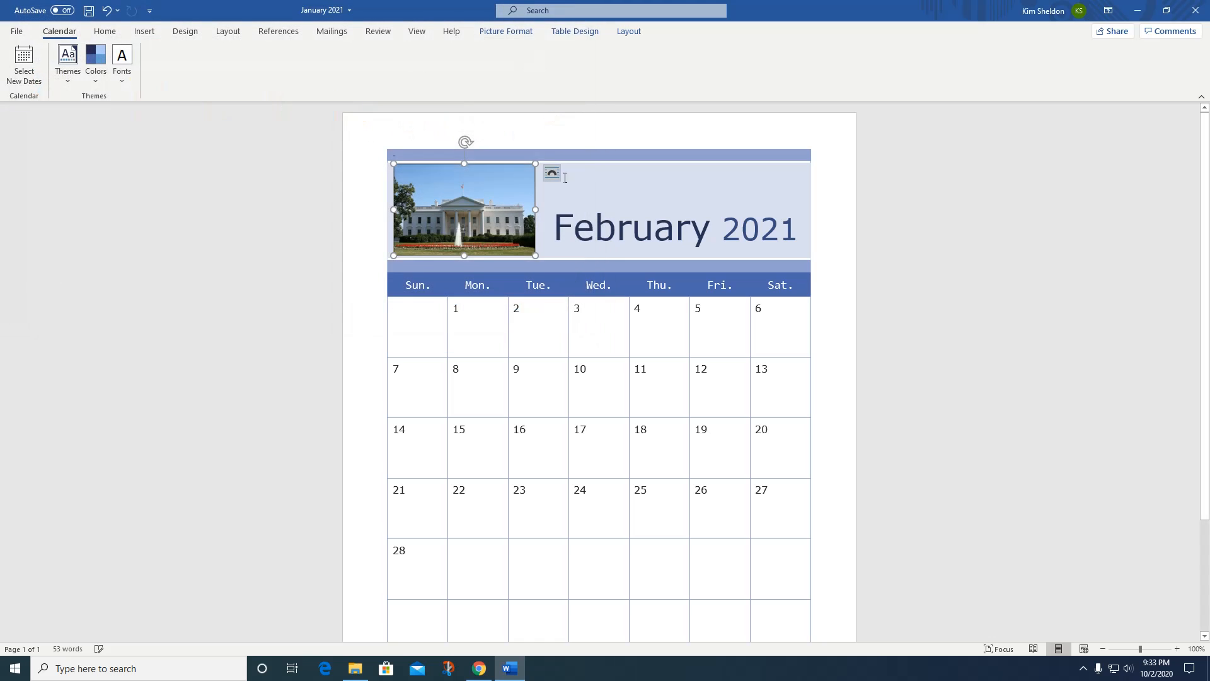
pyautogui.click(833, 175)
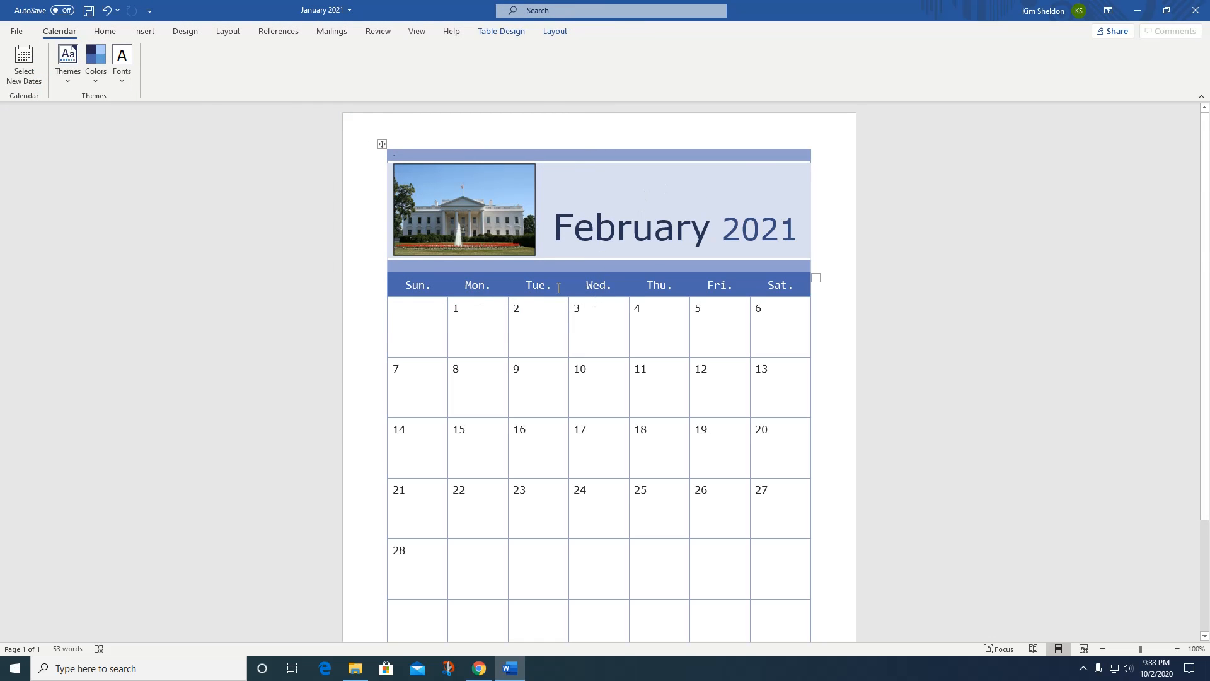
# Step: Enter "Valentines Day" in the February 14 cell
pyautogui.scroll(-1, 558, 288)
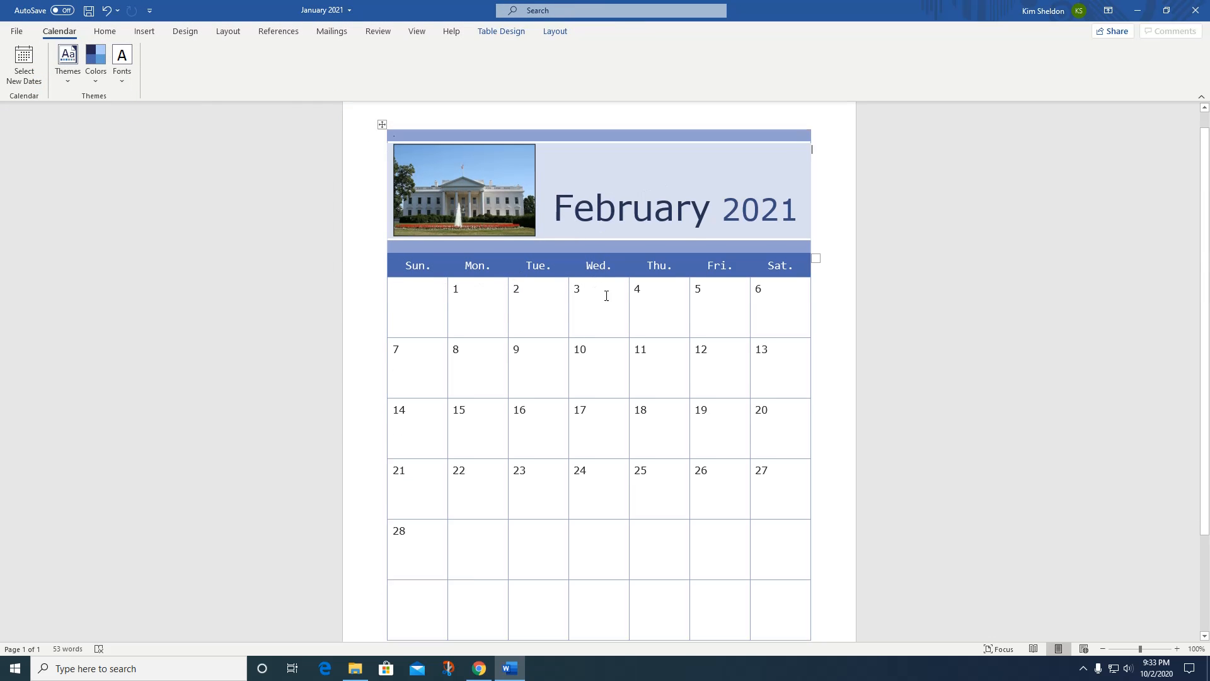
pyautogui.click(414, 417)
pyautogui.write('Vale')
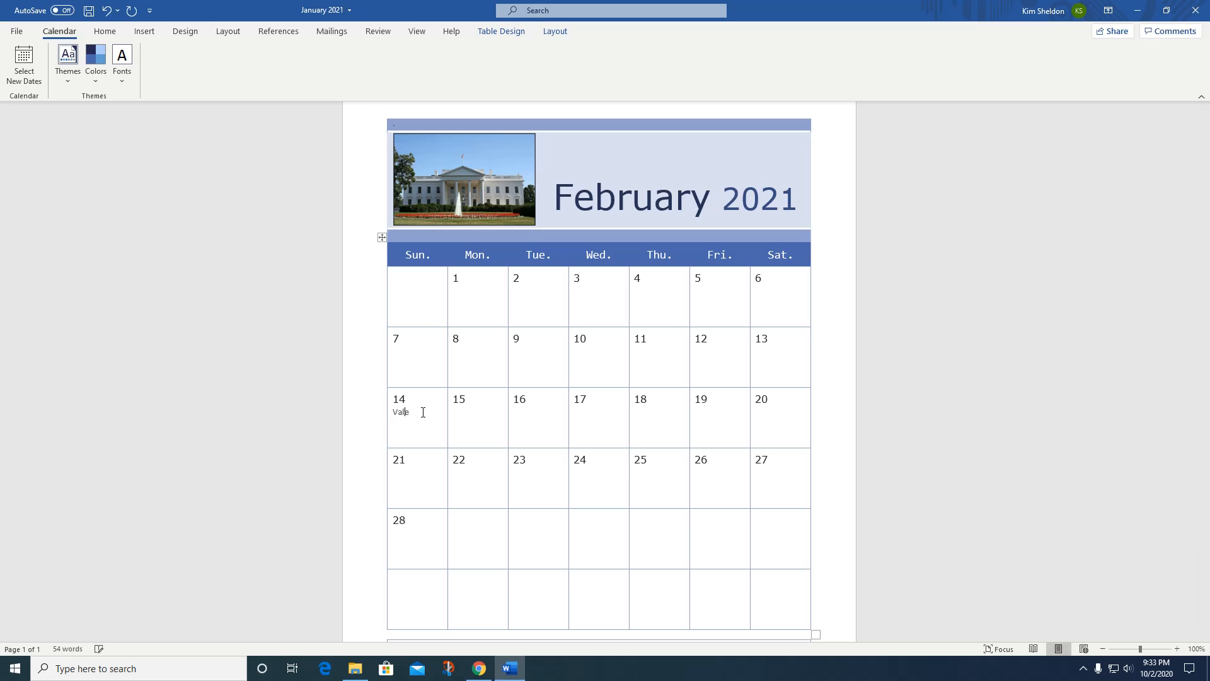
pyautogui.write('ntines day')
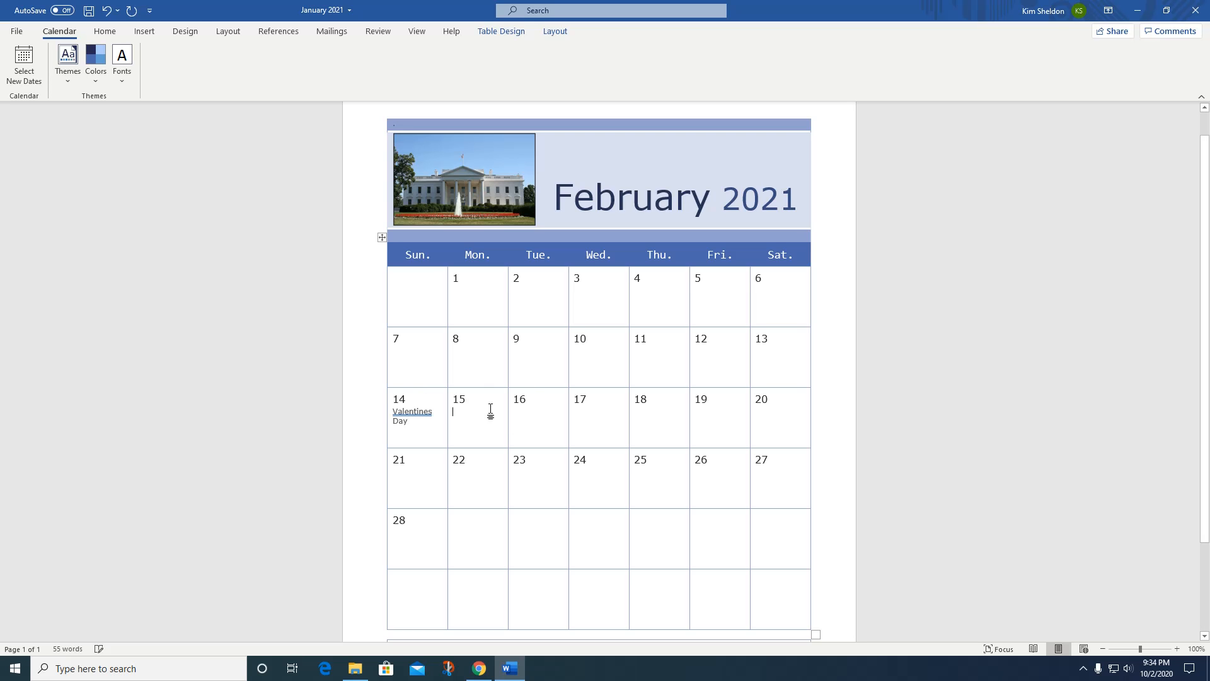
# Step: Enter "Presidents Day" in the February 15 cell and a birthday note with the person's first name in the February 4 cell
pyautogui.click(491, 410)
pyautogui.write('President')
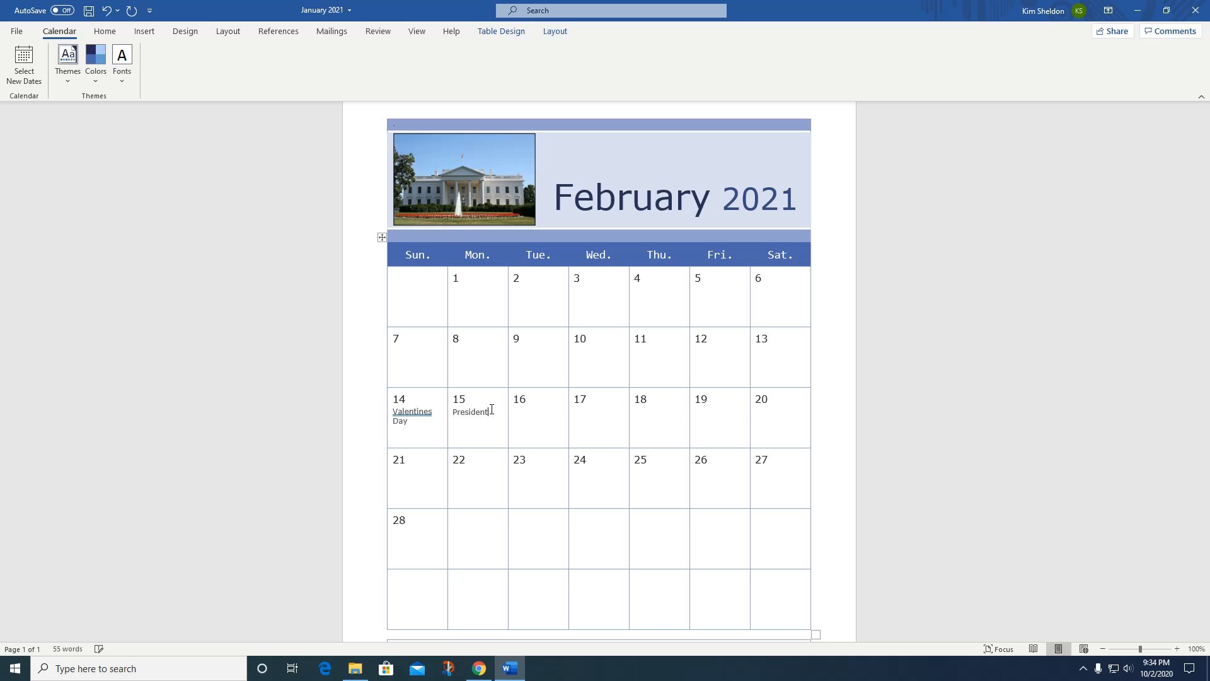
pyautogui.write('s Day')
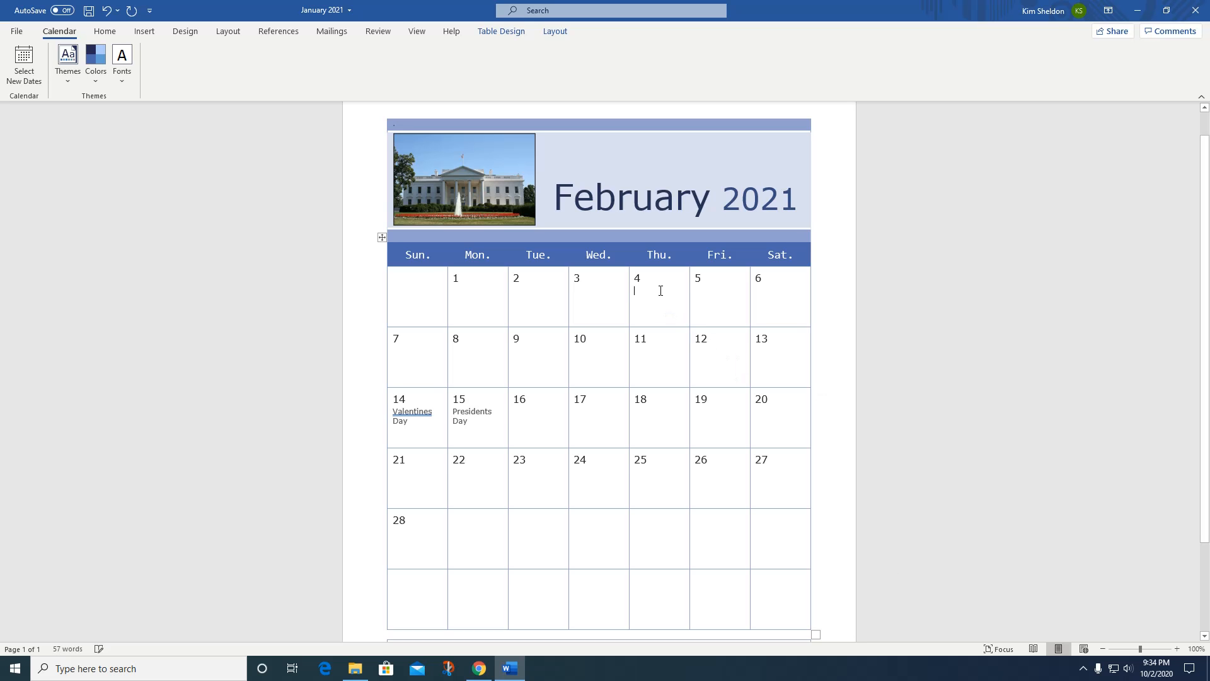
pyautogui.write('E')
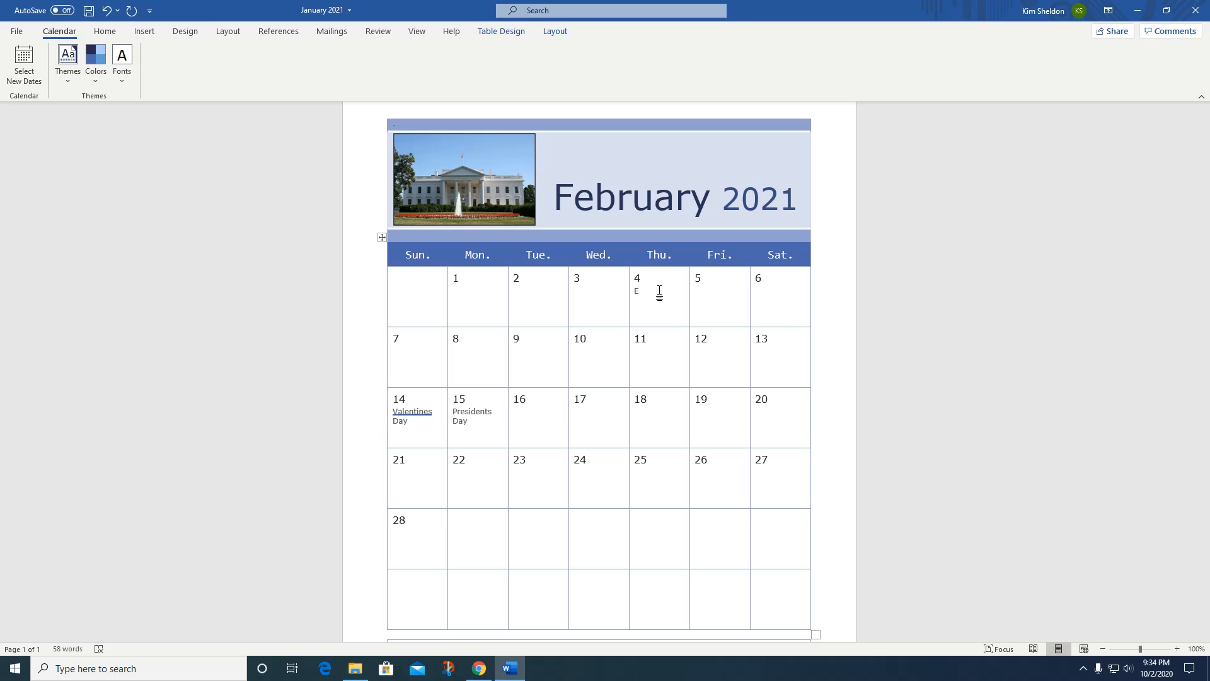
pyautogui.write("dna's Birthday")
# Step: Replace the message in the Notes box with "Hi Grandpa, We love you! And miss you!"
pyautogui.scroll(-2, 787, 428)
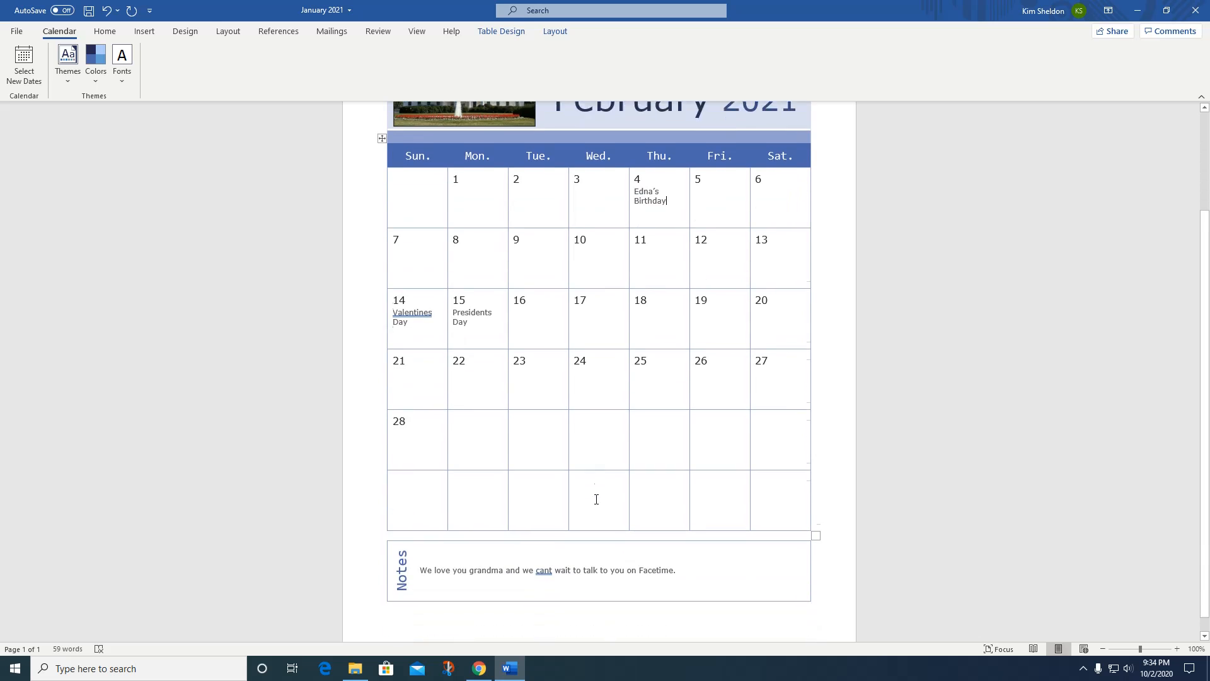
pyautogui.moveTo(721, 555); pyautogui.dragTo(421, 557)
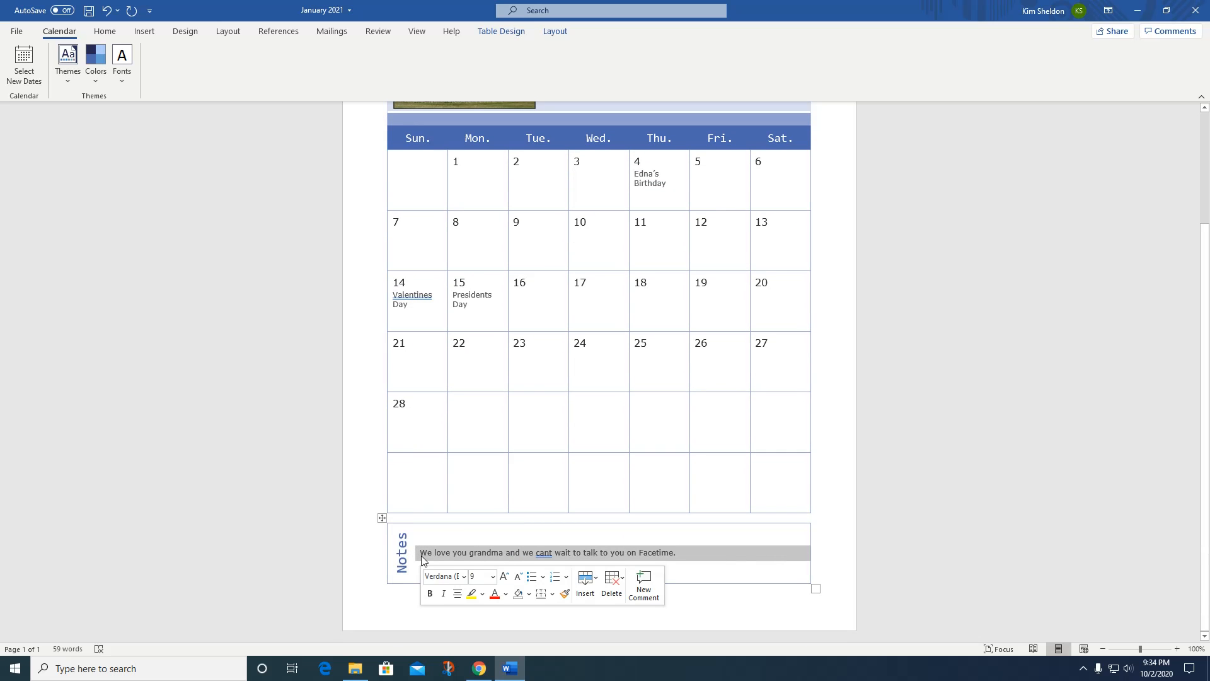
pyautogui.write('Tell Grandpa')
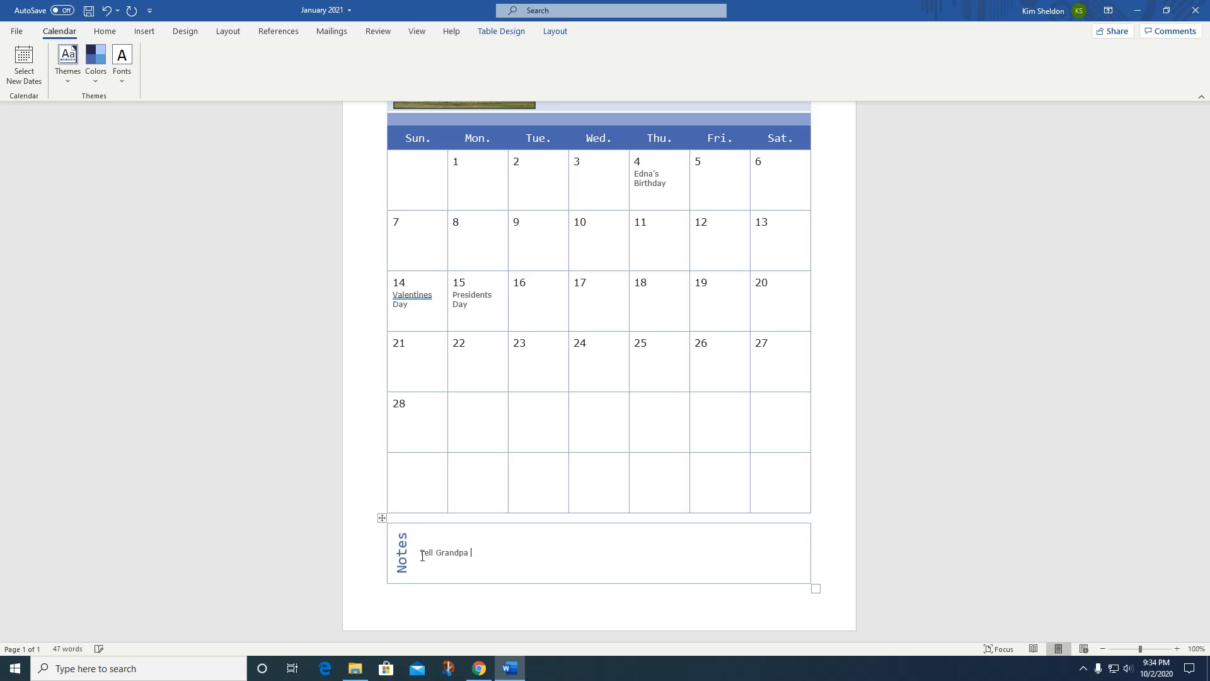
pyautogui.press('BackSpace')
pyautogui.press('BackSpace')
pyautogui.press('BackSpace')
pyautogui.press('BackSpace')
pyautogui.press('BackSpace')
pyautogui.write('and')
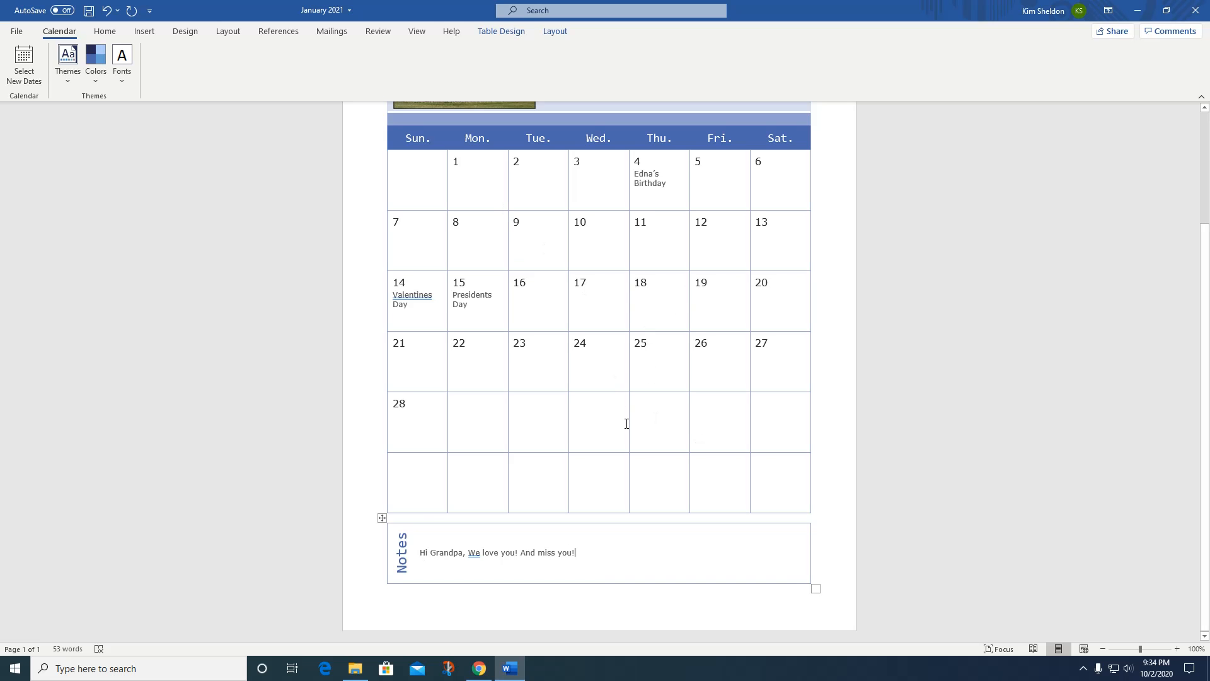
# Step: Enlarge the birthday note in the February 4 cell to 14 pt
pyautogui.scroll(3, 770, 270)
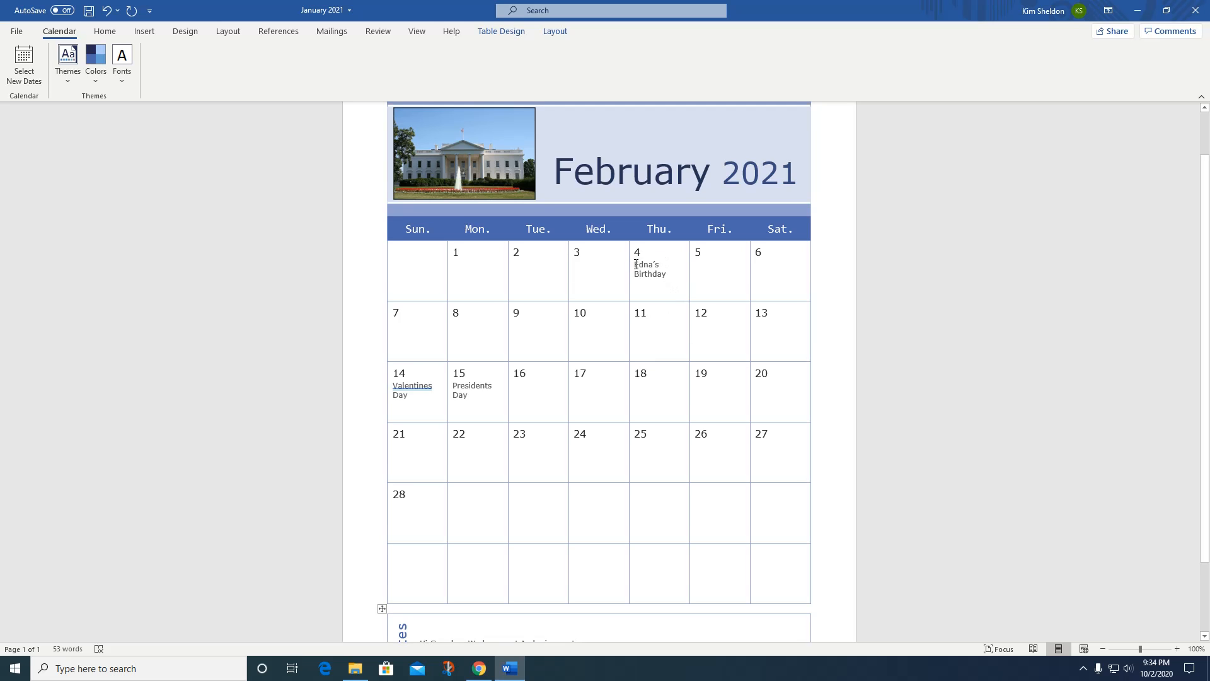
pyautogui.moveTo(636, 264); pyautogui.dragTo(667, 276)
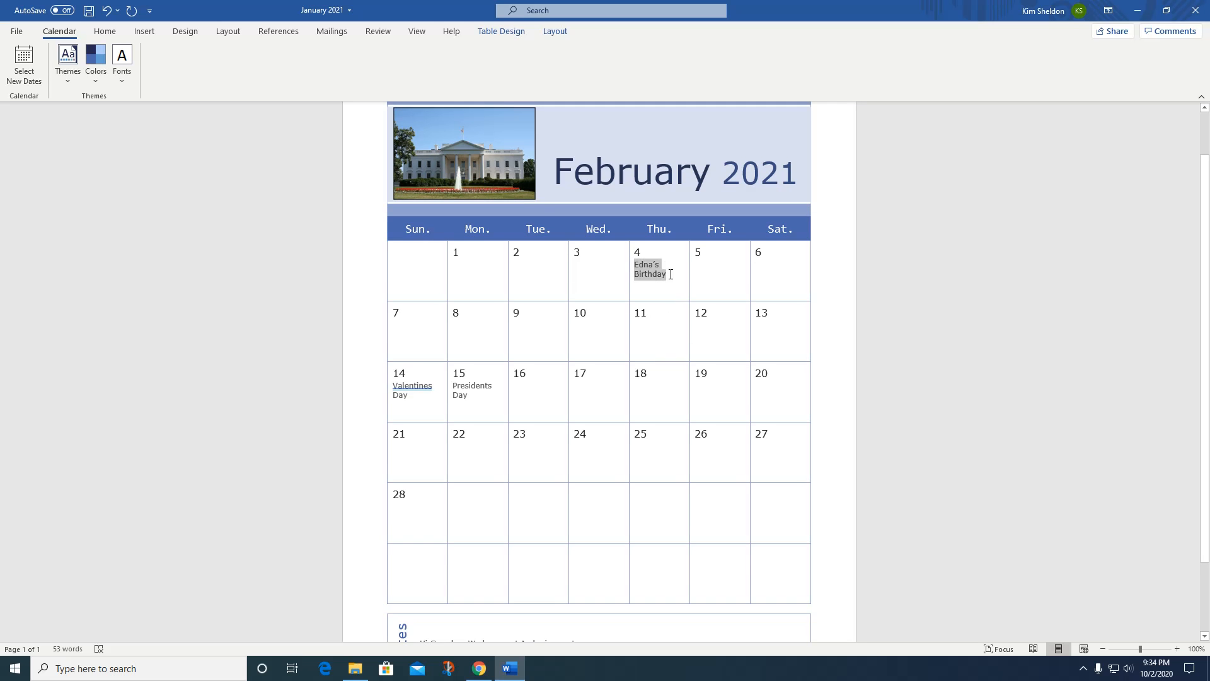
pyautogui.click(105, 33)
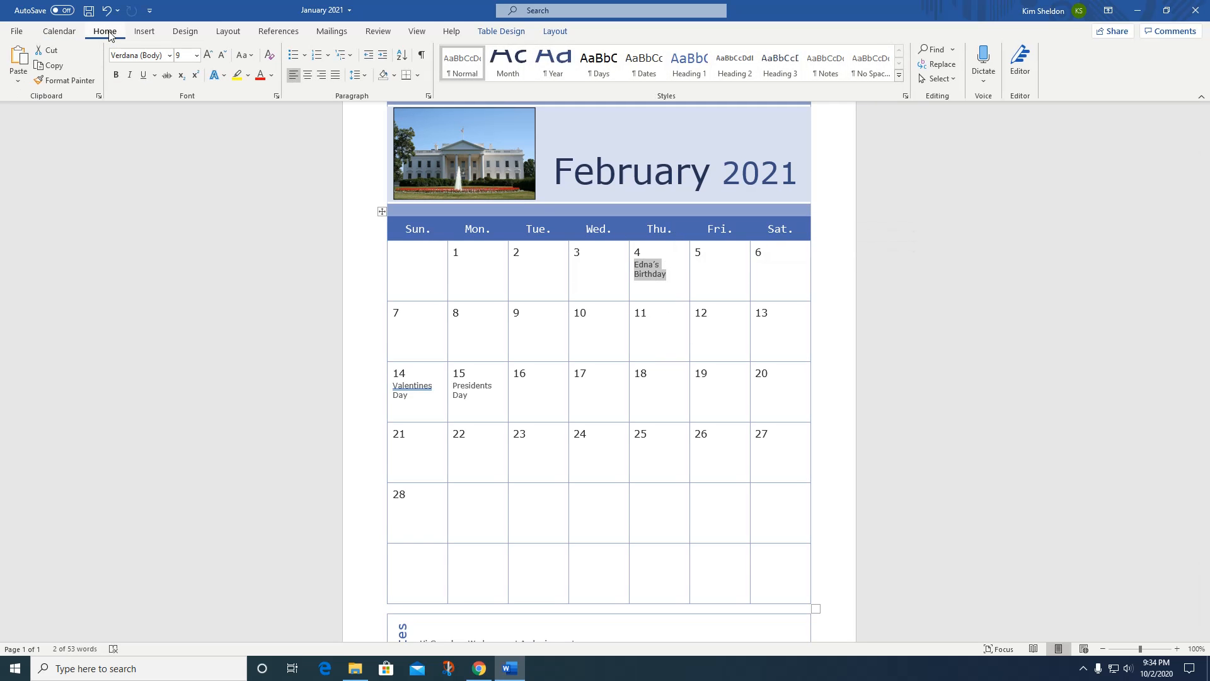
pyautogui.click(207, 57)
pyautogui.click(207, 57)
pyautogui.click(207, 56)
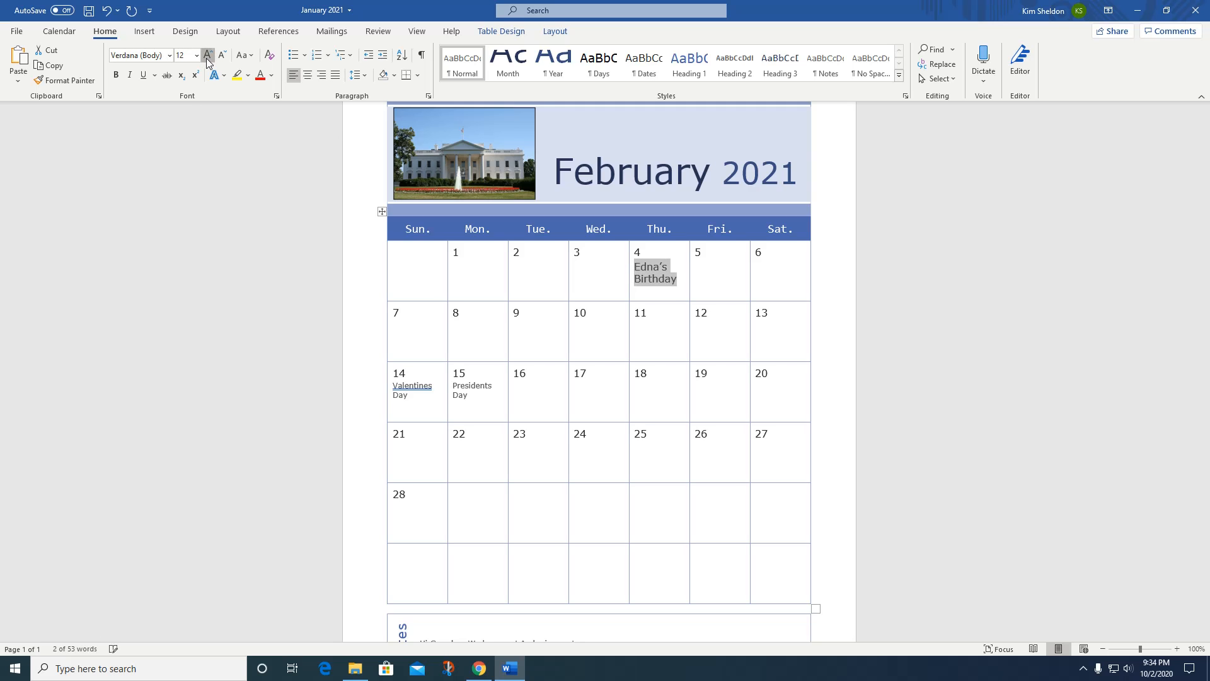
pyautogui.click(208, 56)
pyautogui.click(197, 57)
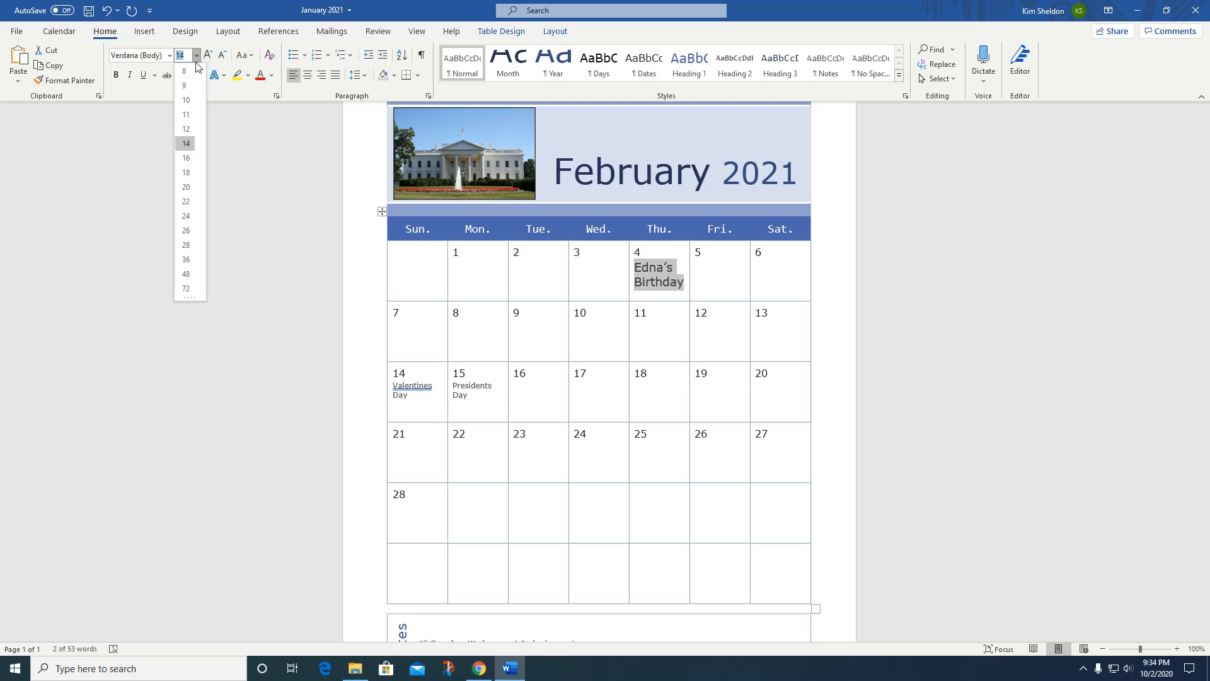
pyautogui.click(197, 57)
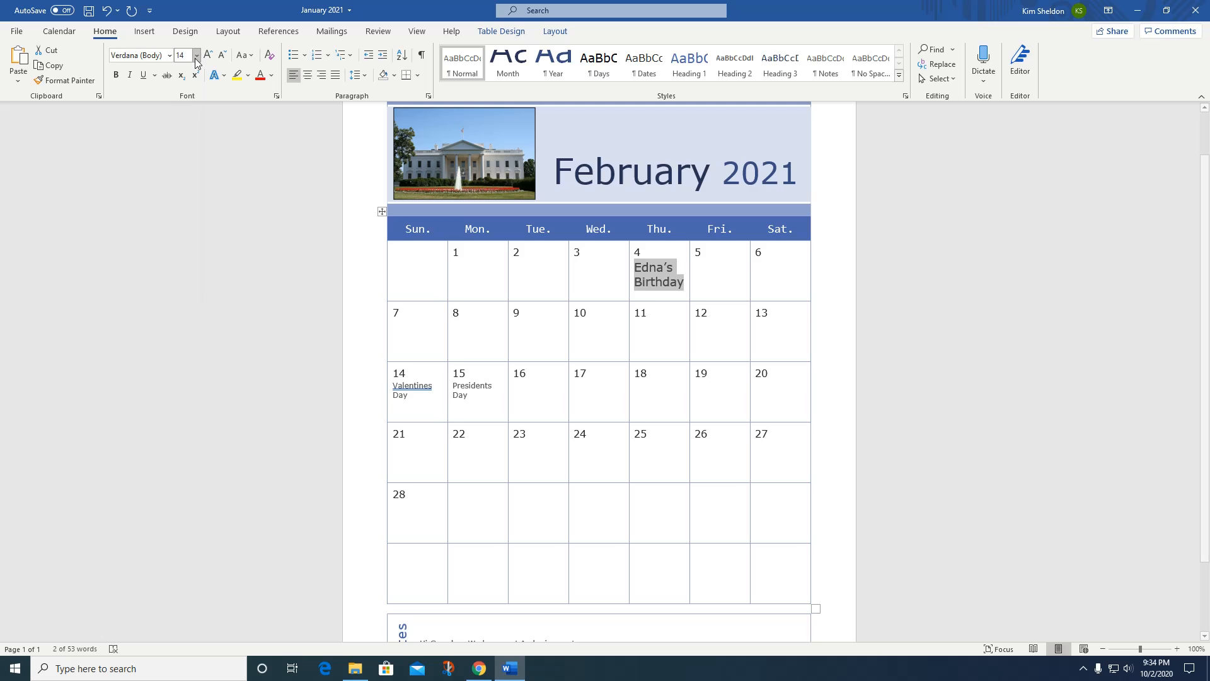
# Step: Make the birthday note in the February 4 cell bold and recolor it with a purplish-blue theme color
pyautogui.click(116, 75)
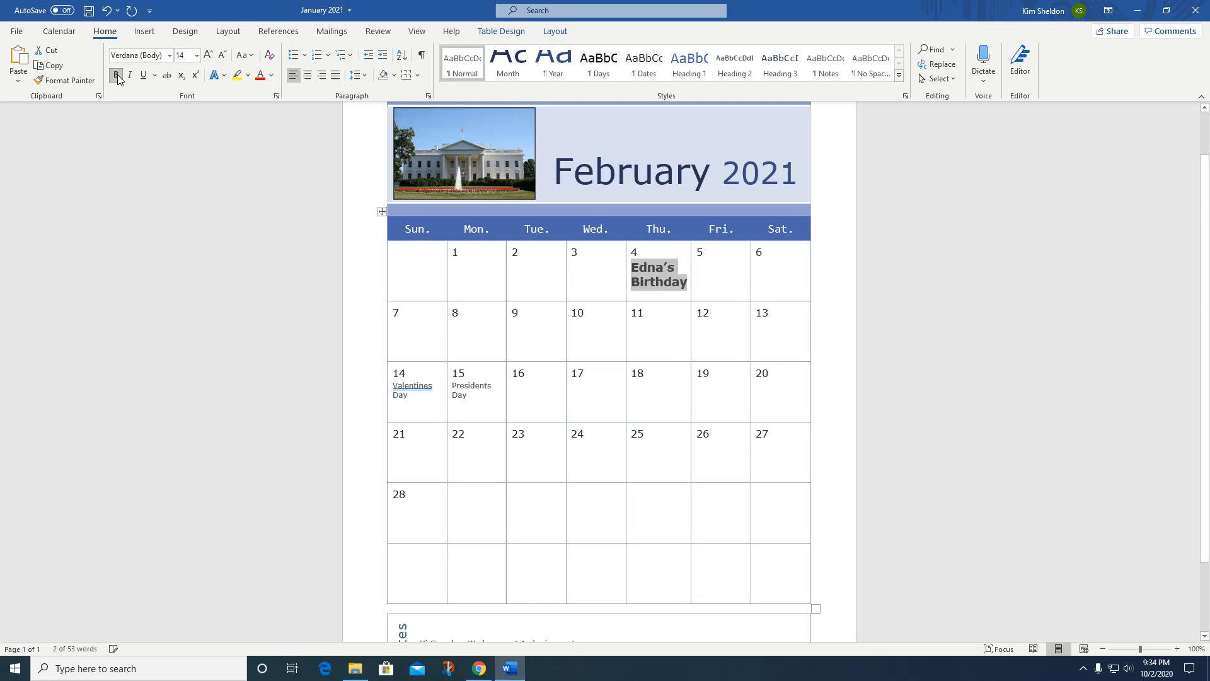
pyautogui.click(272, 76)
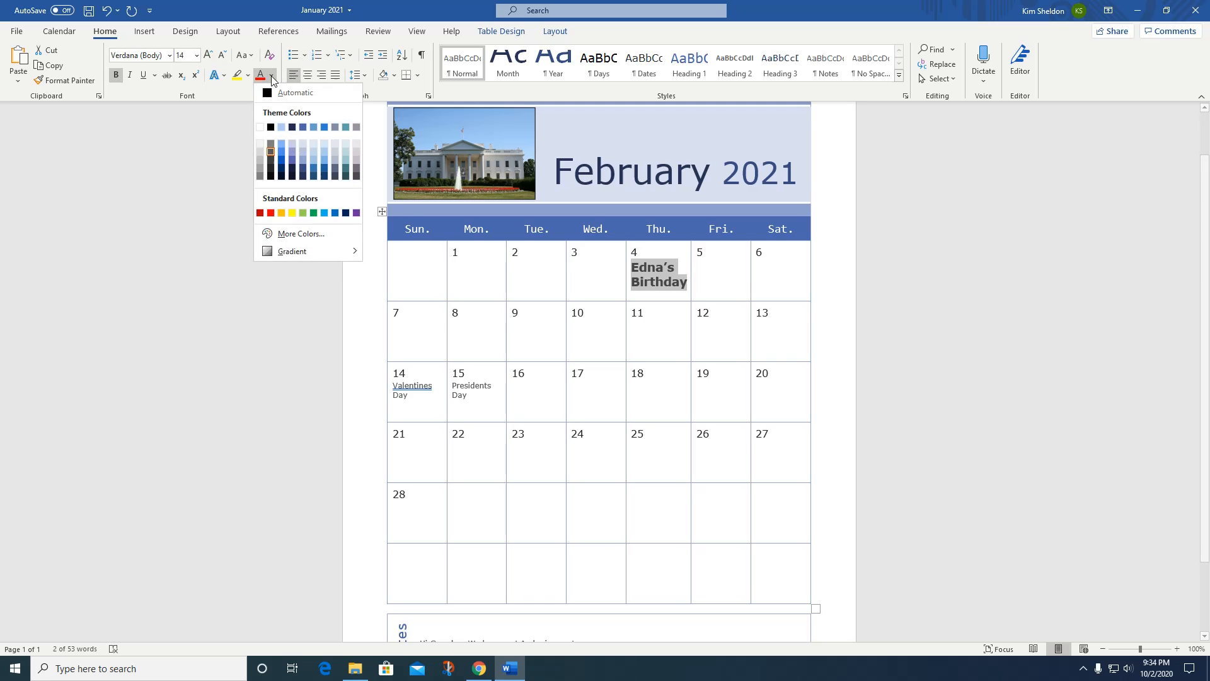
pyautogui.click(294, 169)
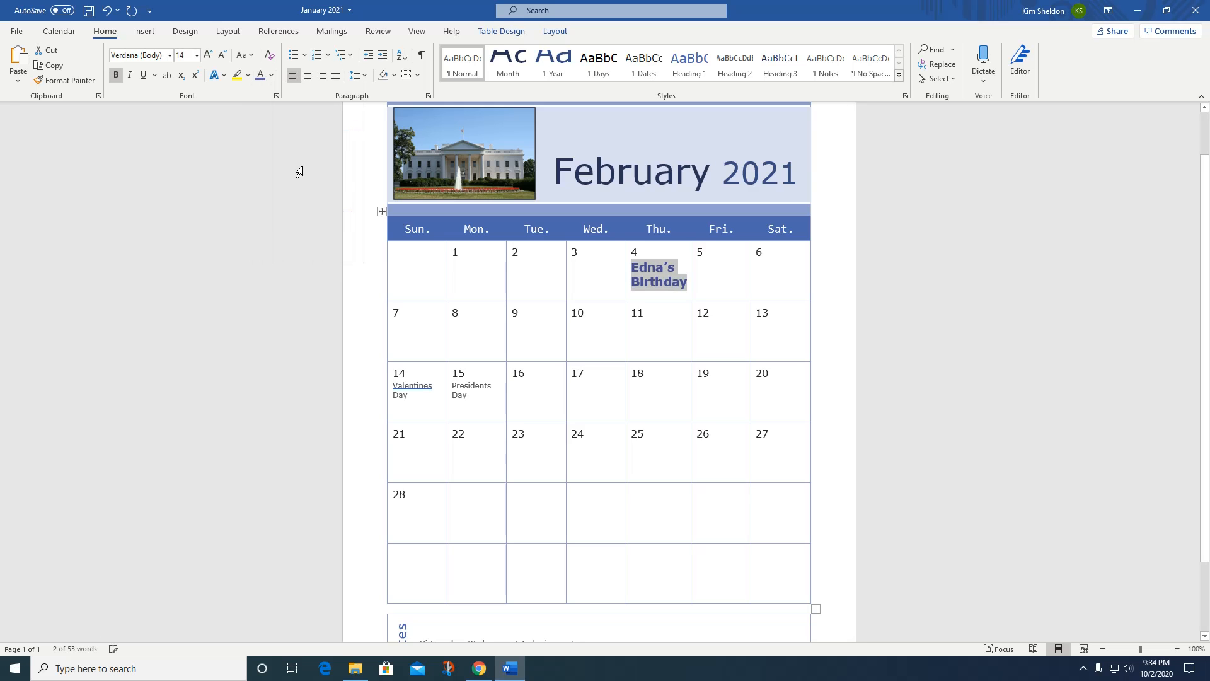
pyautogui.click(793, 329)
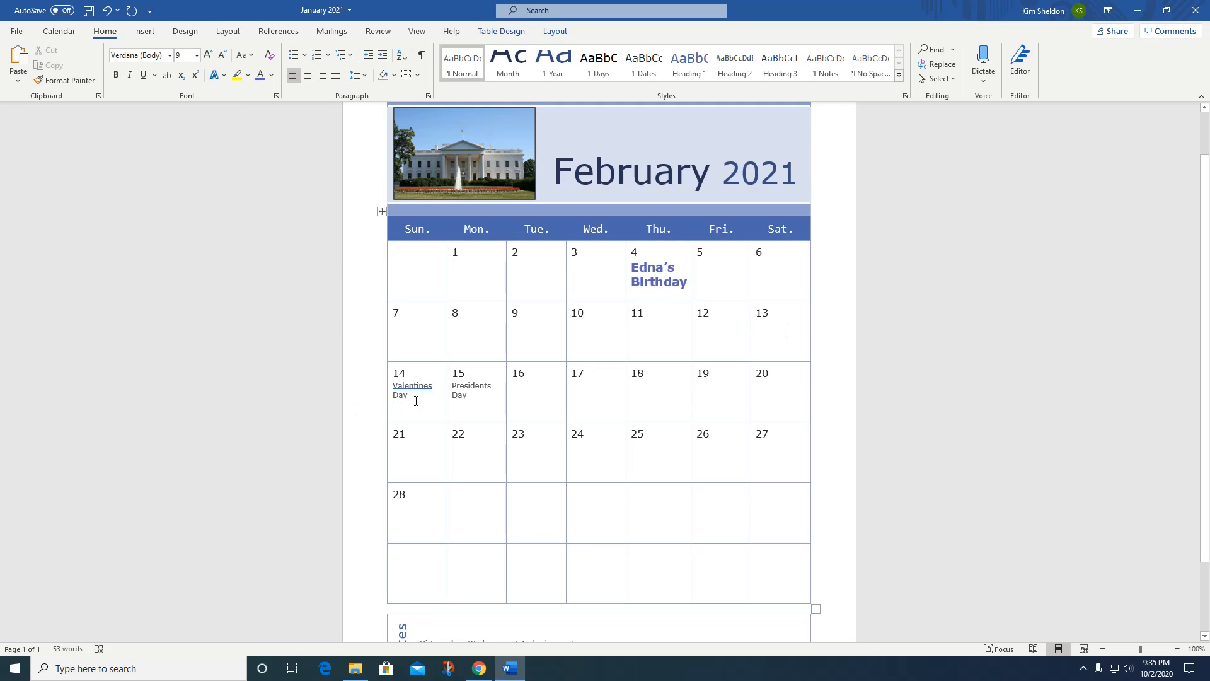
# Step: Format the "Valentines Day" text in the February 14 cell as red, 12 pt and bold
pyautogui.moveTo(408, 396); pyautogui.dragTo(392, 385)
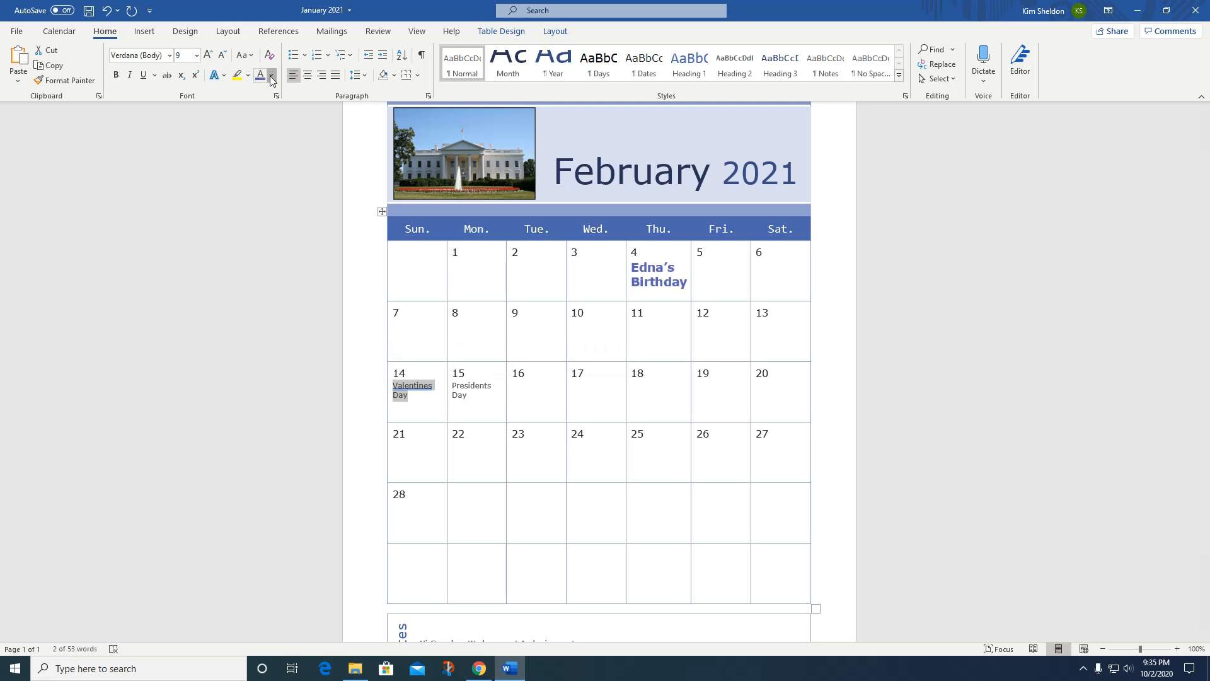
pyautogui.click(271, 75)
pyautogui.click(272, 212)
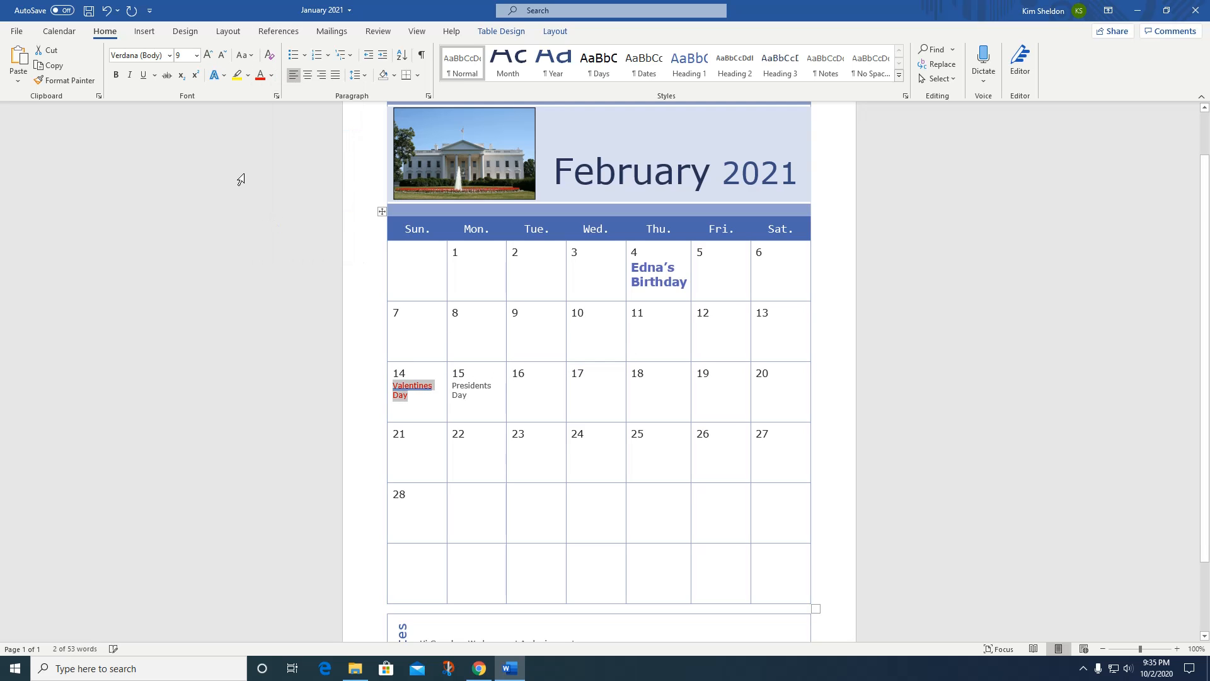
pyautogui.click(208, 56)
pyautogui.click(207, 56)
pyautogui.click(207, 55)
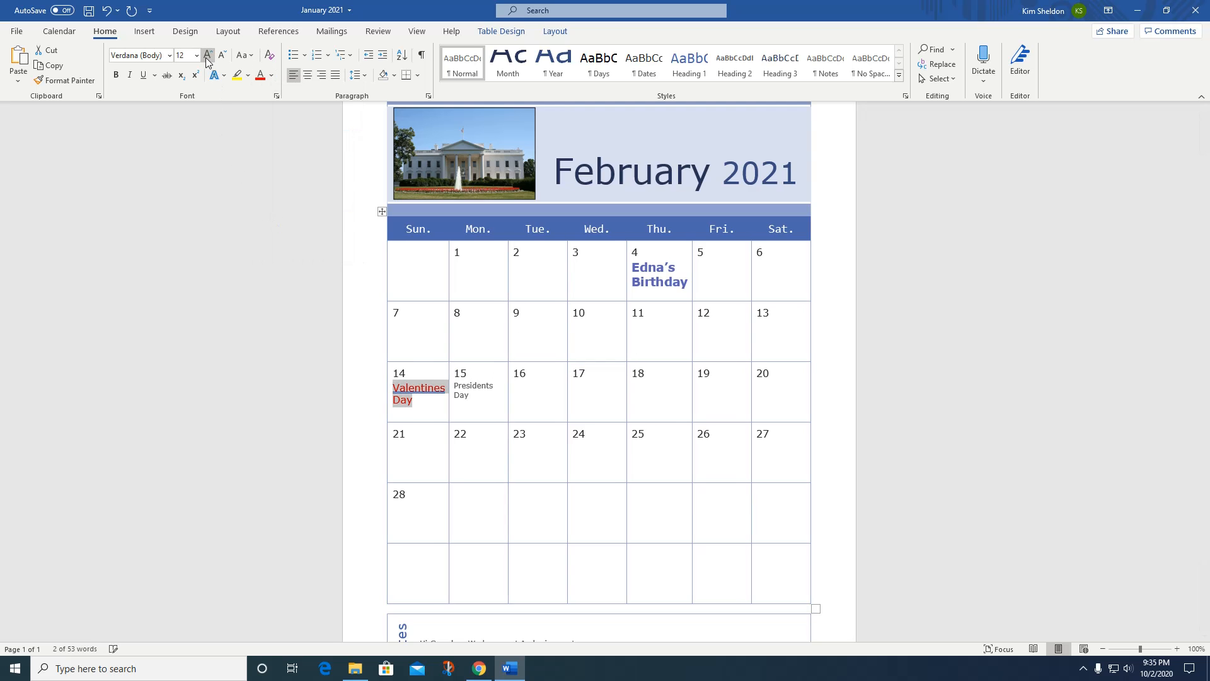
pyautogui.click(116, 75)
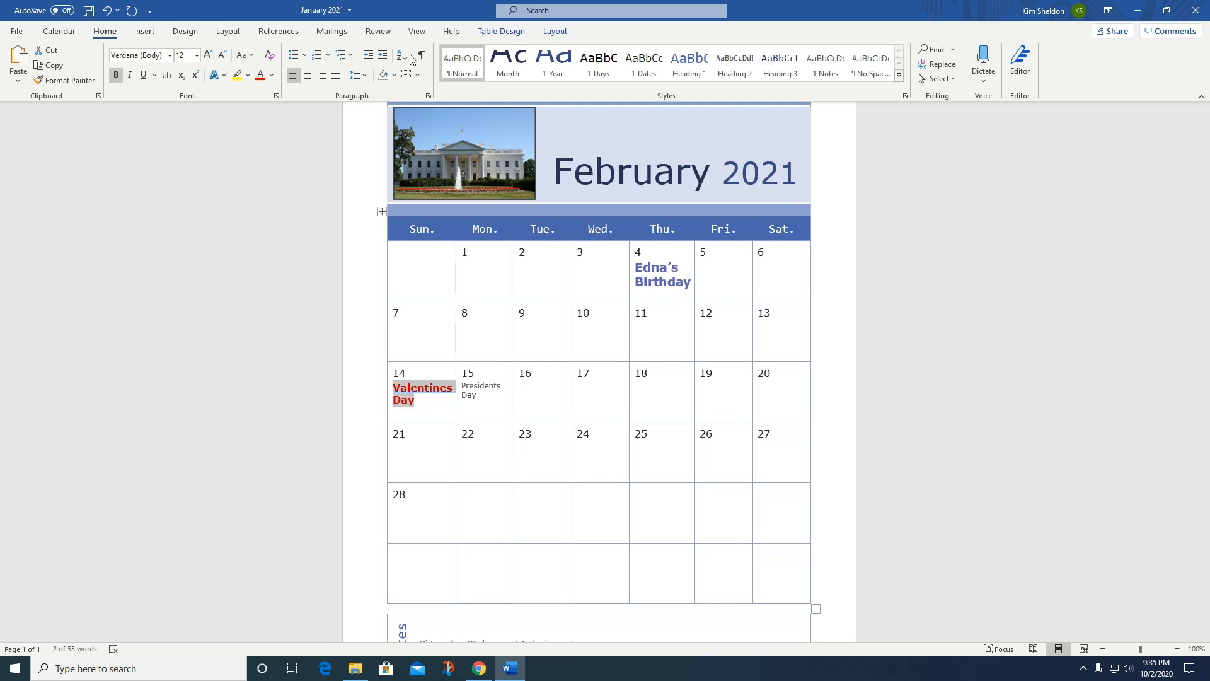
# Step: Replace the Valentines Day text in the February 14 cell with the solid heart icon, searching the icon library for "heart"
pyautogui.click(146, 31)
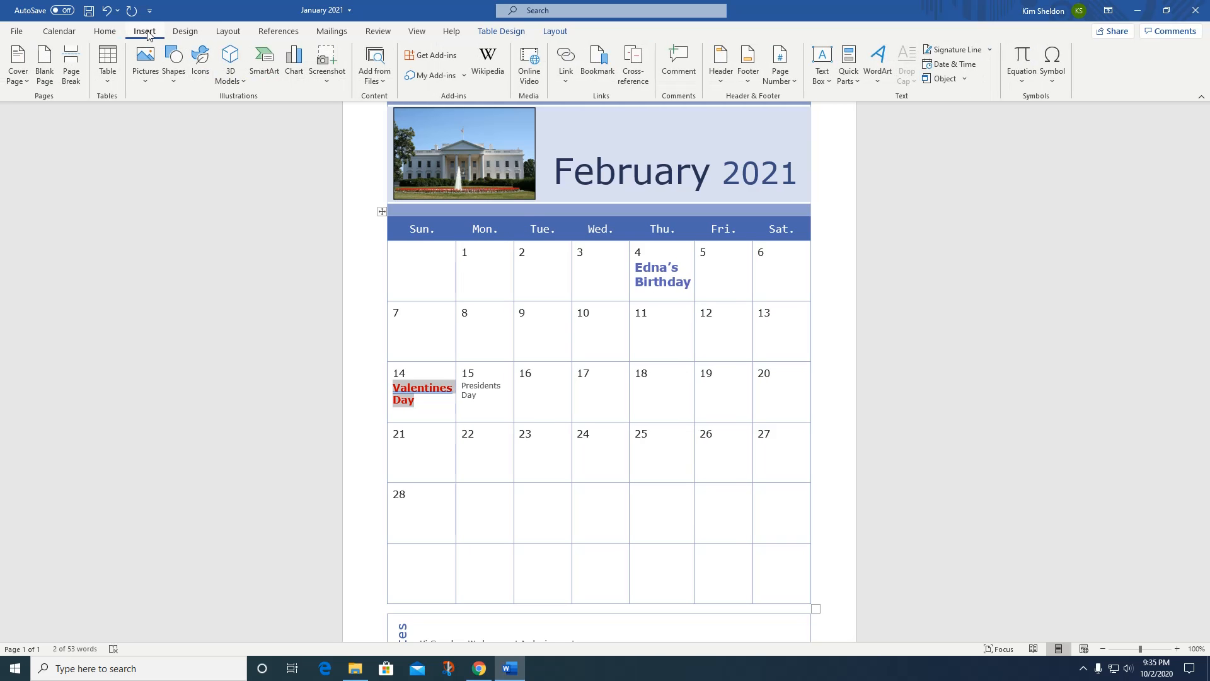
pyautogui.click(200, 60)
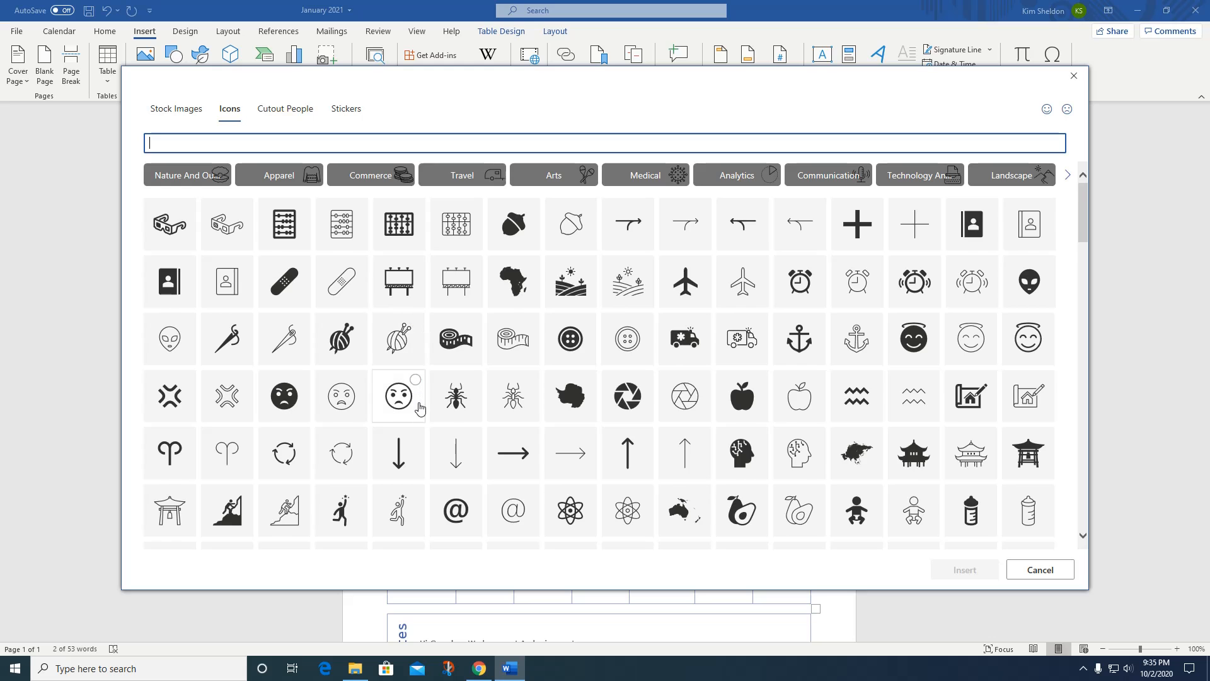
pyautogui.scroll(-1, 532, 406)
pyautogui.scroll(1, 543, 315)
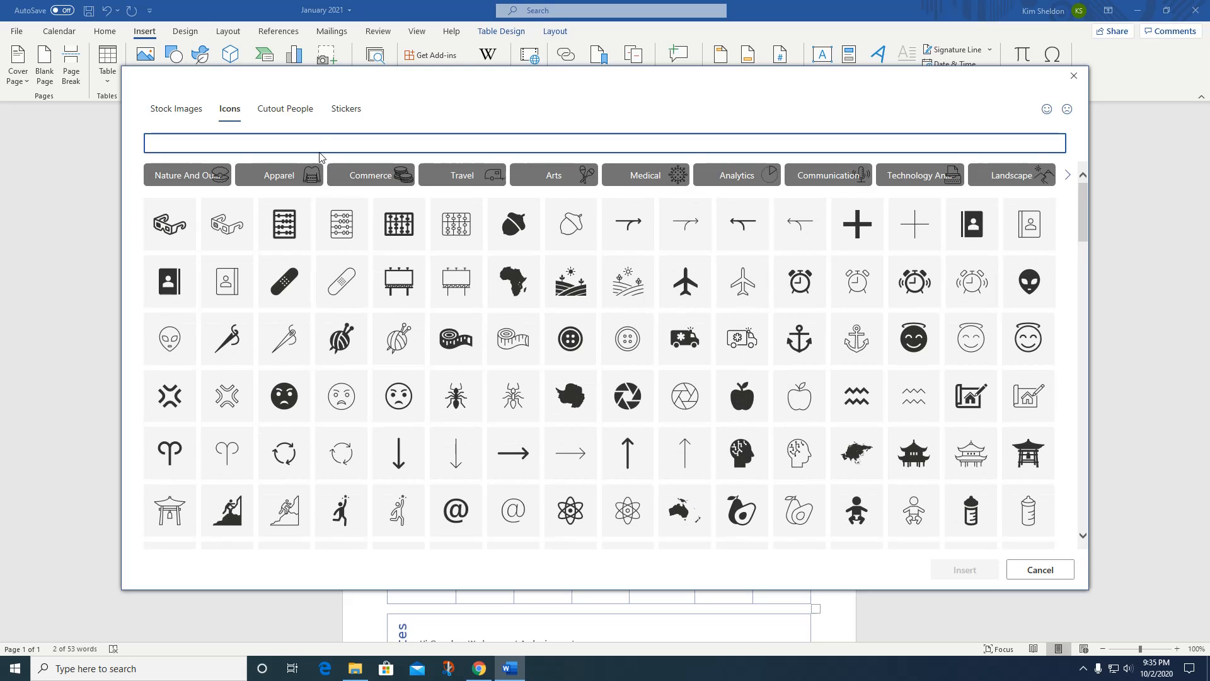
pyautogui.write('heart')
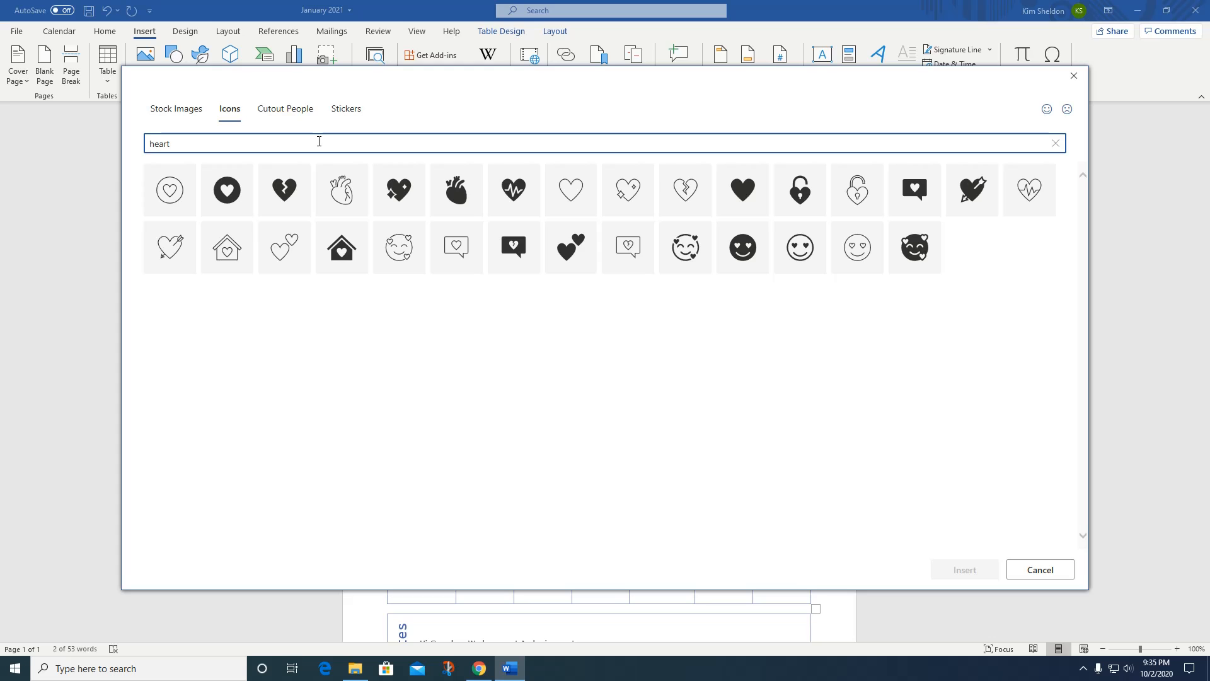
pyautogui.click(747, 193)
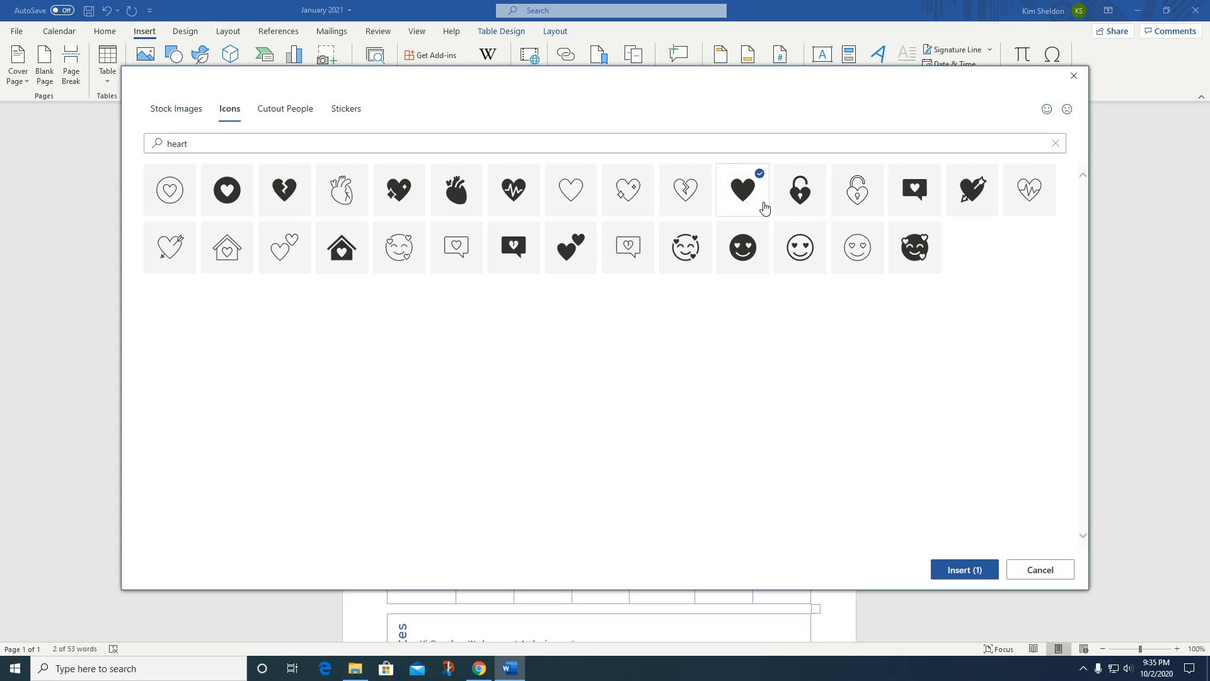
pyautogui.click(948, 572)
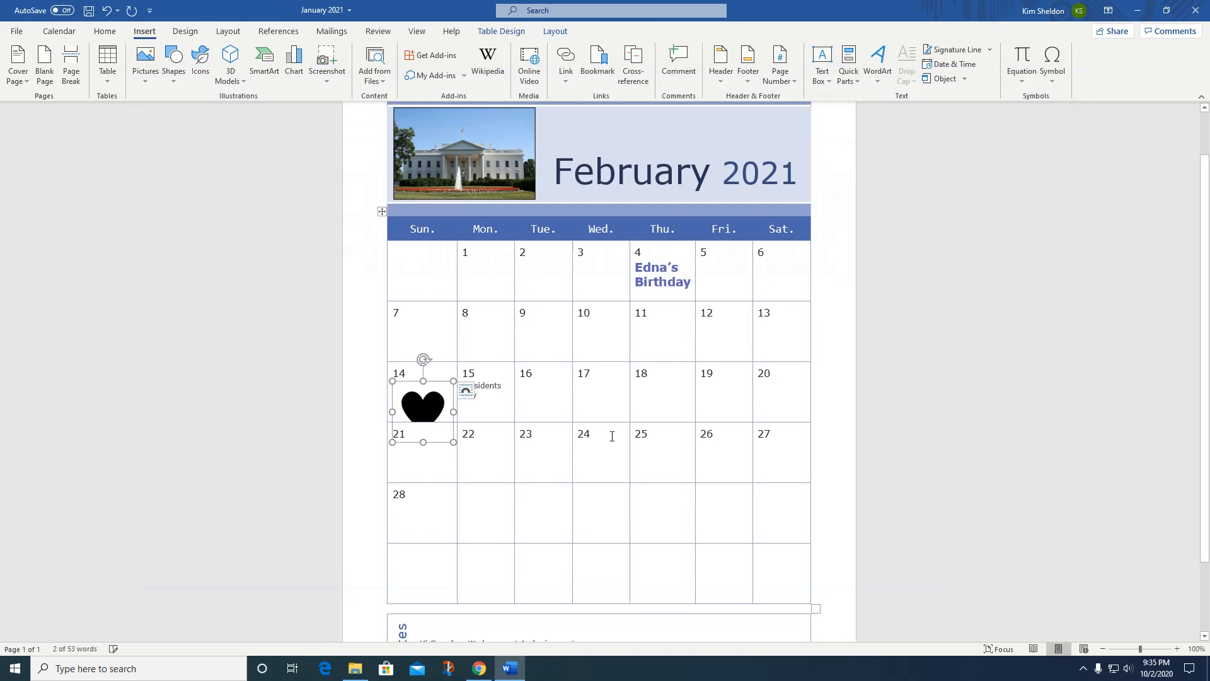
# Step: Shrink the heart icon to about 0.3" and set its text wrapping to Square
pyautogui.moveTo(453, 442); pyautogui.dragTo(422, 379)
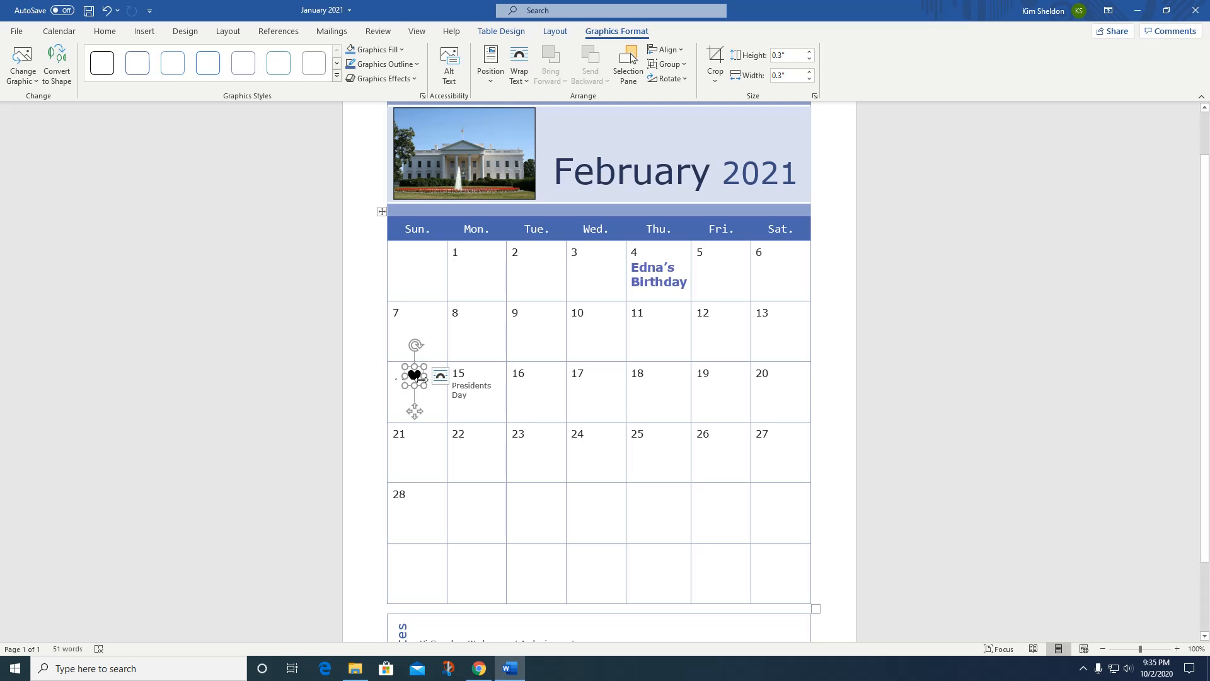
pyautogui.click(105, 11)
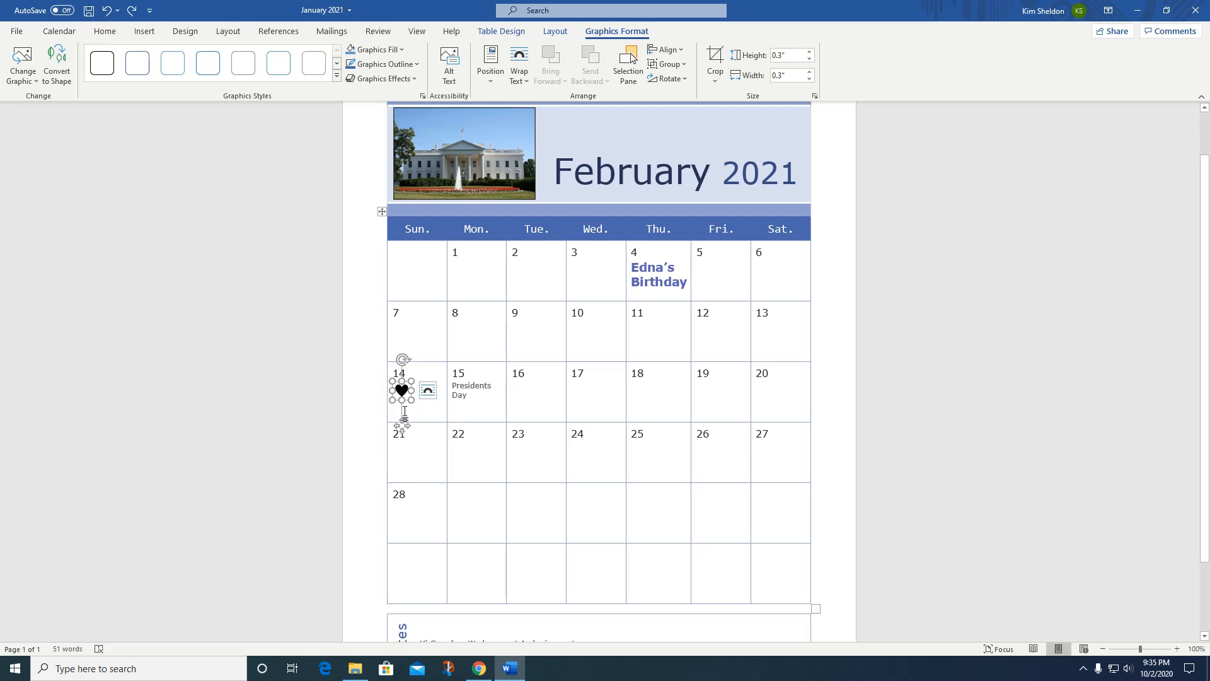
pyautogui.click(428, 393)
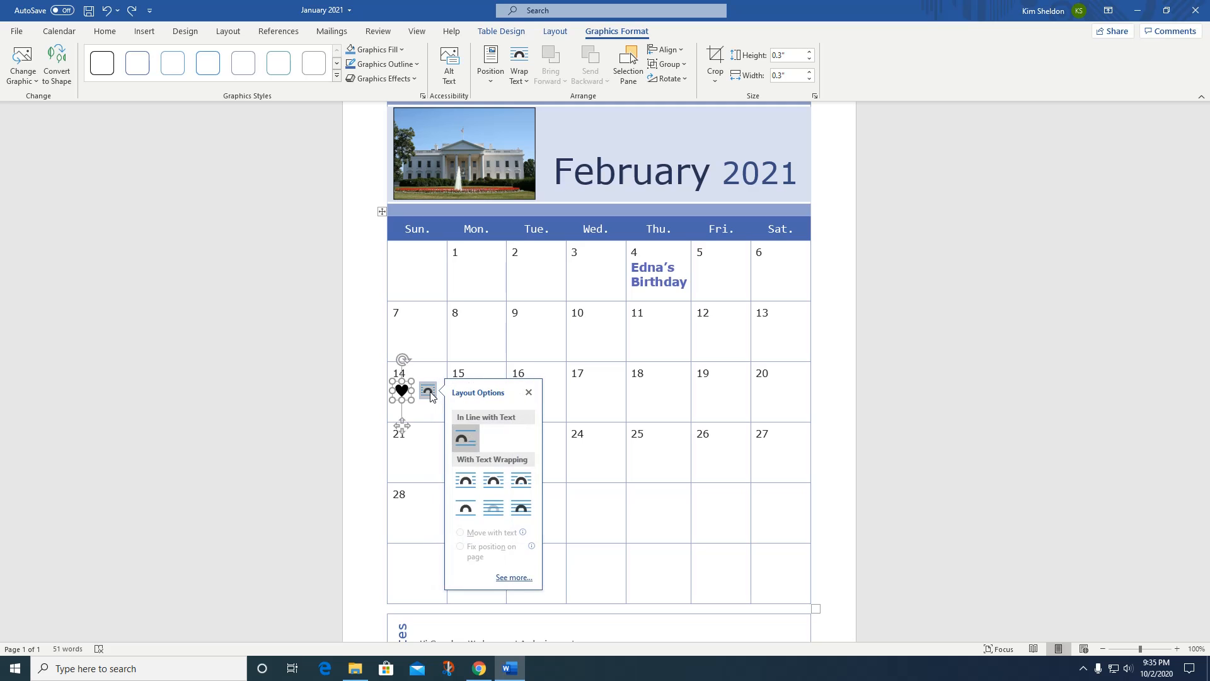
pyautogui.click(471, 482)
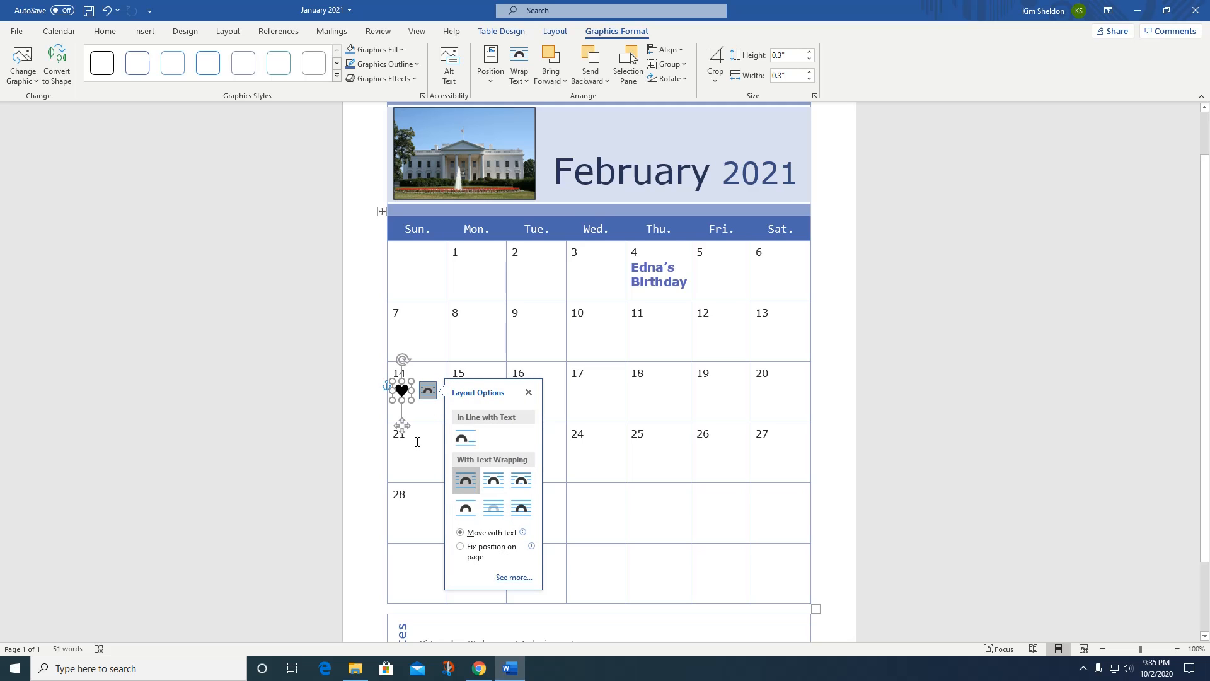
# Step: Reposition the heart icon below the date in the February 14 cell and enlarge it to about 0.76"
pyautogui.moveTo(404, 392); pyautogui.dragTo(362, 388)
pyautogui.click(417, 375)
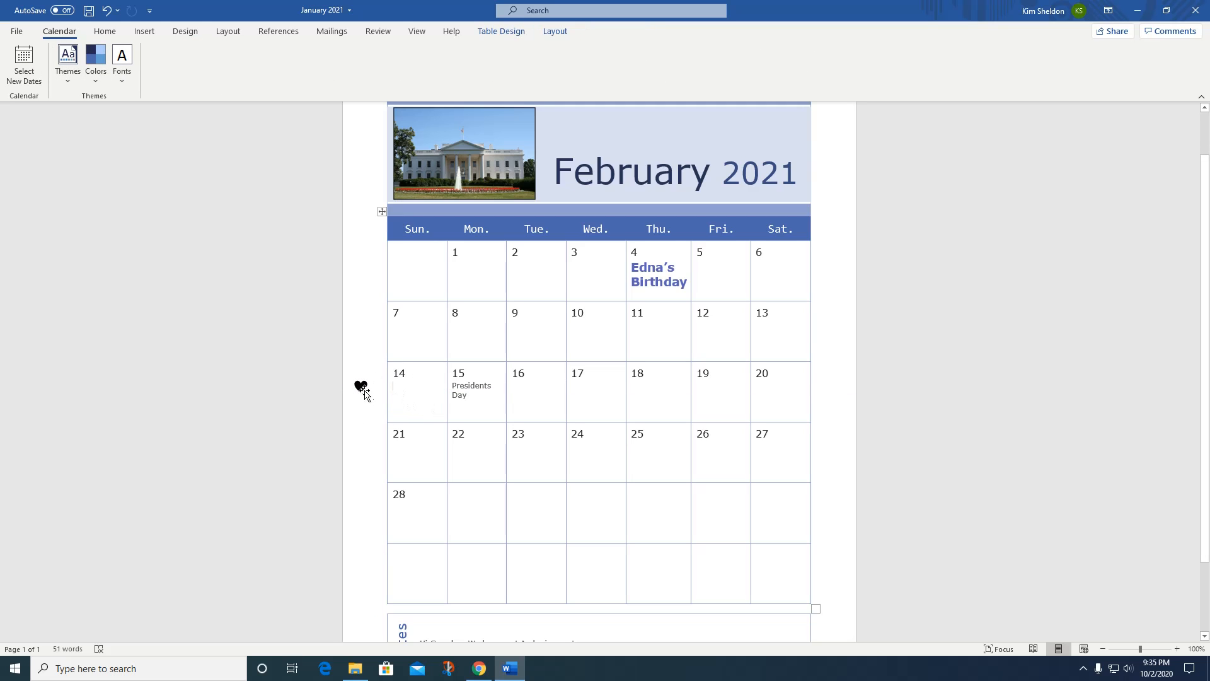
pyautogui.moveTo(360, 383); pyautogui.dragTo(441, 423)
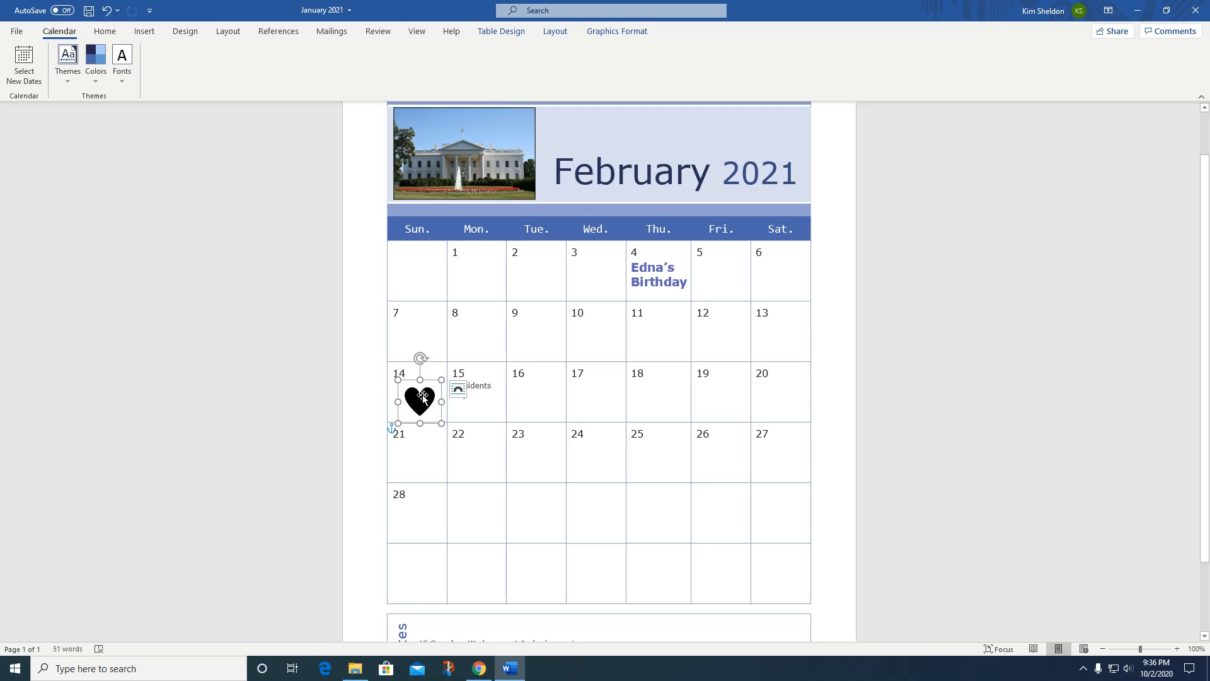
pyautogui.moveTo(398, 380); pyautogui.dragTo(396, 379)
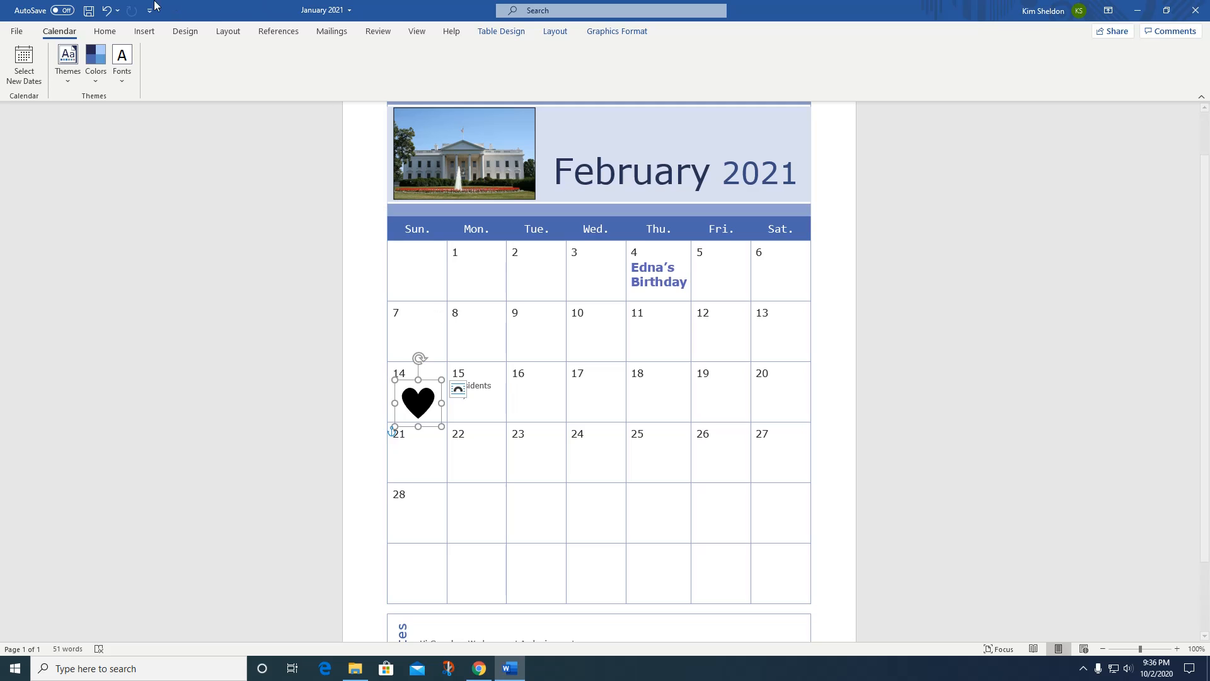
# Step: Fill the heart icon with the standard red color and deselect it
pyautogui.click(107, 33)
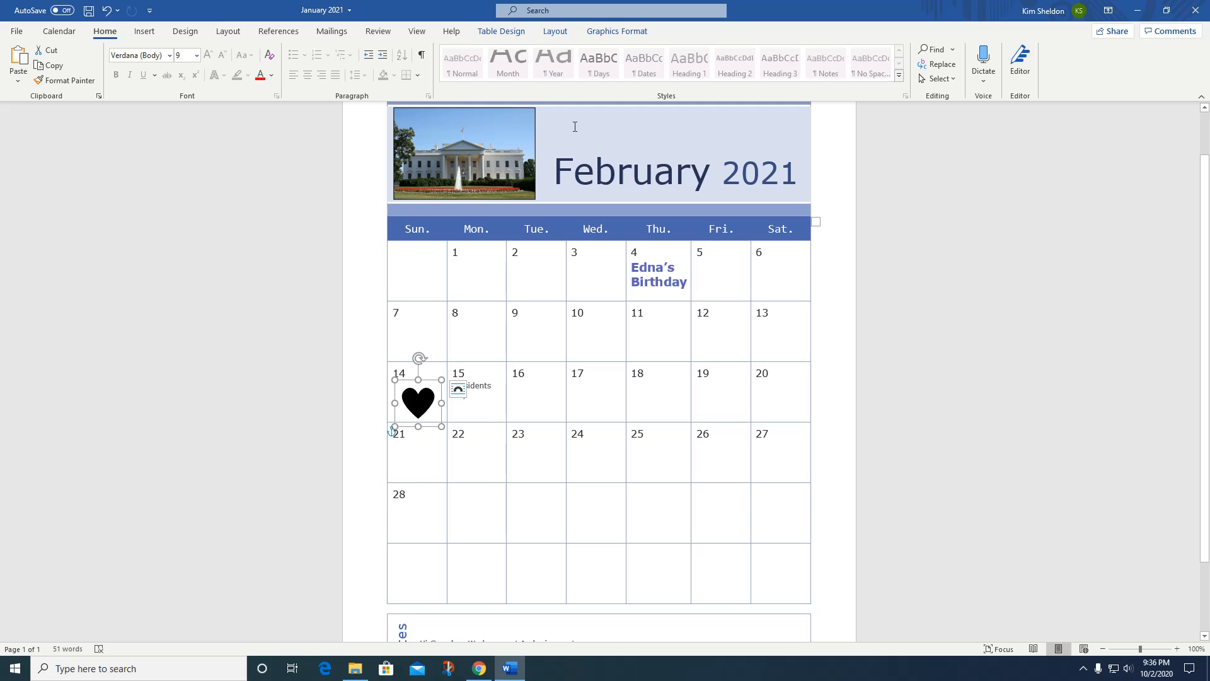
pyautogui.click(612, 33)
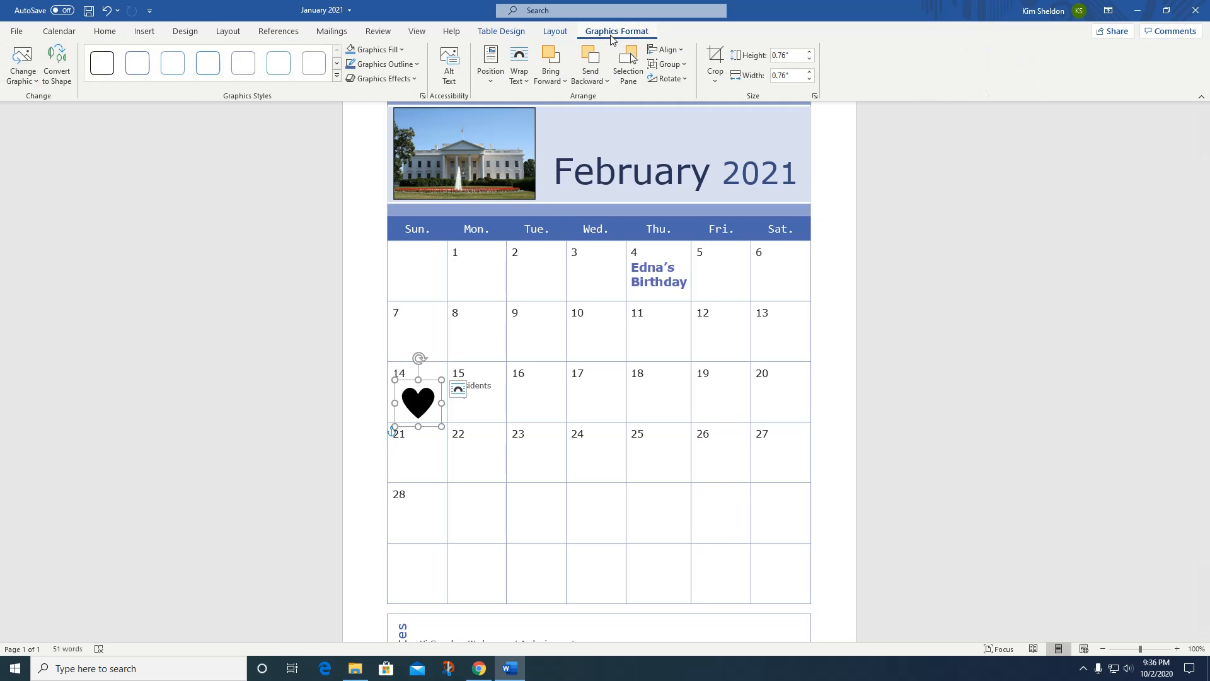
pyautogui.click(405, 51)
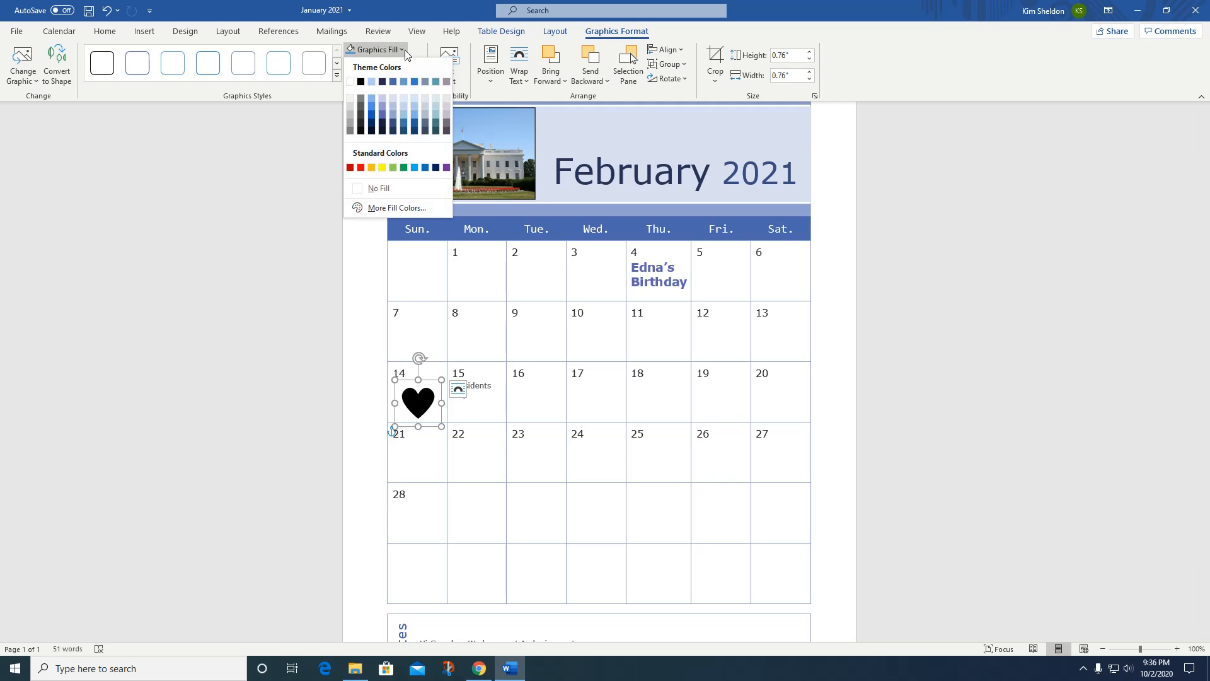
pyautogui.click(361, 168)
pyautogui.click(1051, 350)
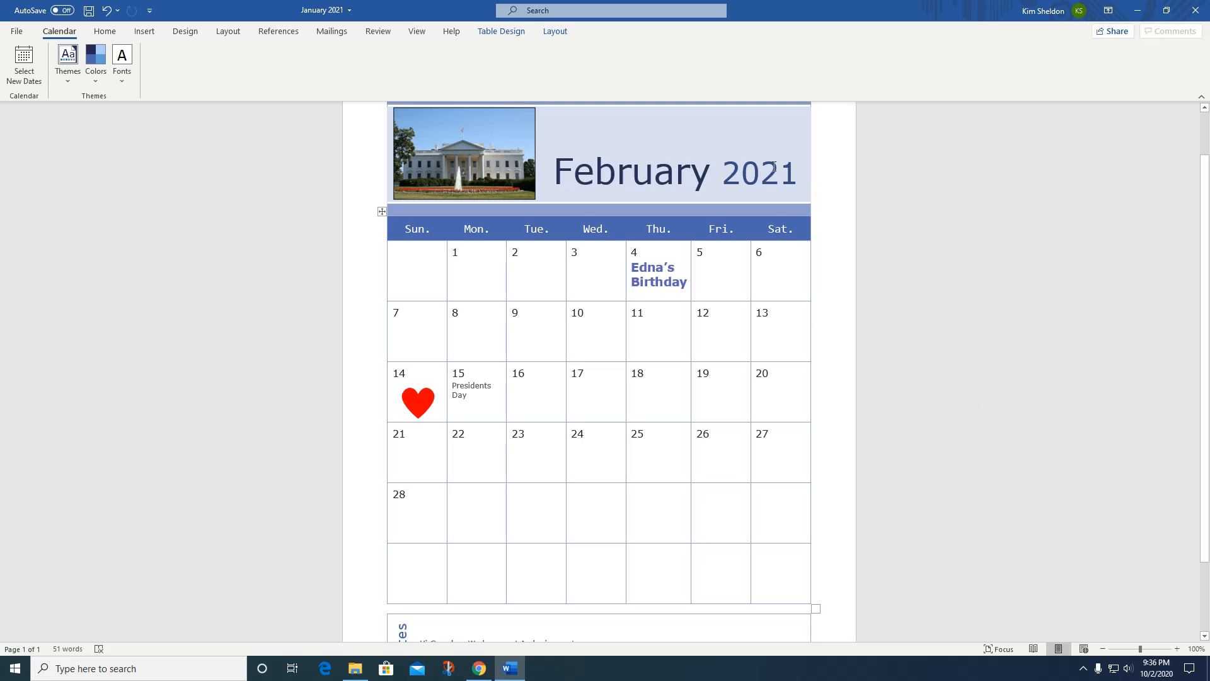
# Step: Save the February calendar to the Desktop as a new Word document named "Feb2021"
pyautogui.scroll(2, 975, 313)
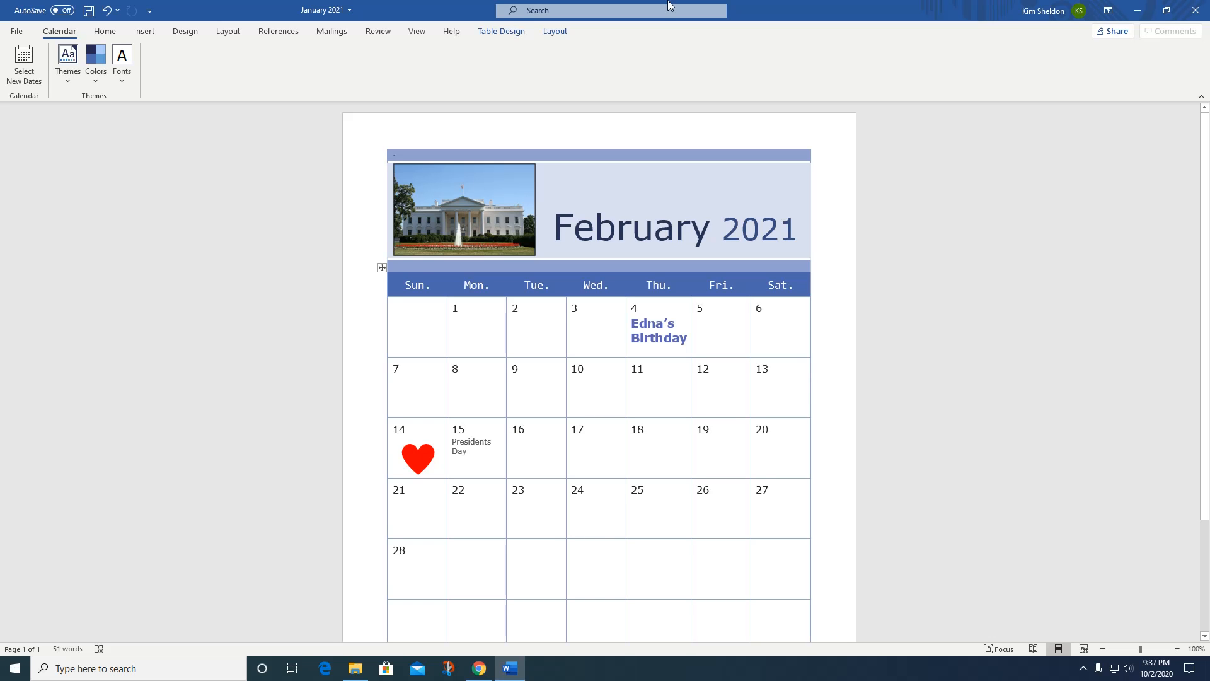
pyautogui.click(18, 32)
pyautogui.click(55, 201)
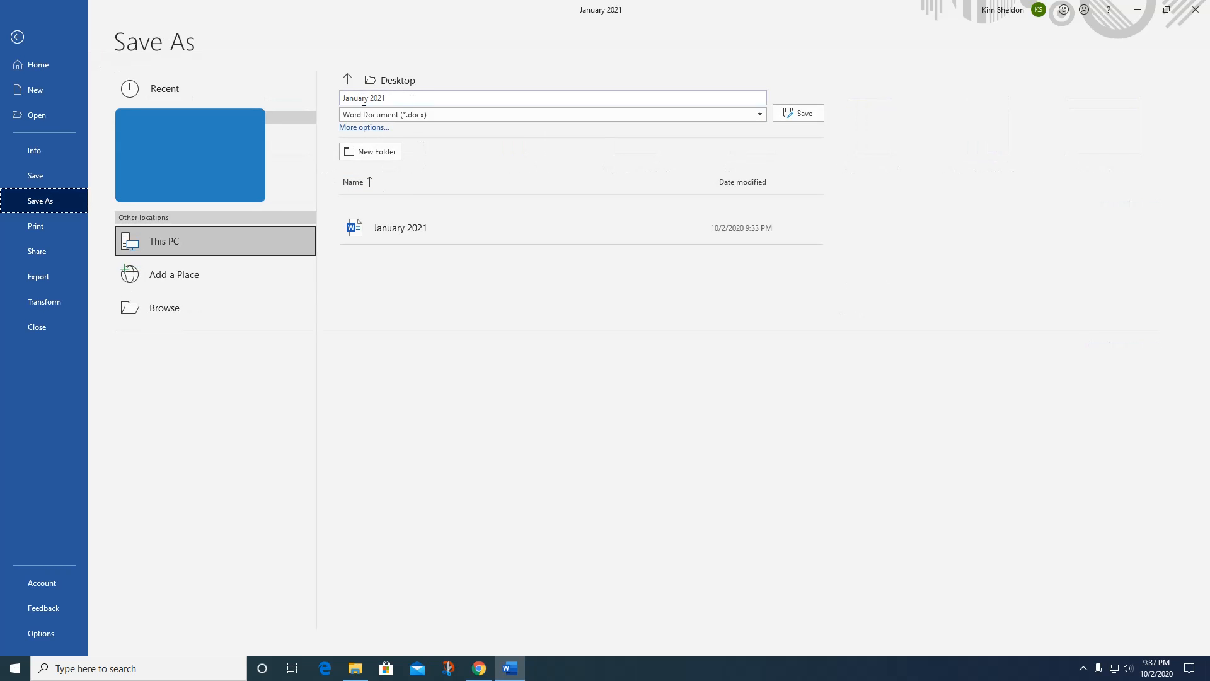
pyautogui.click(344, 98)
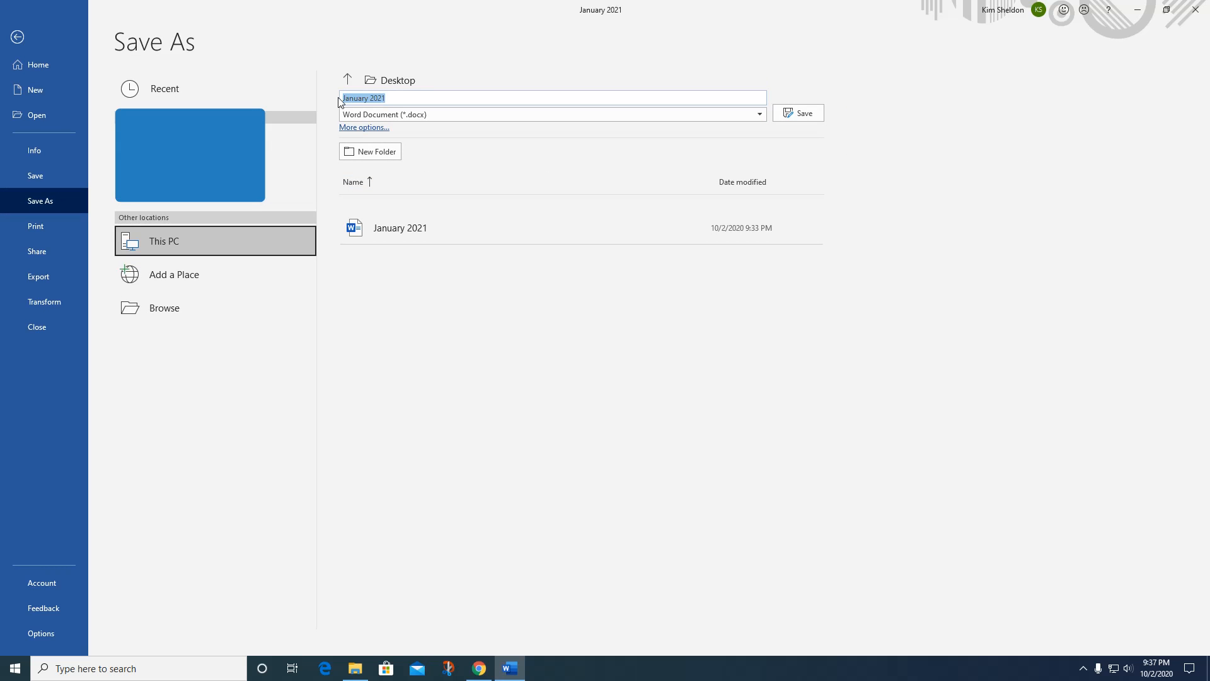
pyautogui.write('Febg')
pyautogui.press('BackSpace')
pyautogui.write('2021')
pyautogui.press('Return')
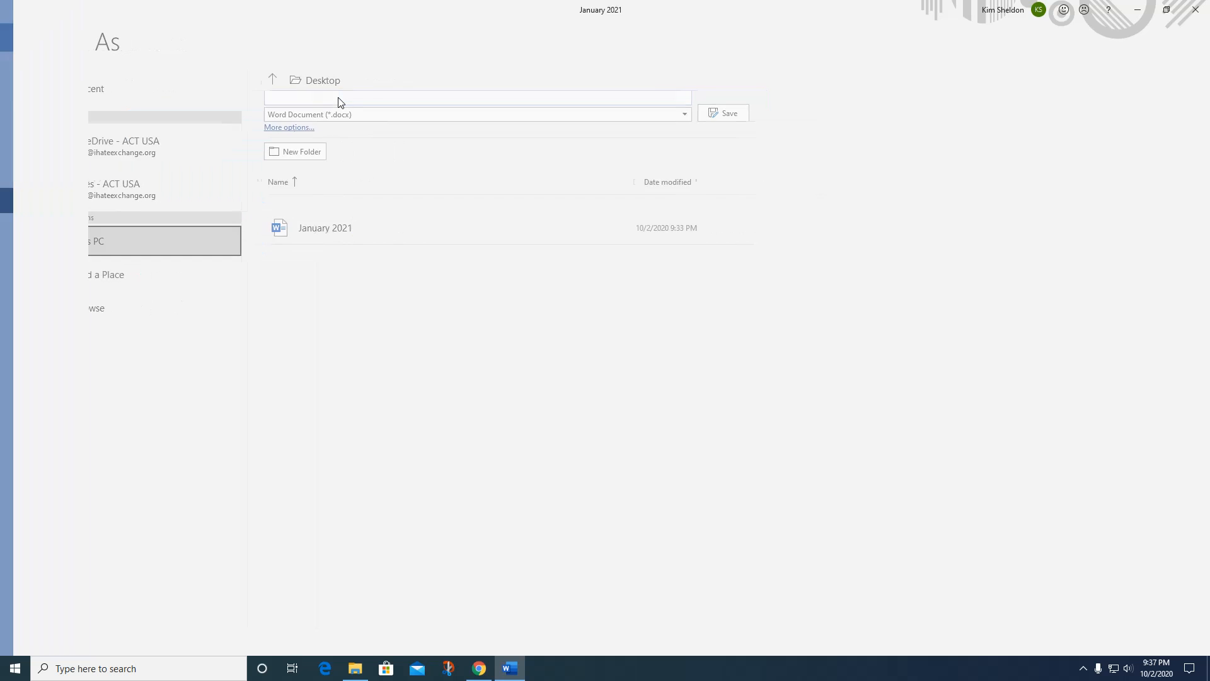